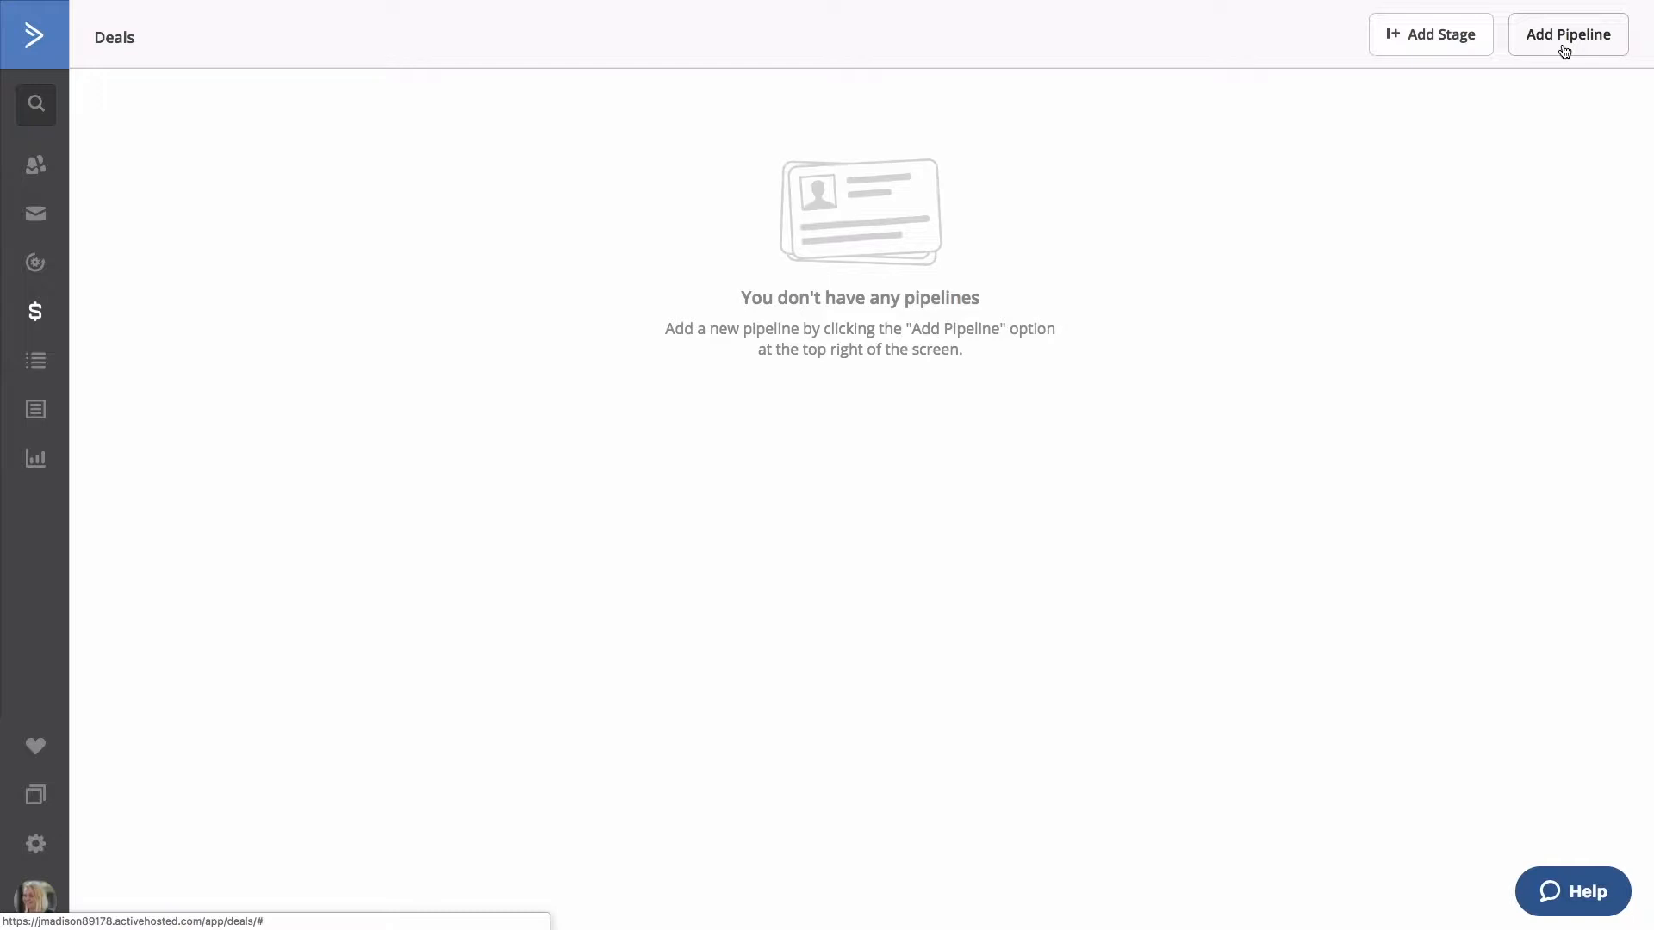
Start a new pipeline named Consulting Pipeline, keeping USD as the default currency.
click(1564, 50)
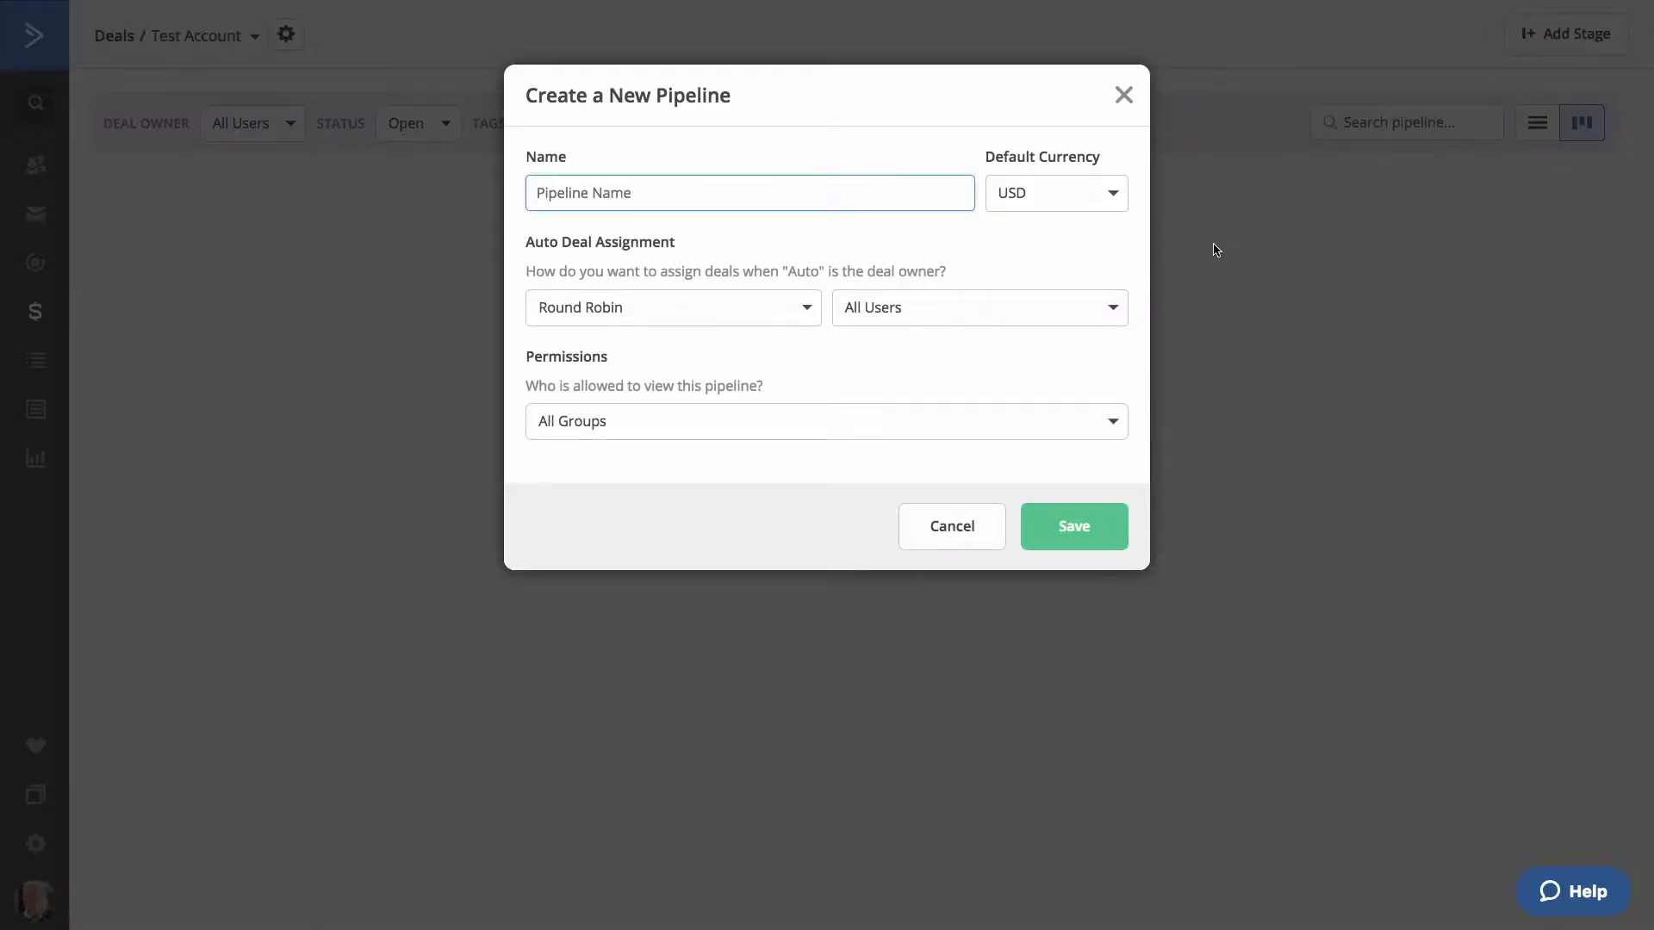
text(Consulting Pipeline)
click(1114, 195)
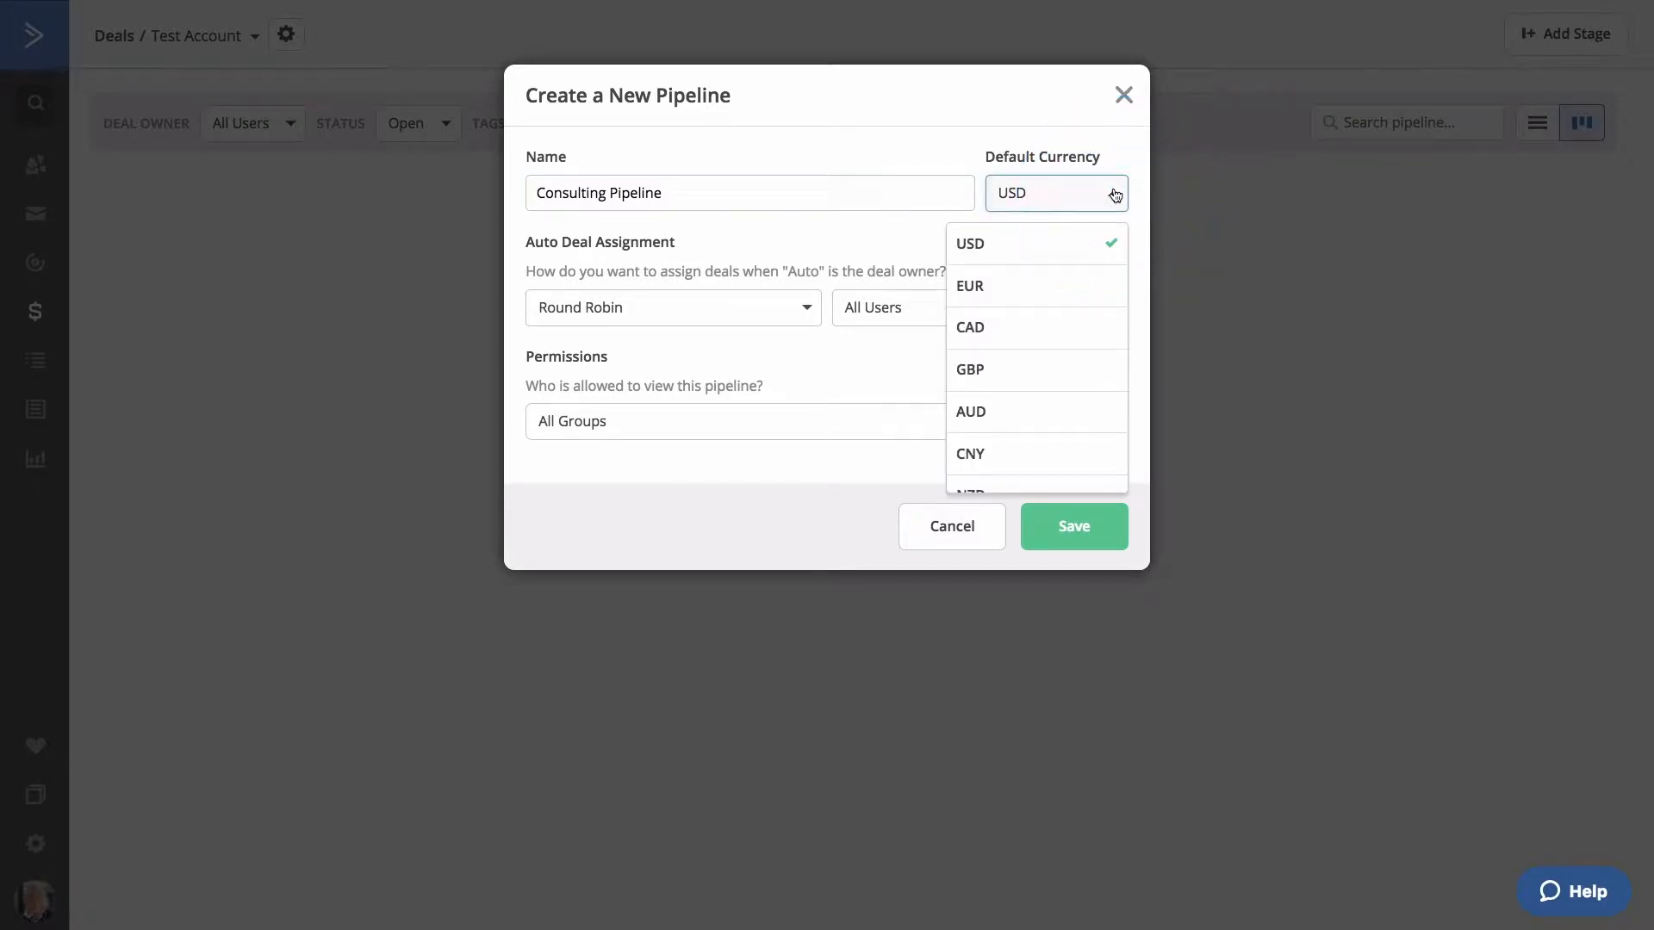
click(1115, 195)
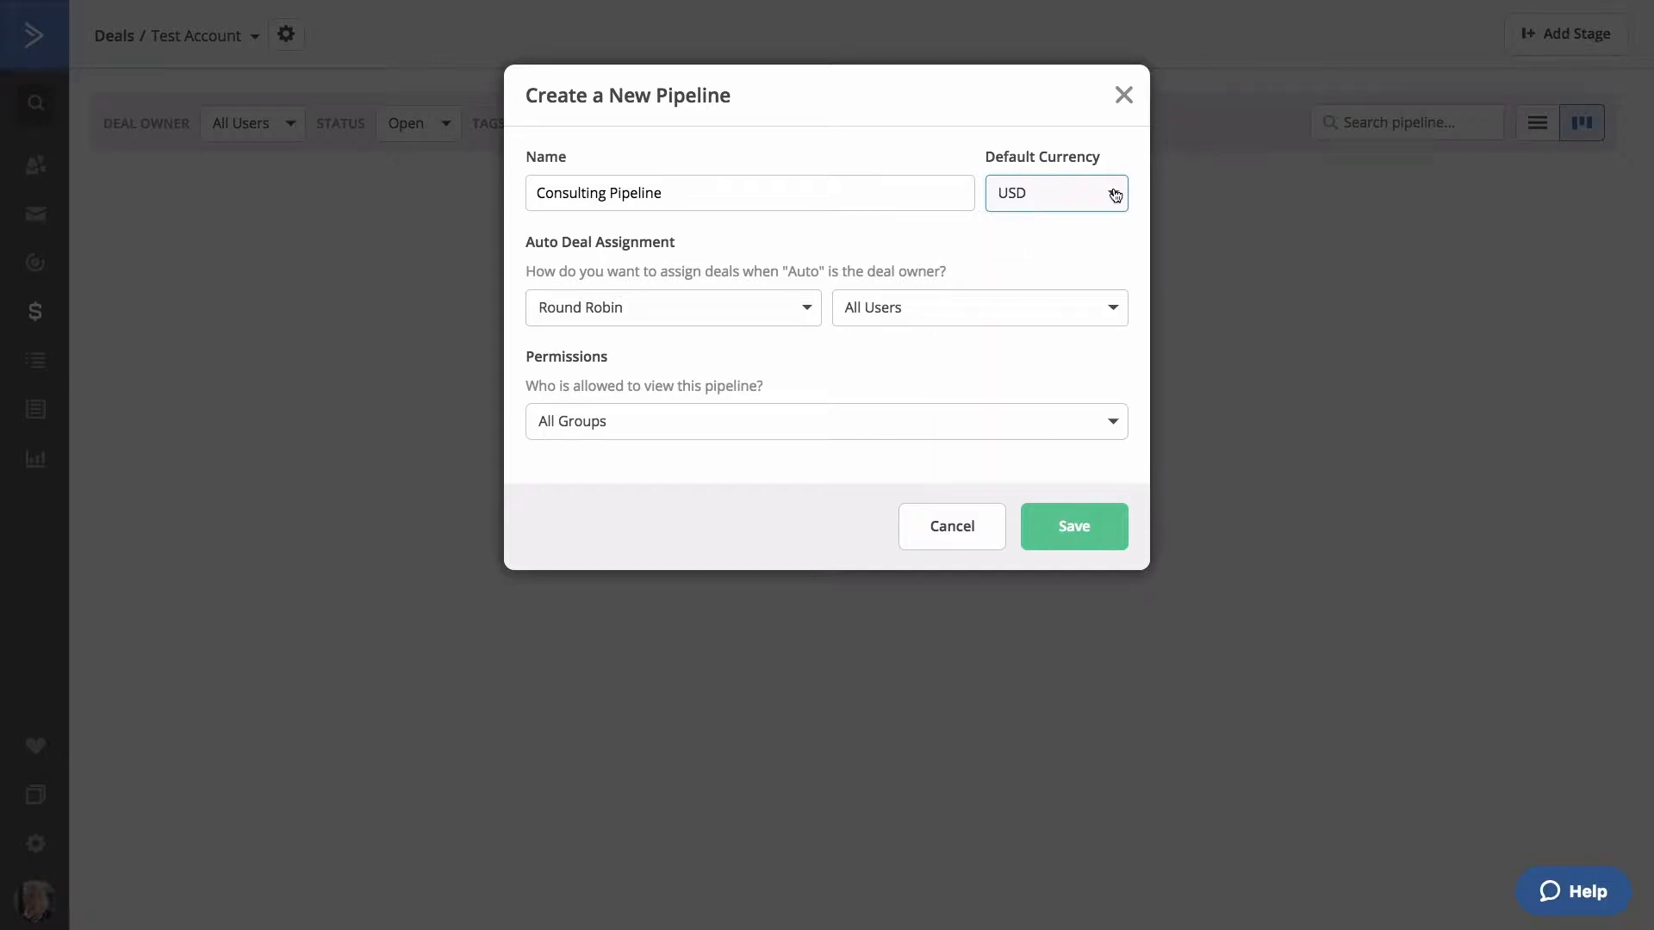
click(806, 309)
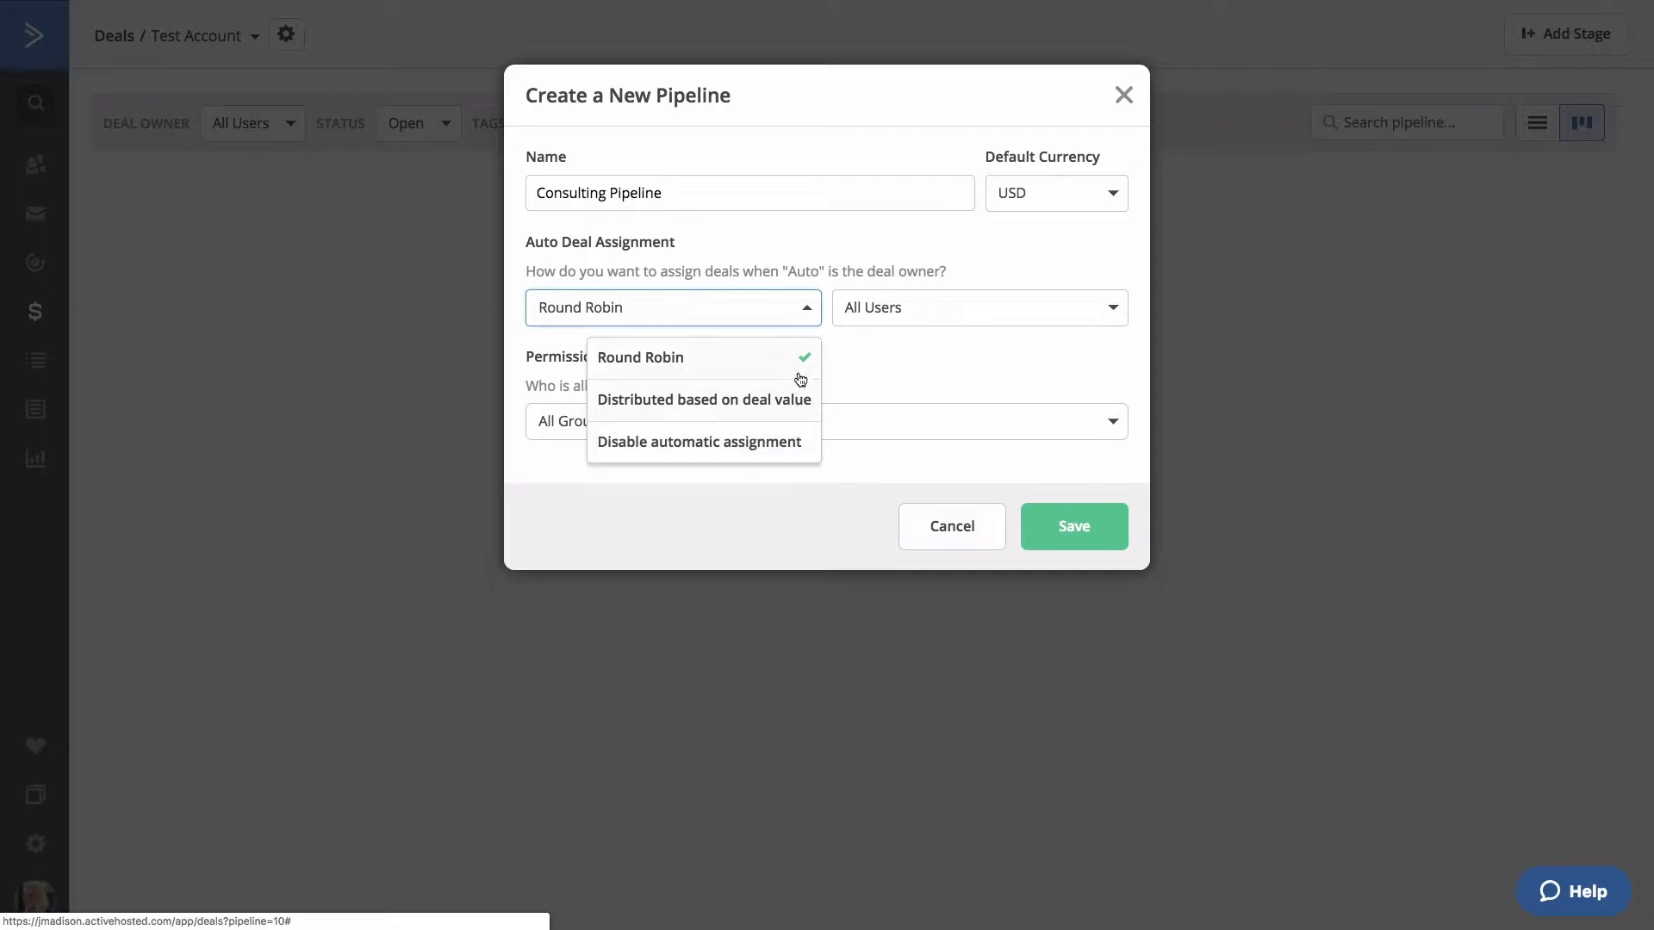
Keep Round Robin, All Users and All Groups defaults and save the Consulting Pipeline.
click(978, 389)
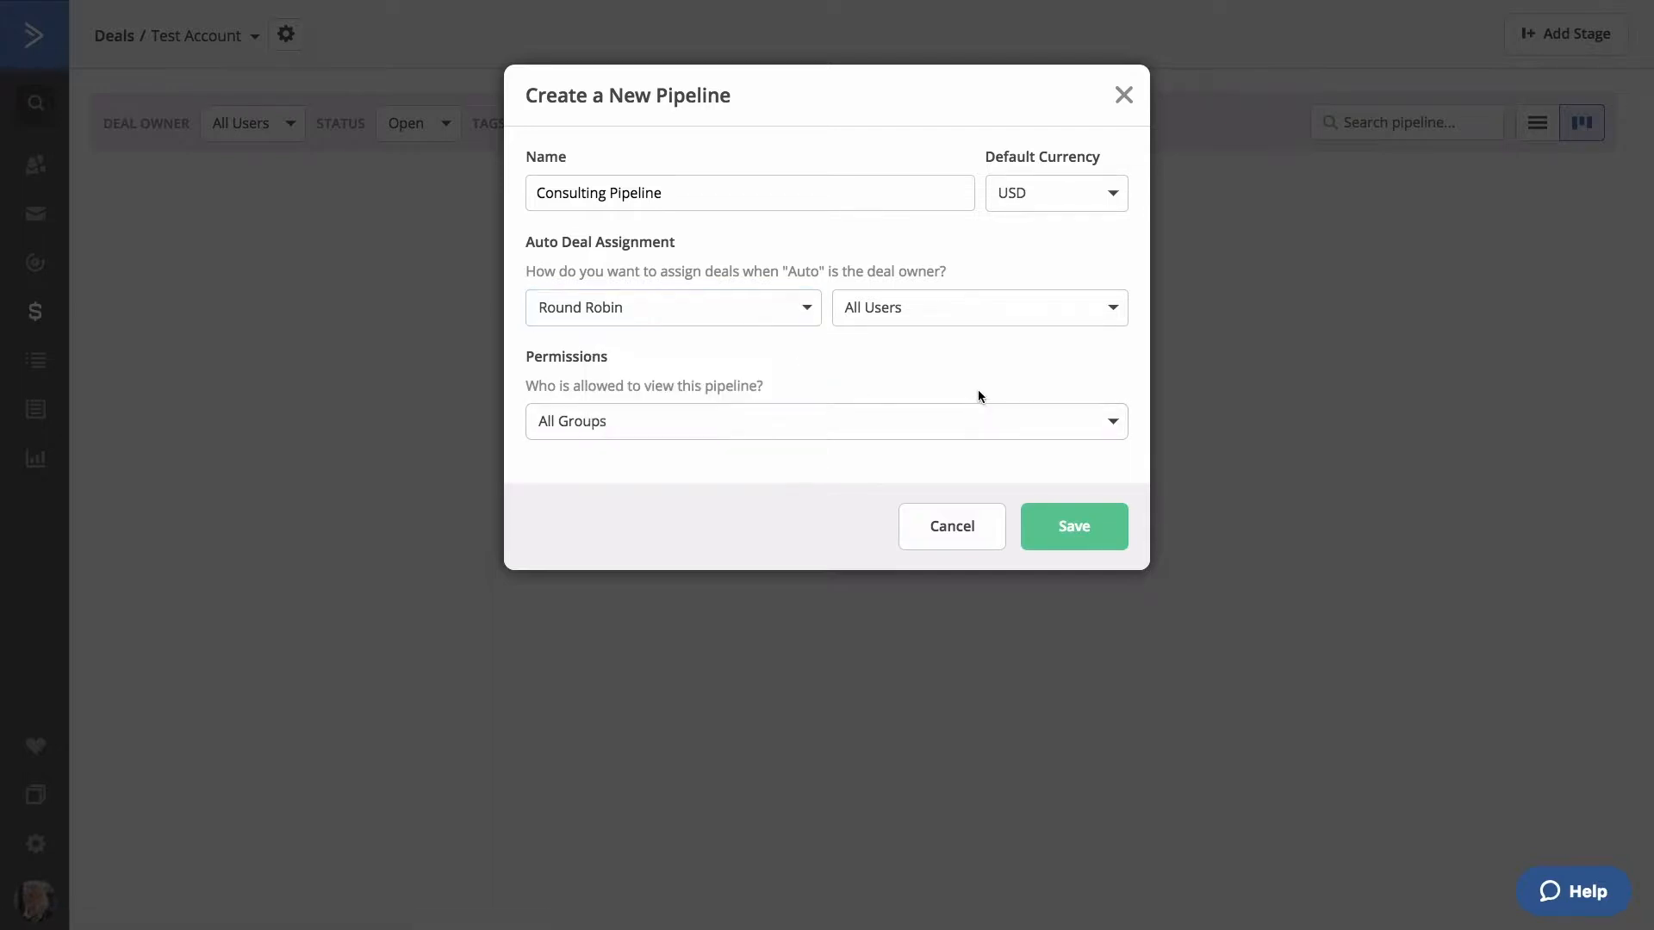
click(1024, 324)
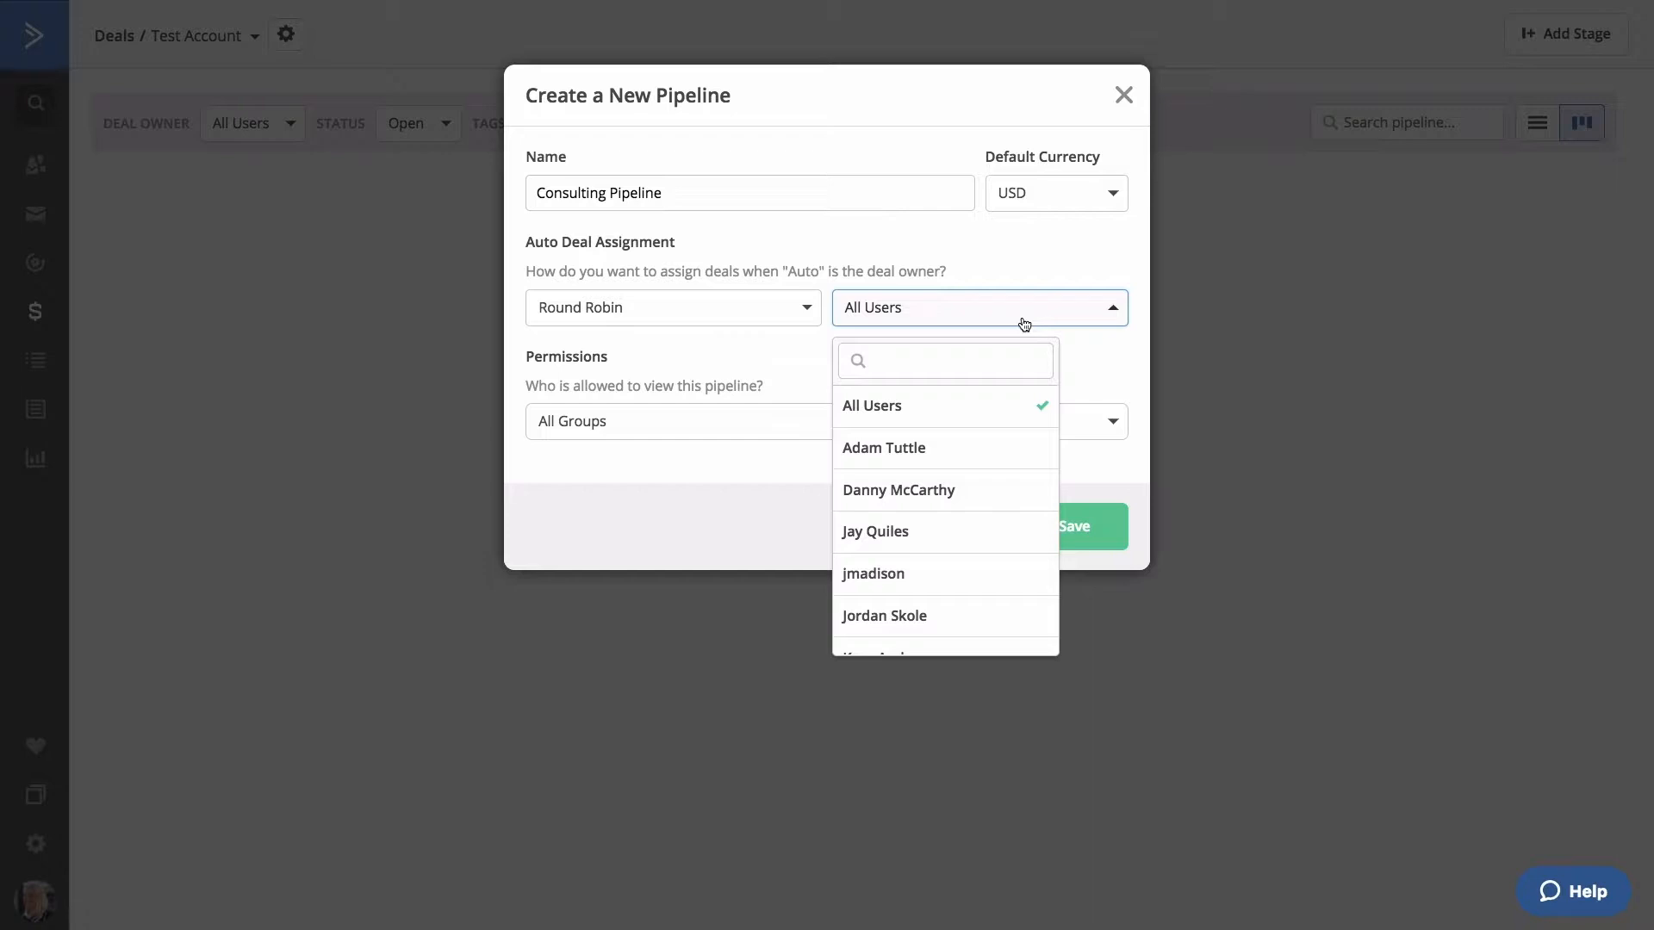
click(1024, 324)
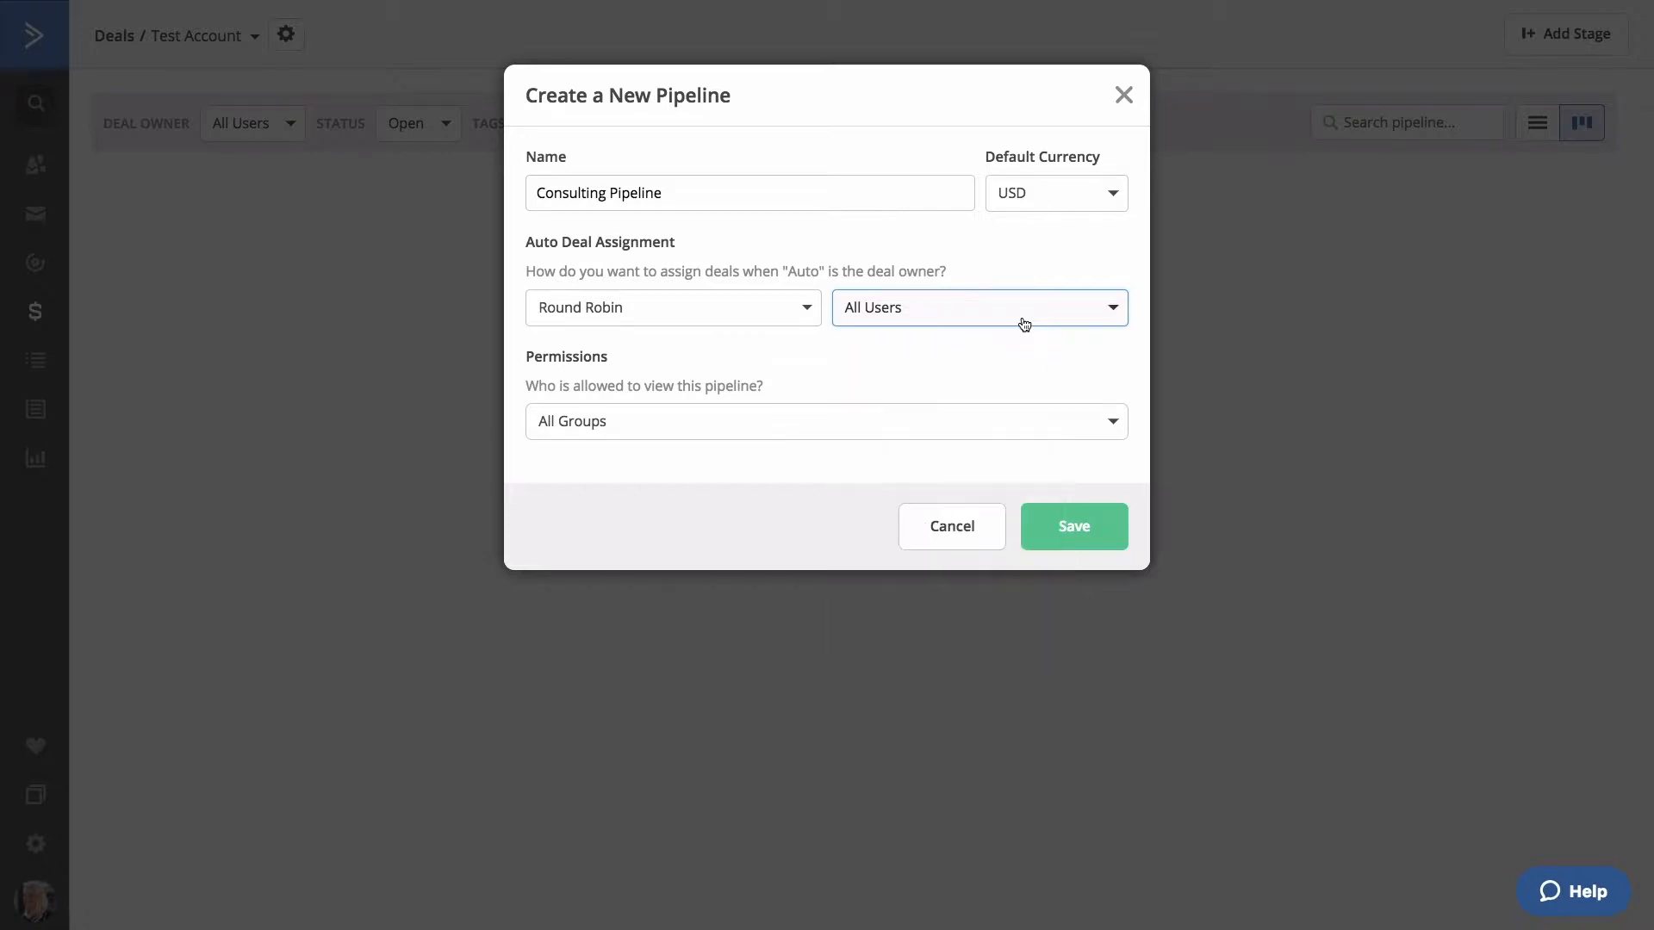
click(869, 420)
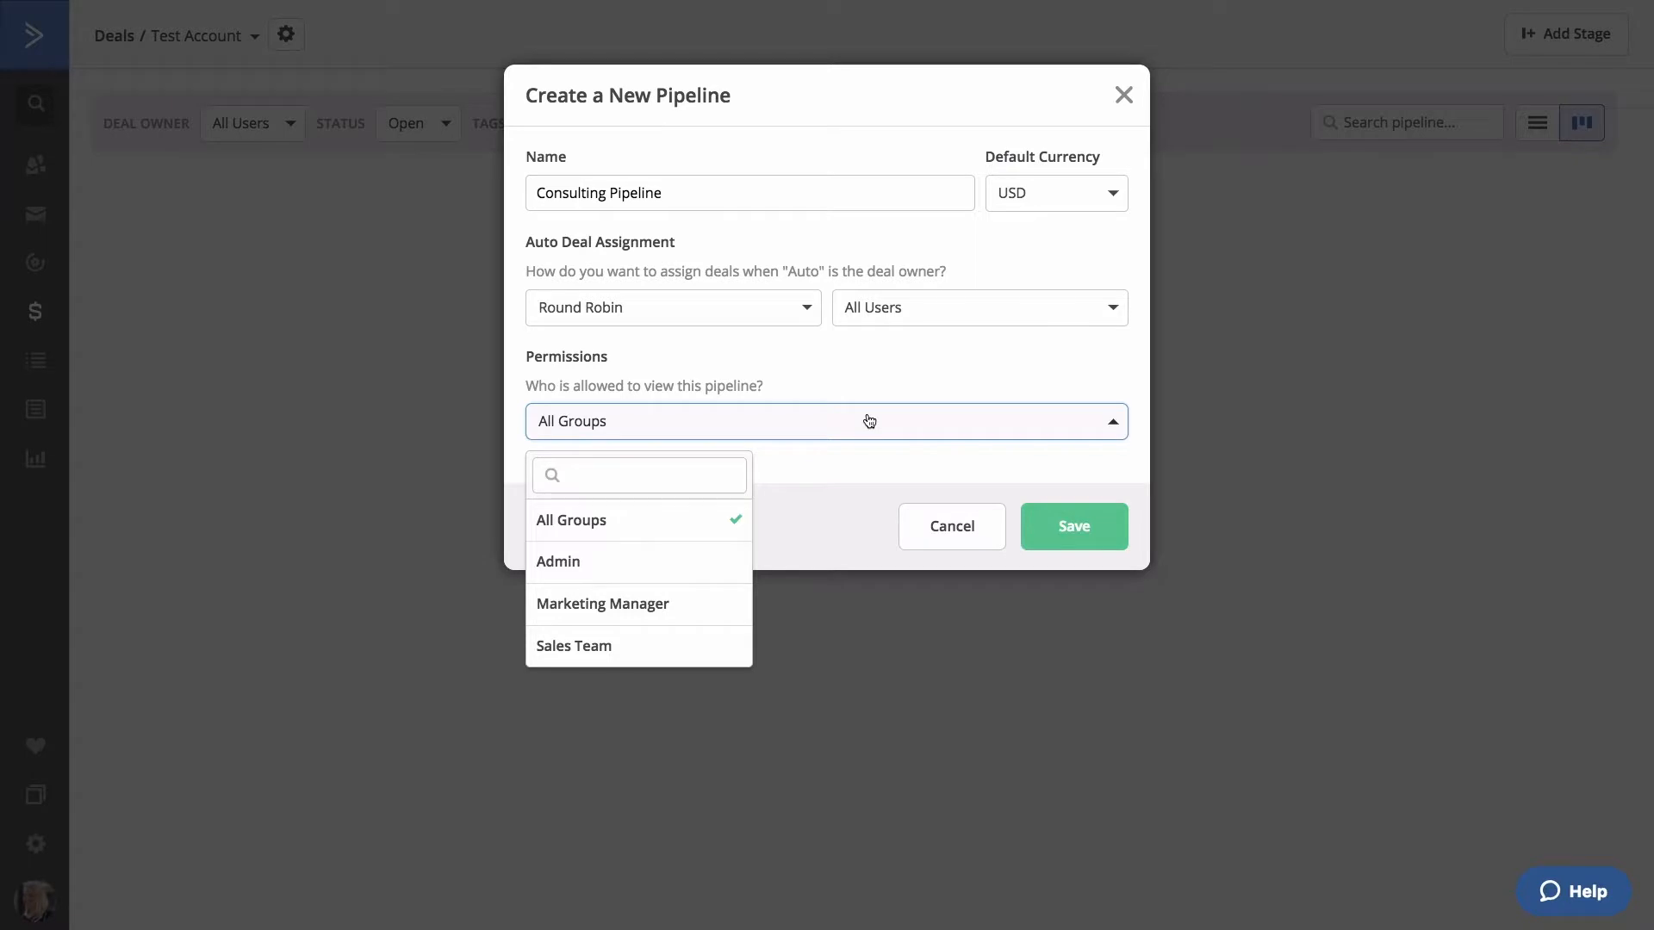
click(869, 421)
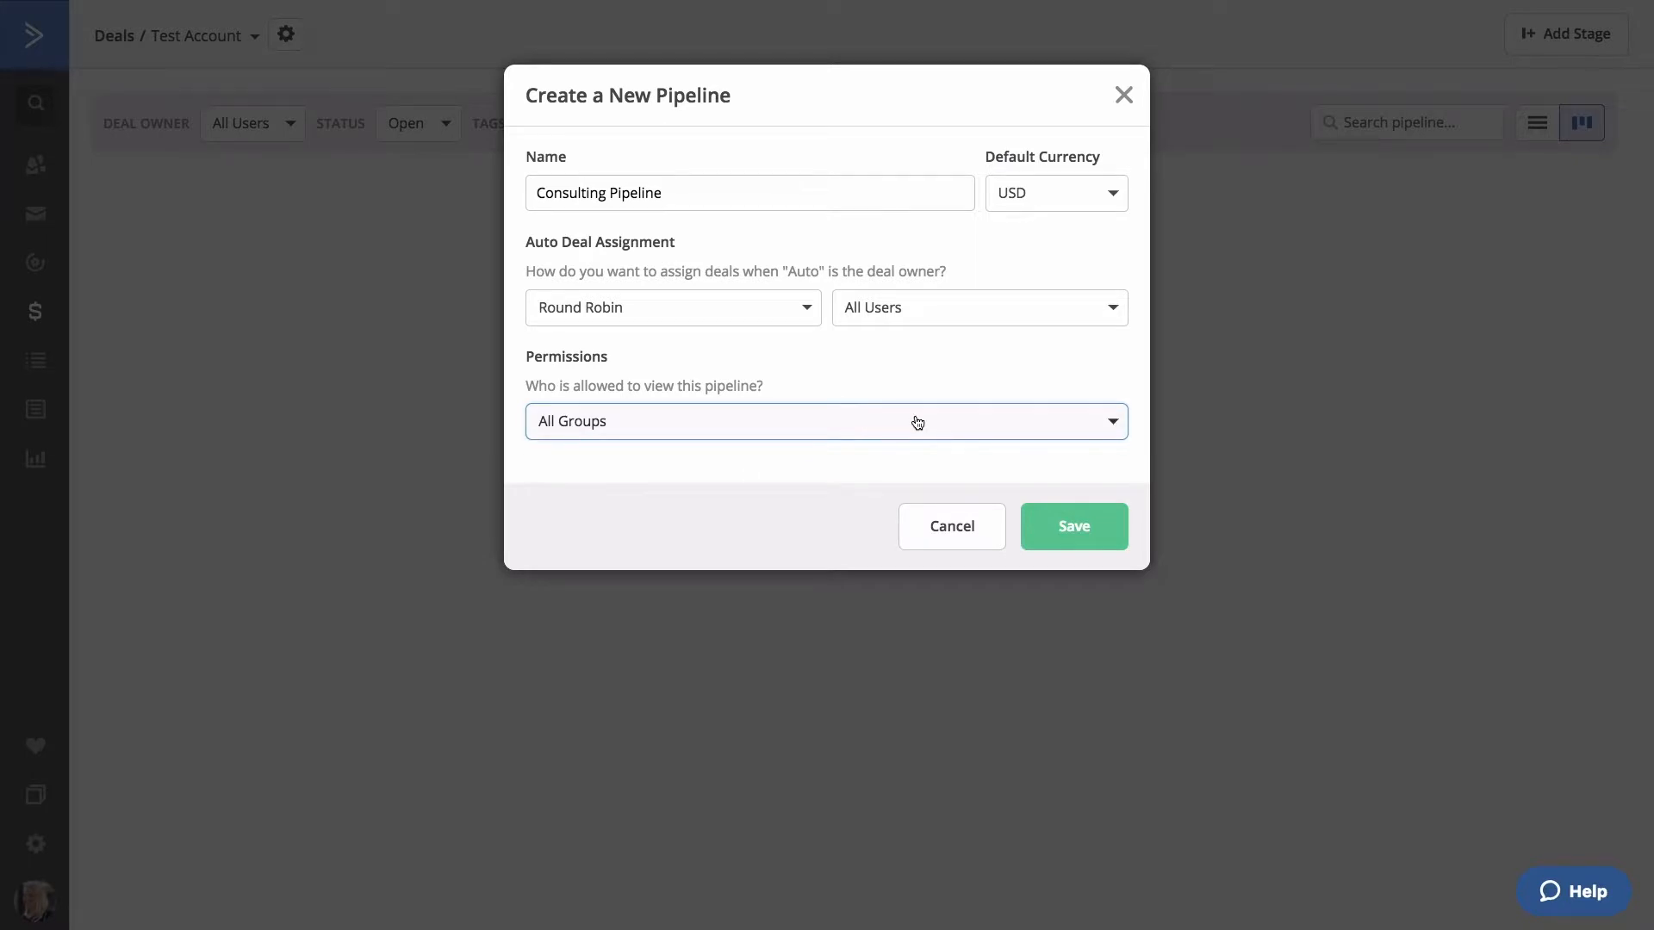
click(1068, 533)
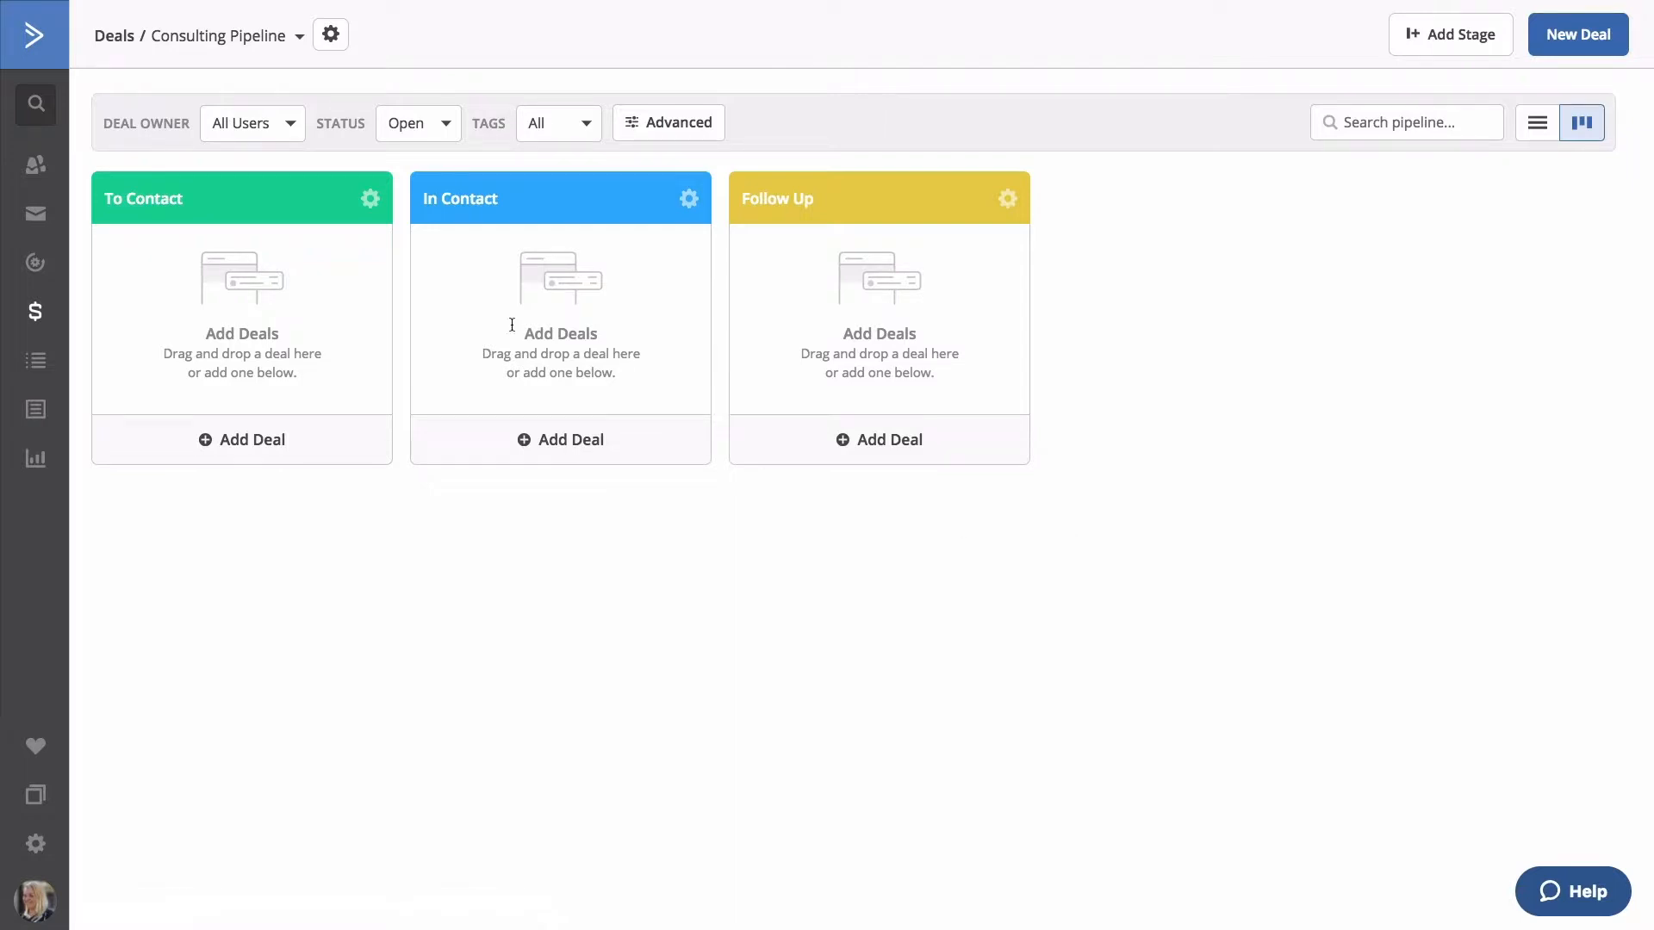
Rename the To Contact stage to New Lead in its stage settings.
click(371, 198)
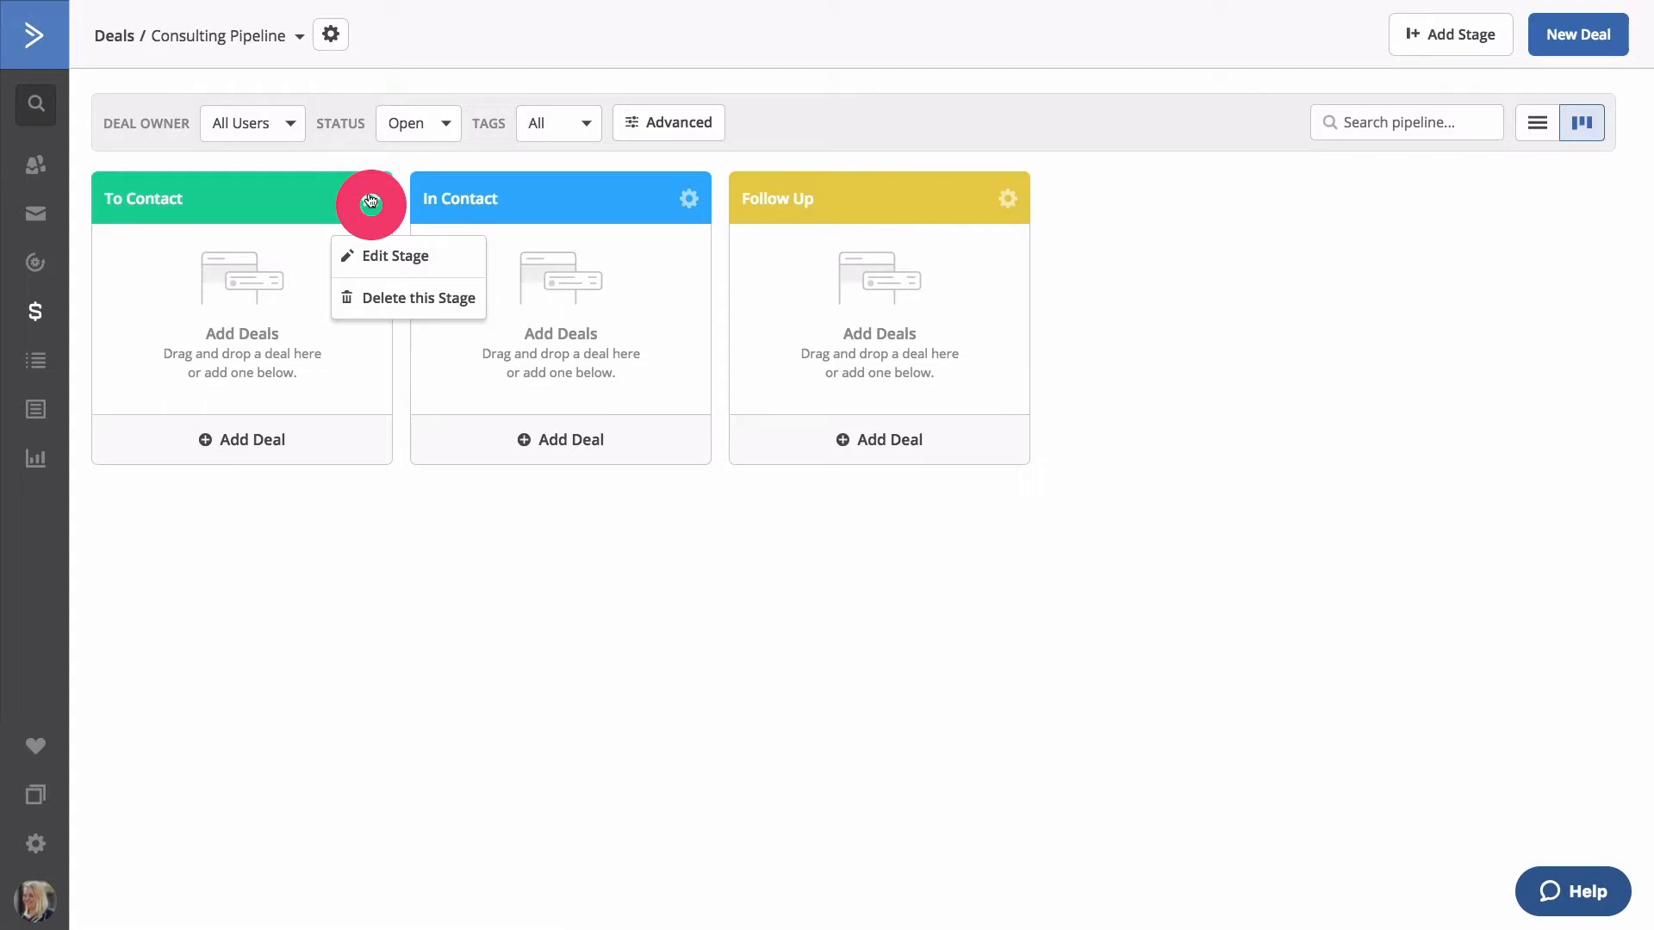
click(385, 256)
key(ctrl+a)
text(New Lead)
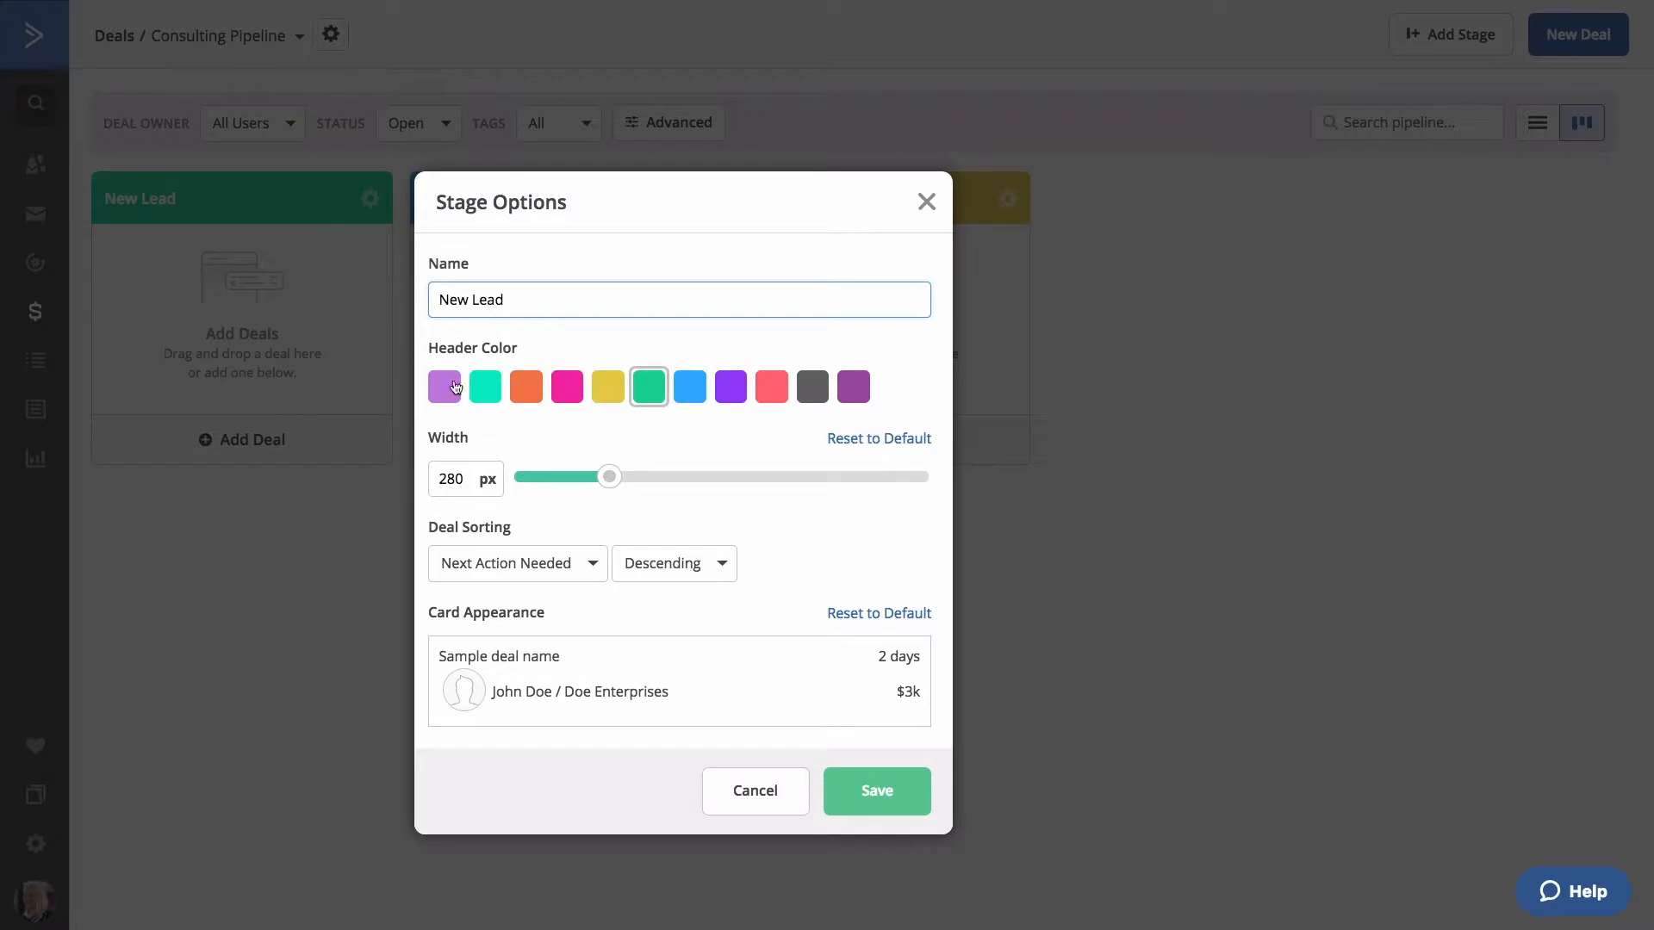
Reset the column to 280 px, keep Next Action Needed descending sorting, and save the stage.
mouse_move(612, 479)
mouse_down()
mouse_move(705, 483)
mouse_move(633, 485)
mouse_up()
click(866, 442)
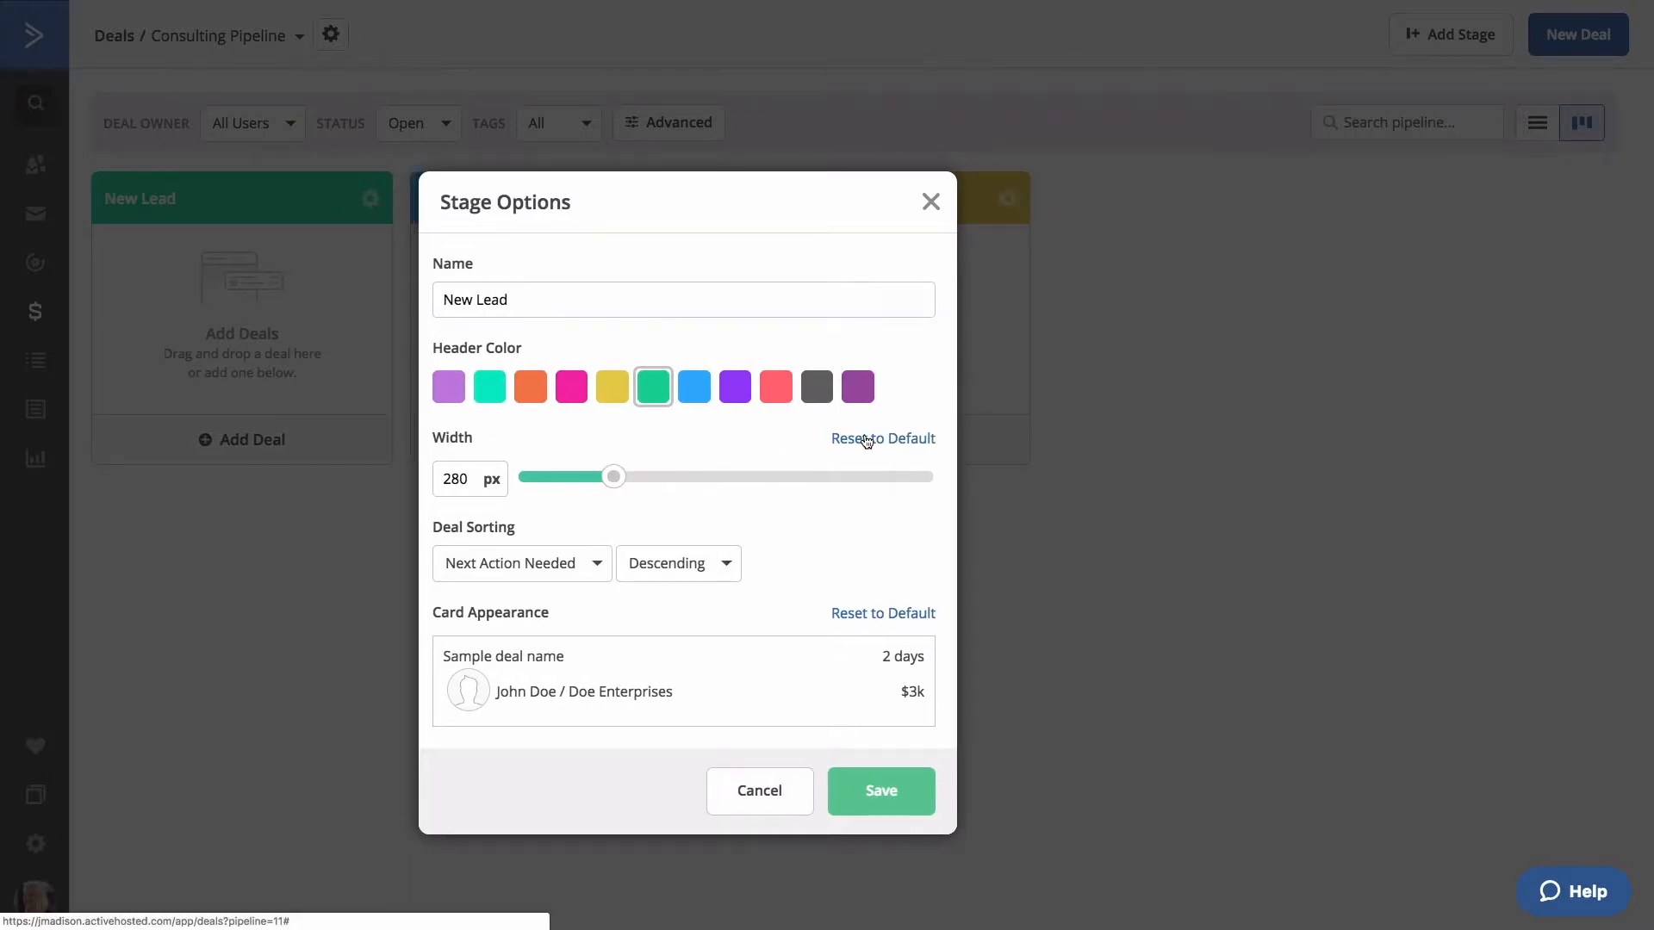
click(600, 566)
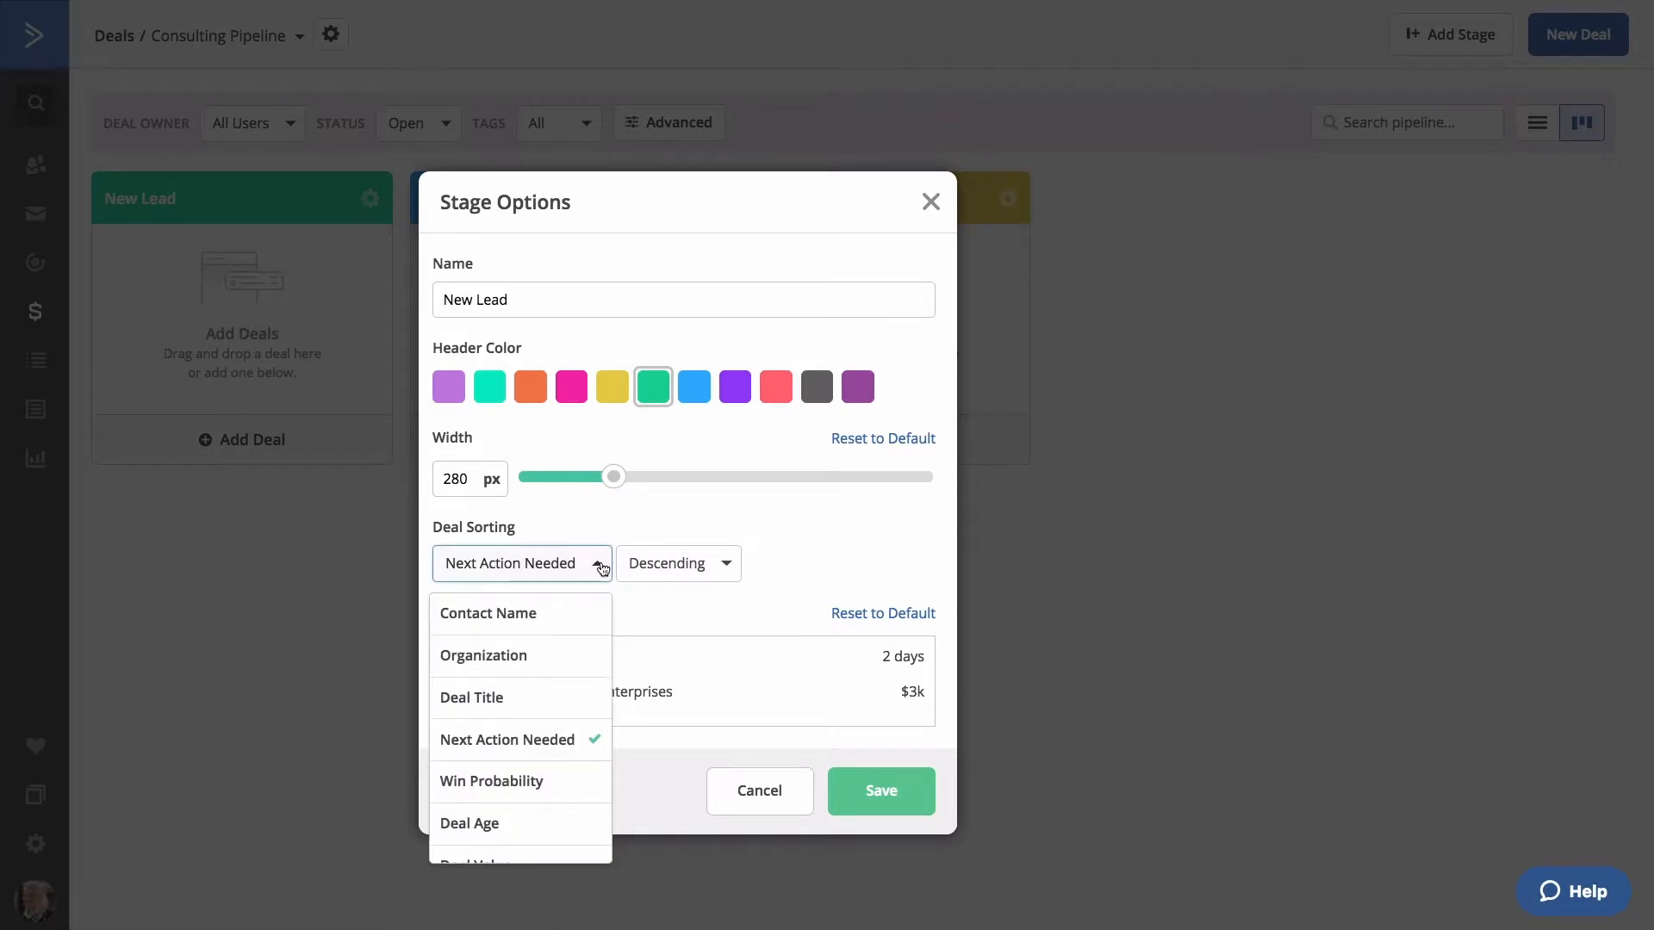
click(602, 570)
click(687, 572)
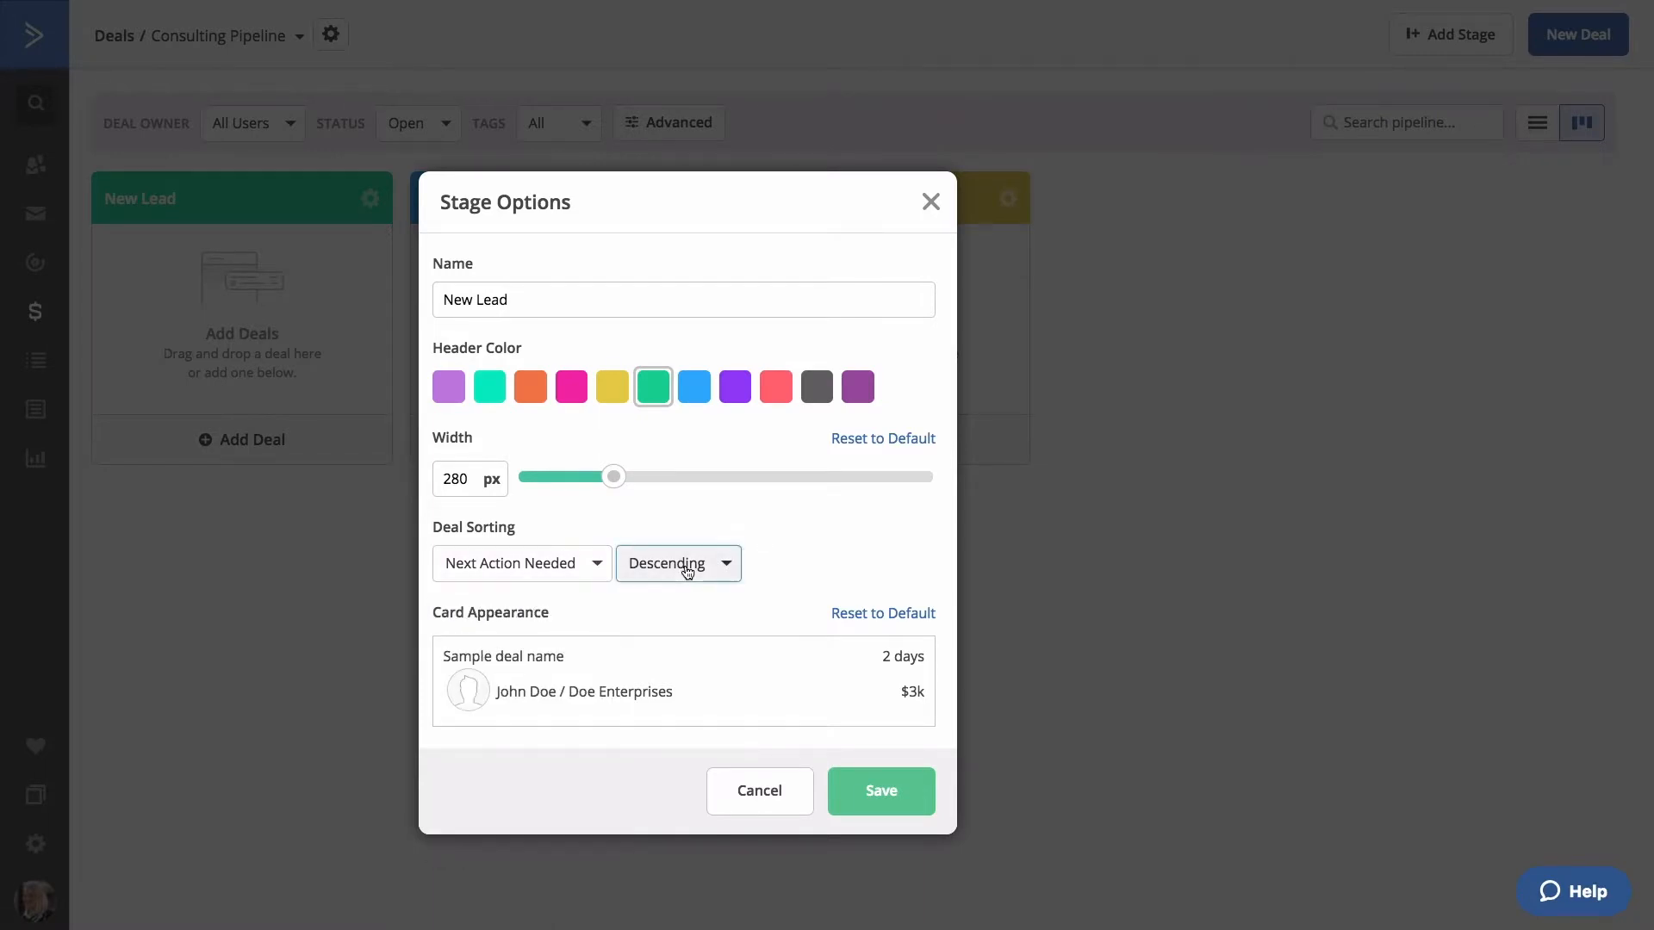
click(687, 573)
mouse_move(775, 686)
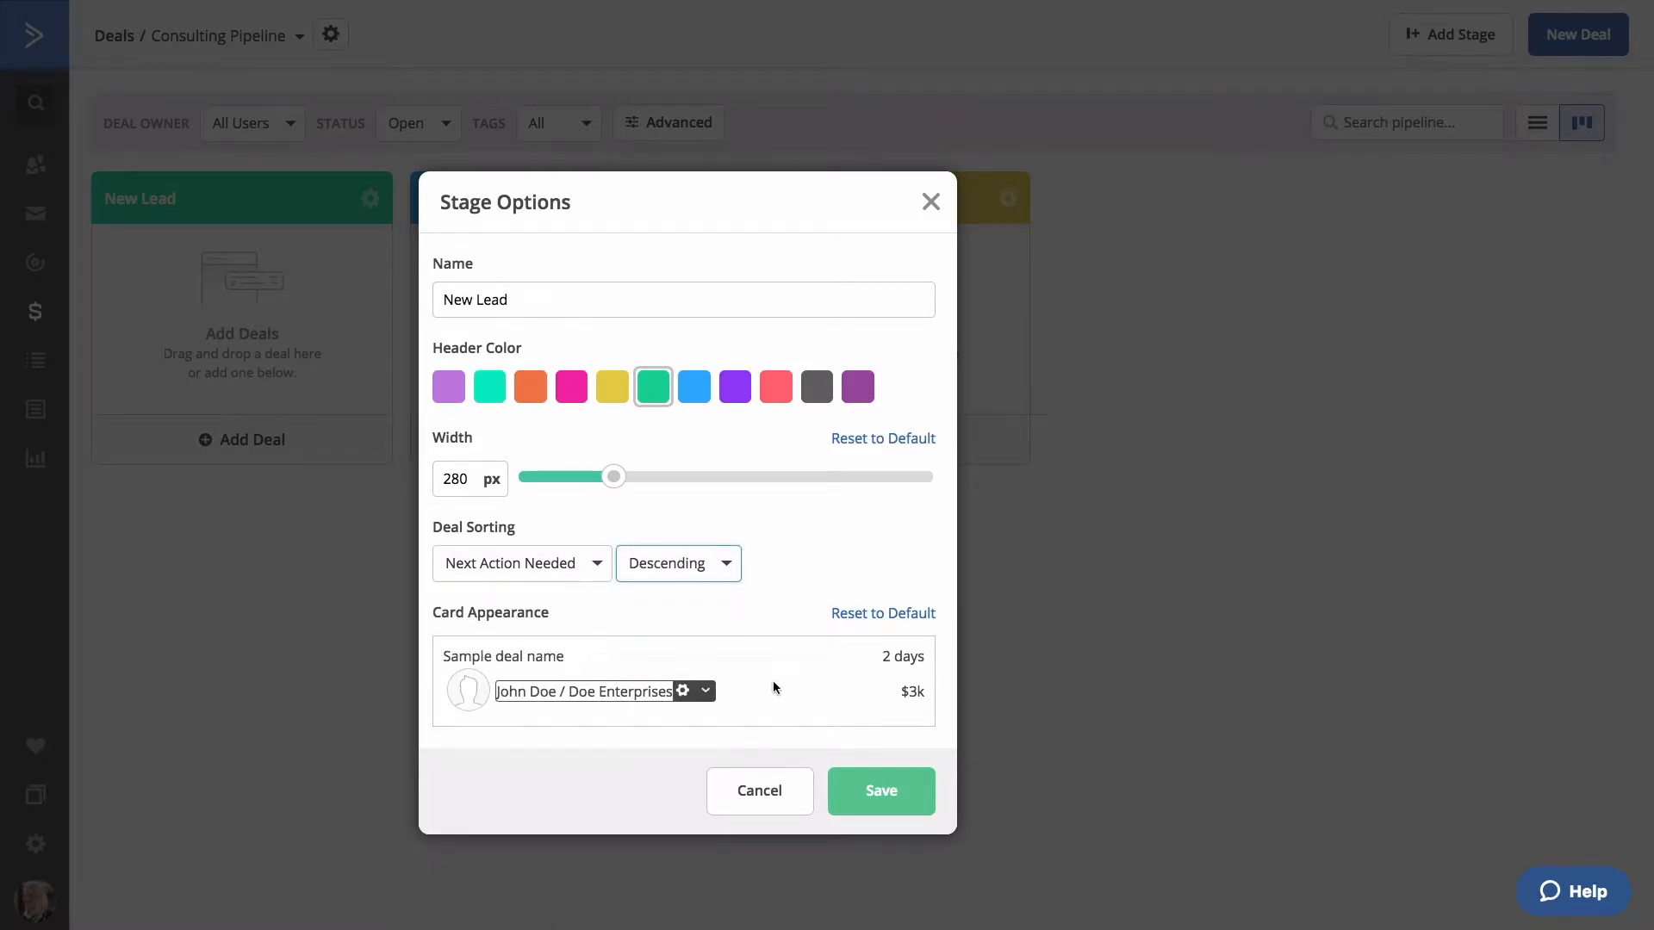
click(706, 695)
click(706, 695)
click(601, 656)
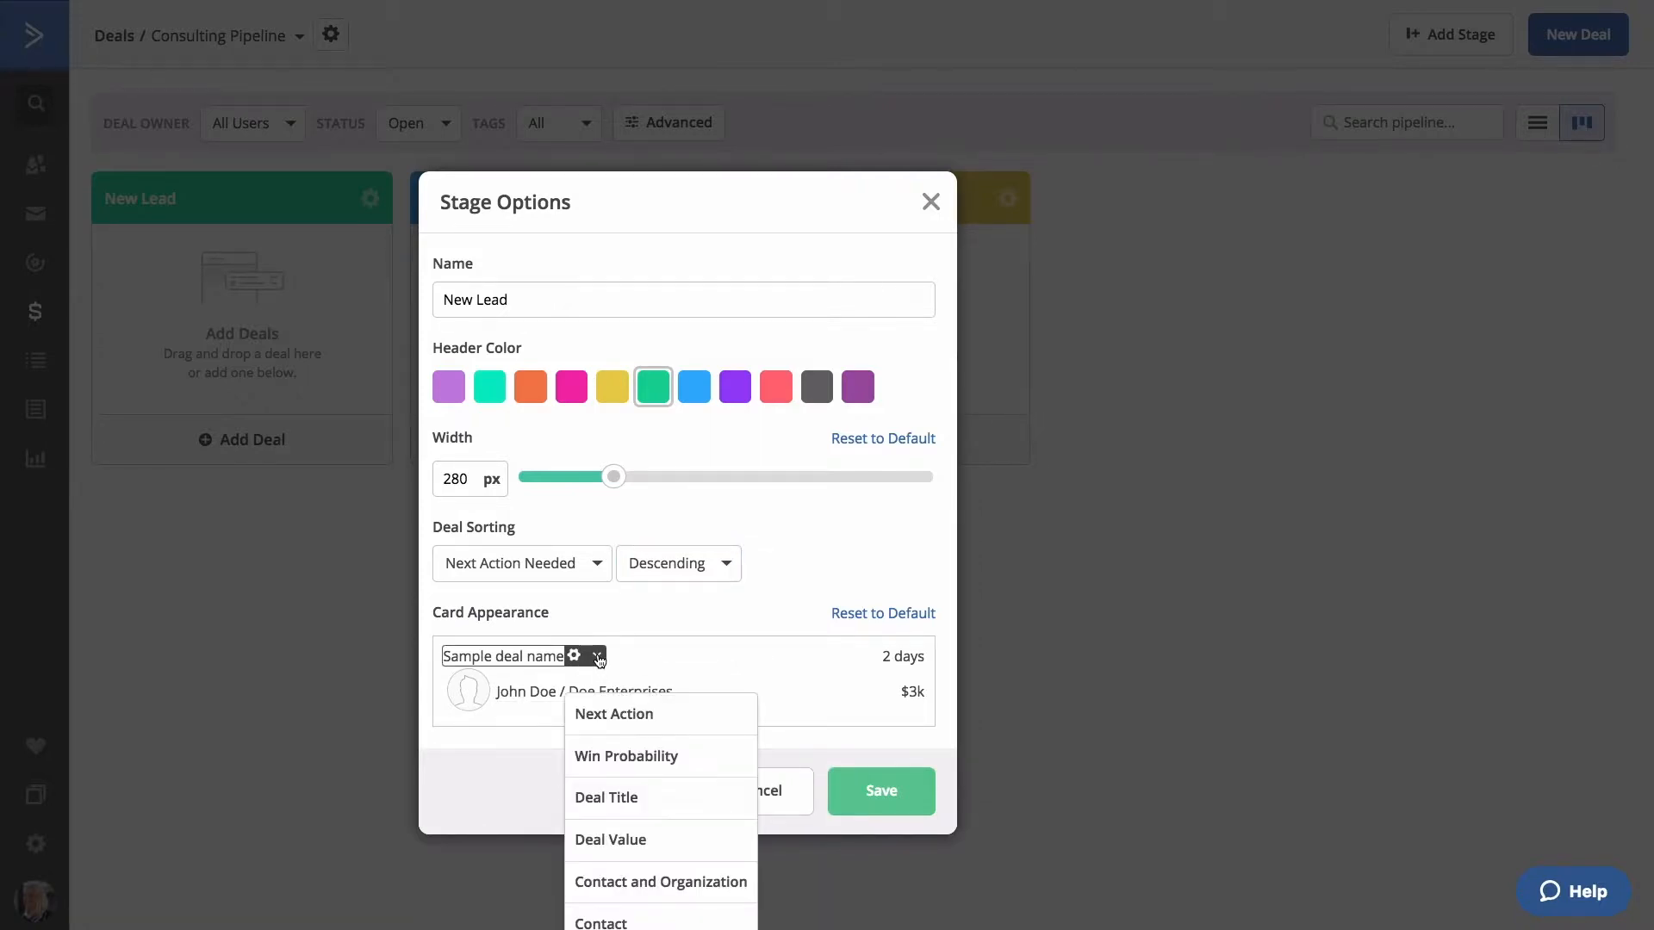
click(865, 789)
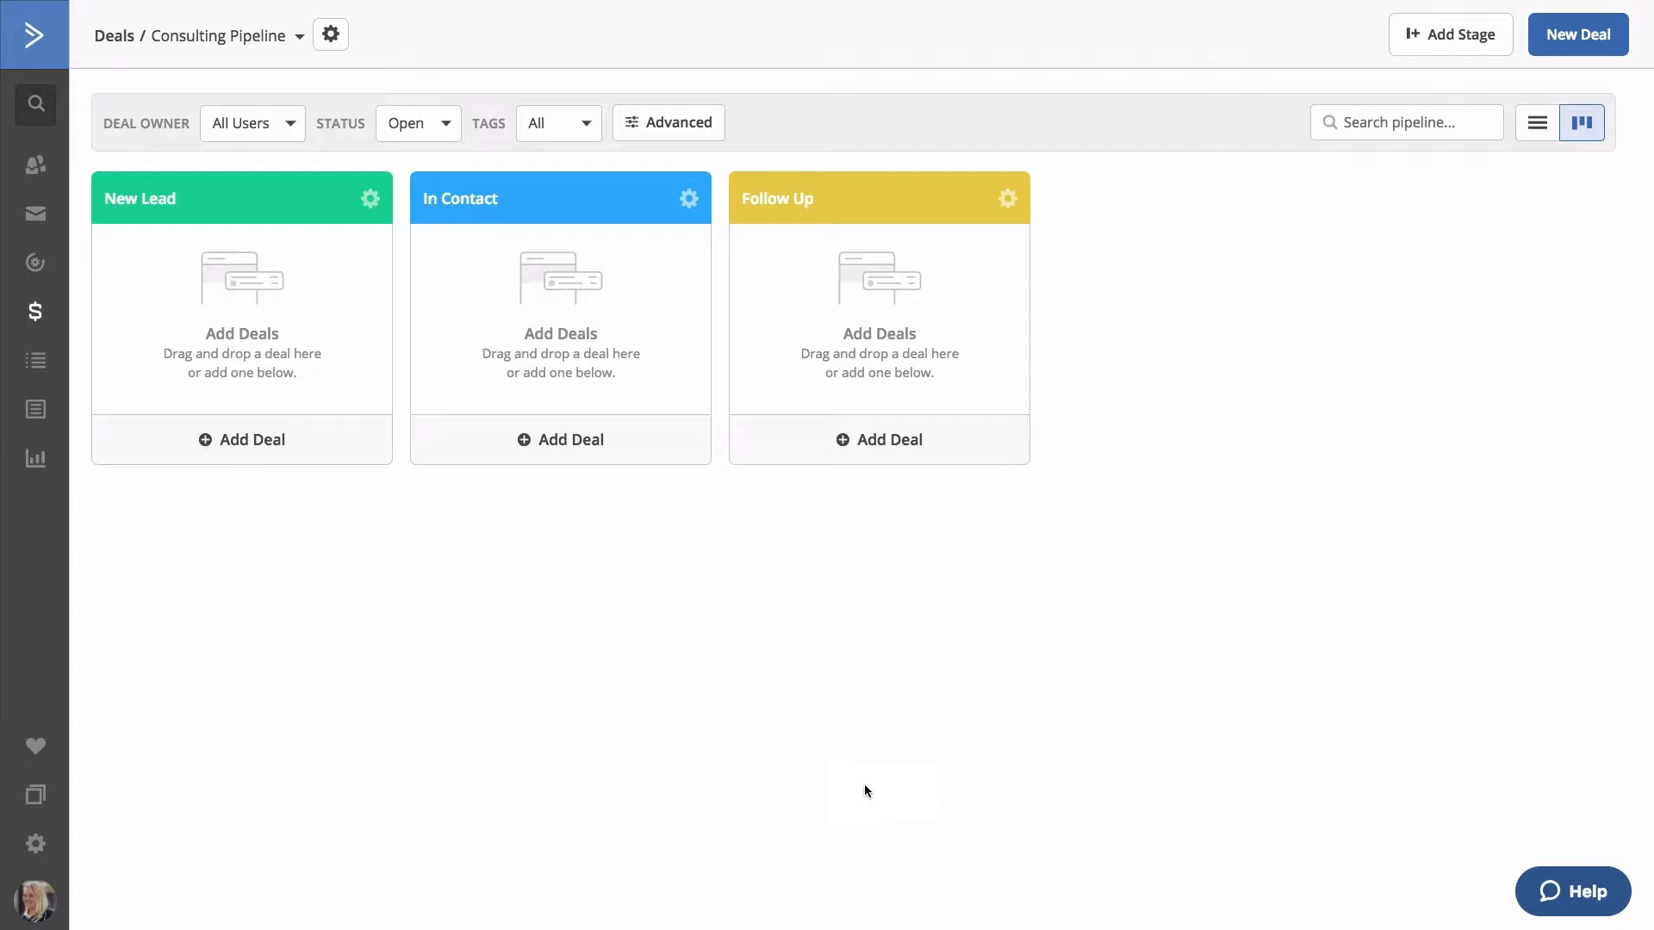
Add a deal 'Marketing for Sally's Shop' worth 2000 with description 'Full marketing services, including web, social and print'.
click(281, 449)
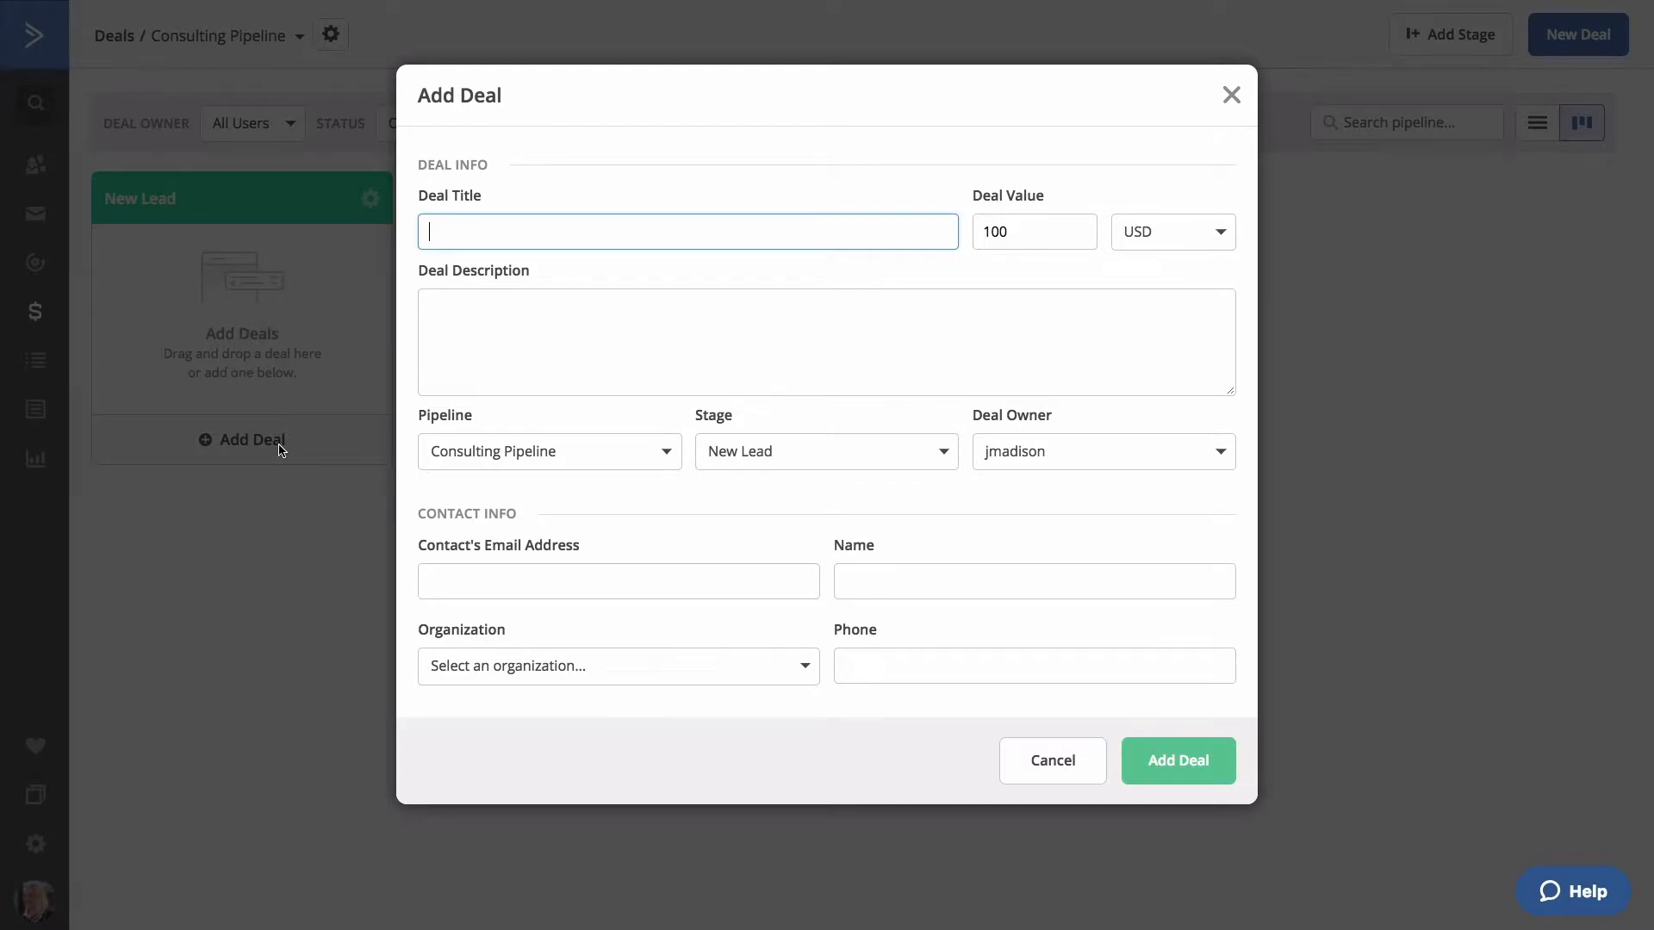
text(Marketing for Sally's Shop)
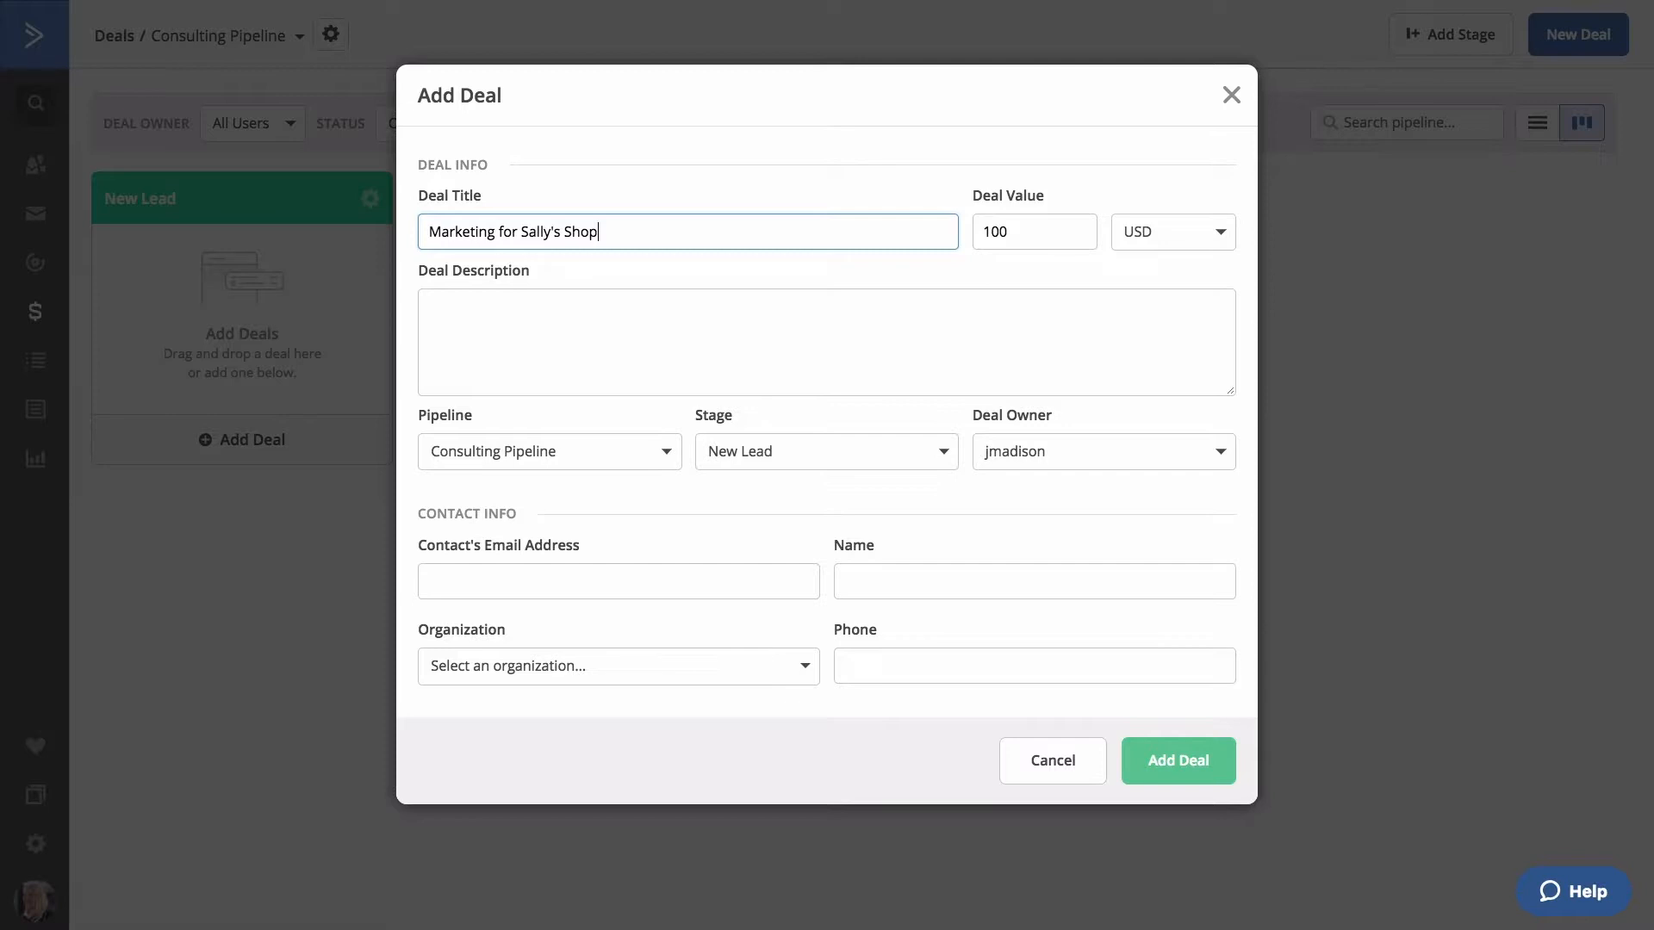
click(1009, 233)
text(2000)
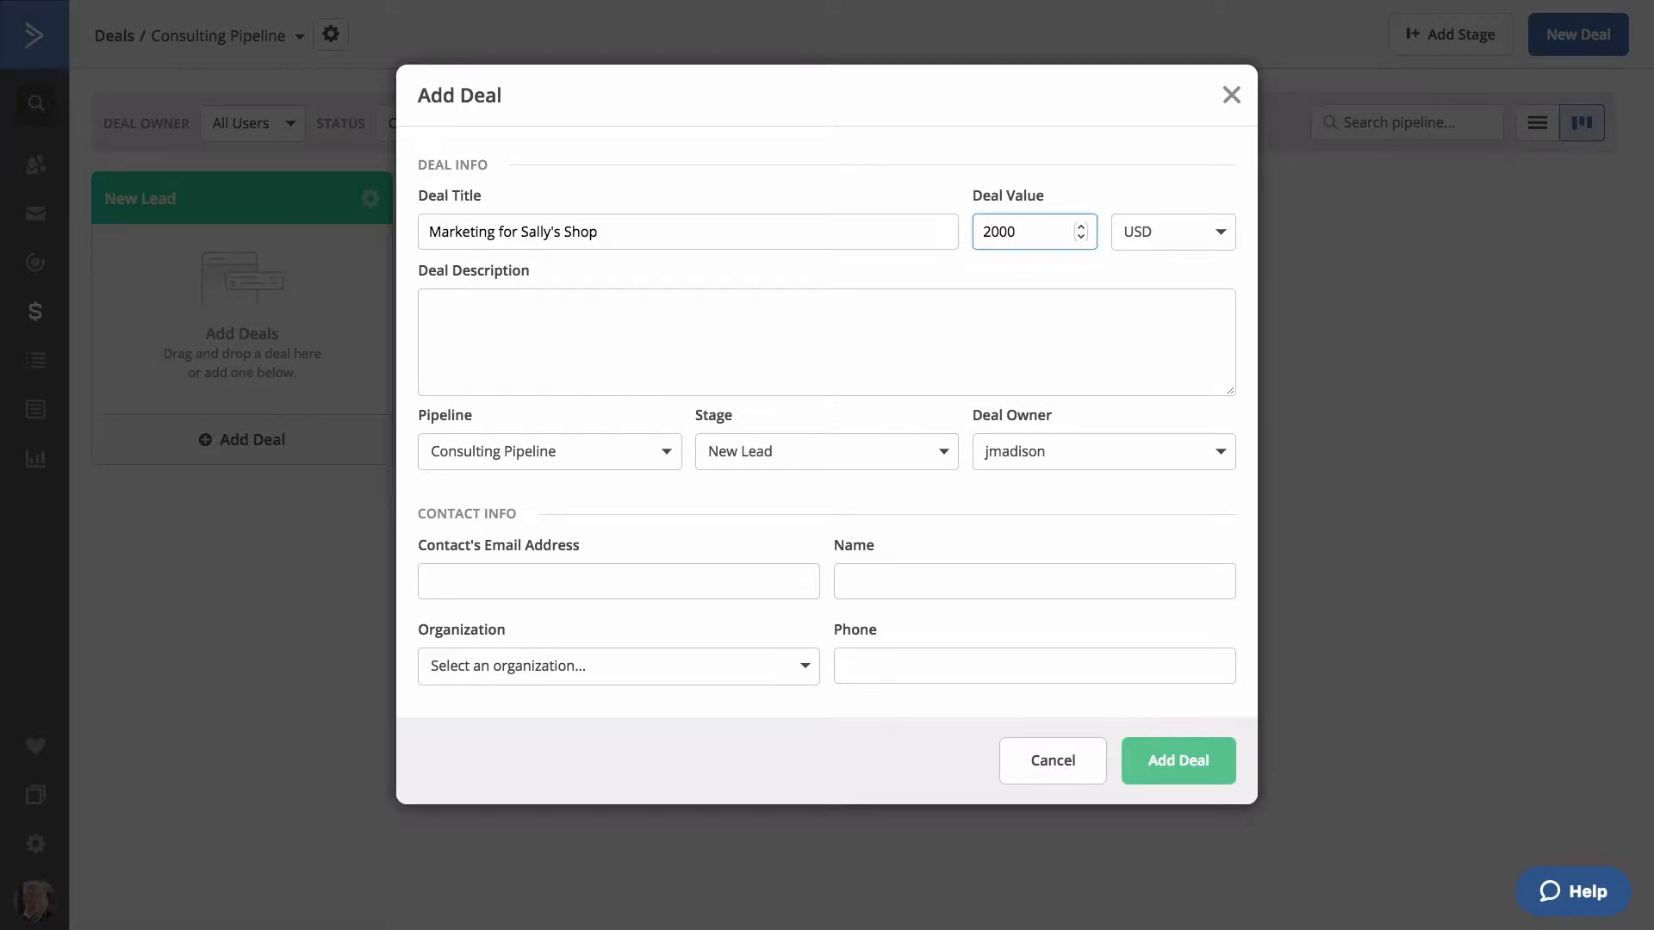
click(1054, 297)
text(Full marke)
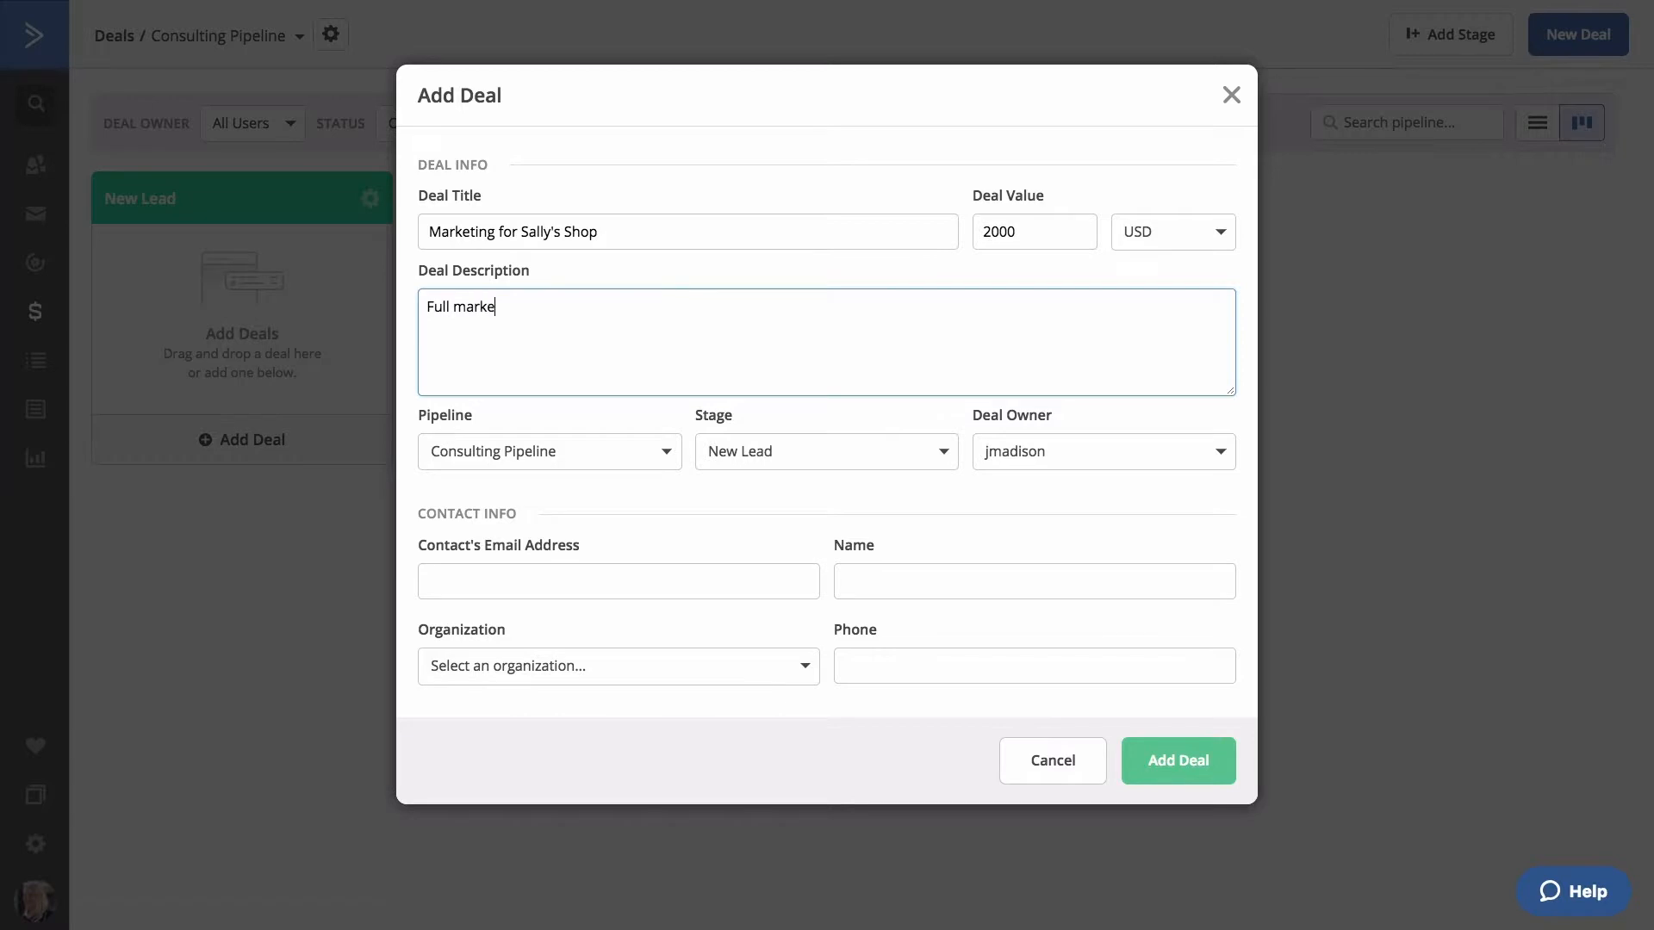
text(ting services, including web, social and print)
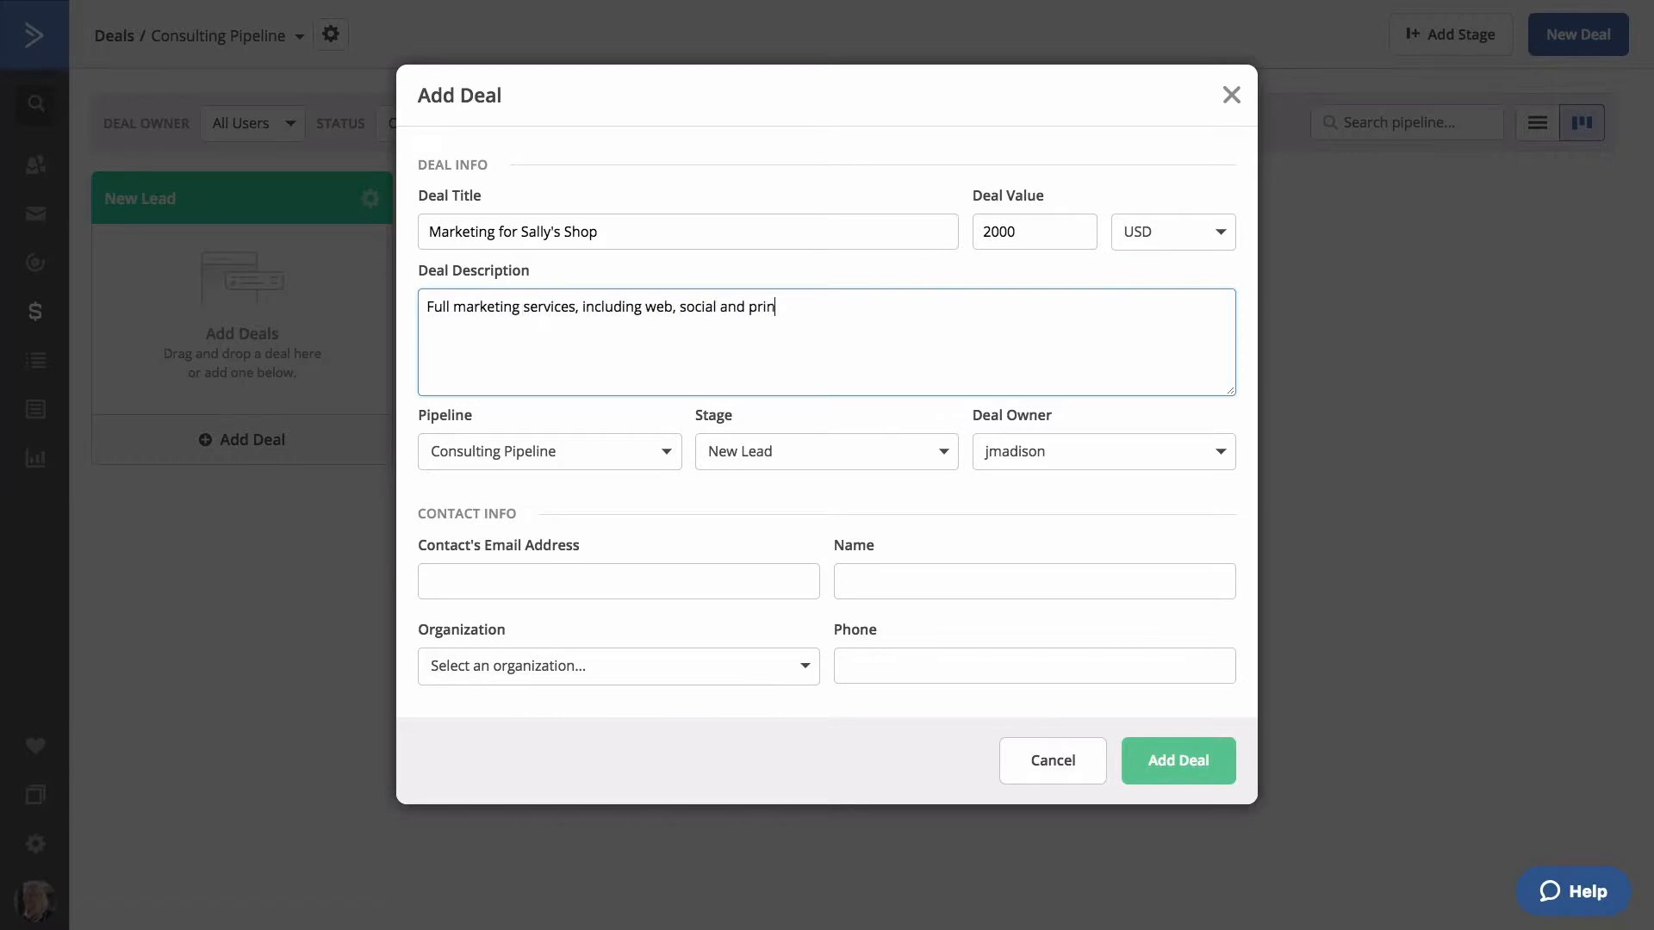
Keep Consulting Pipeline, New Lead stage and the current deal owner for the deal.
click(661, 450)
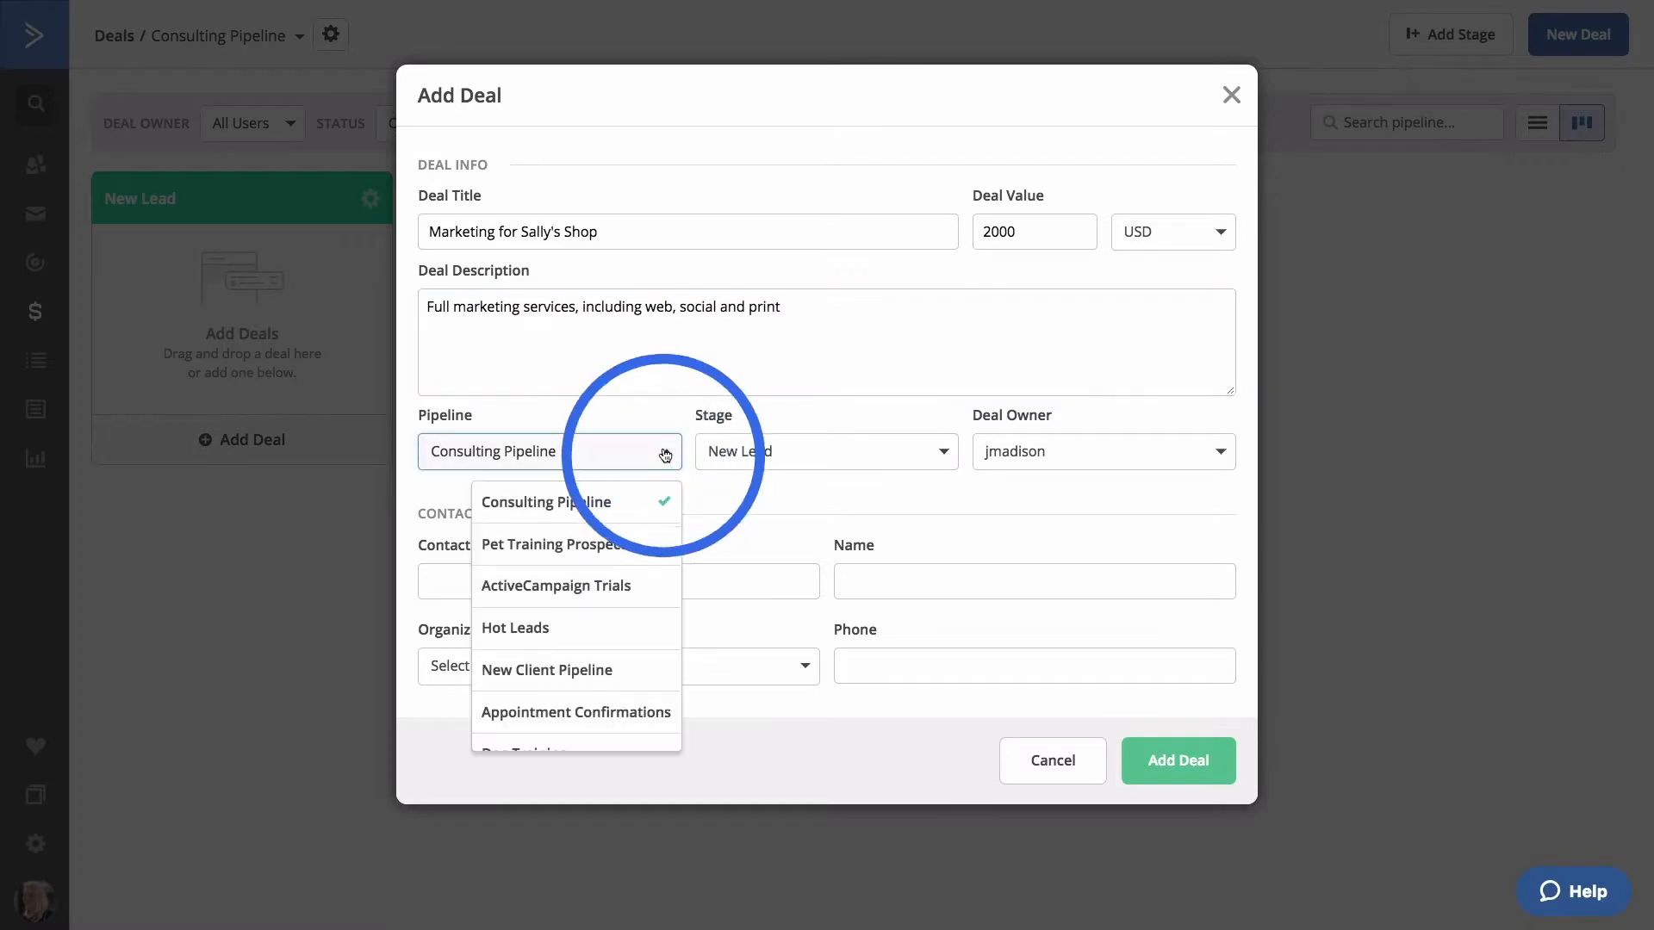
click(664, 454)
click(822, 454)
click(825, 455)
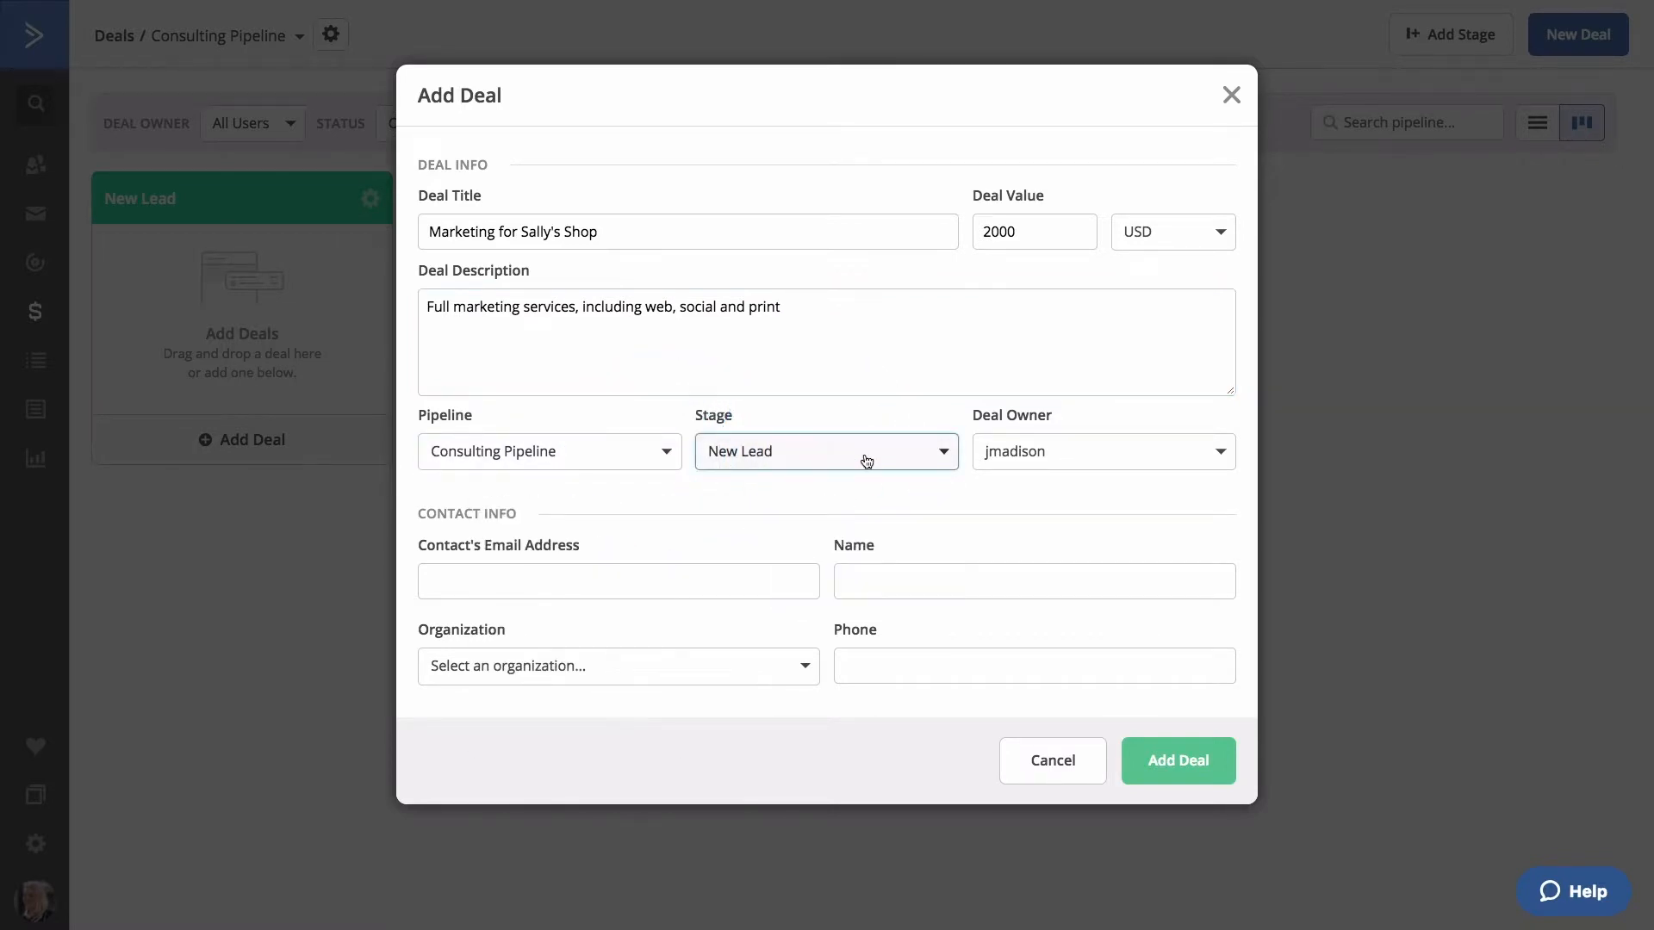
click(1021, 451)
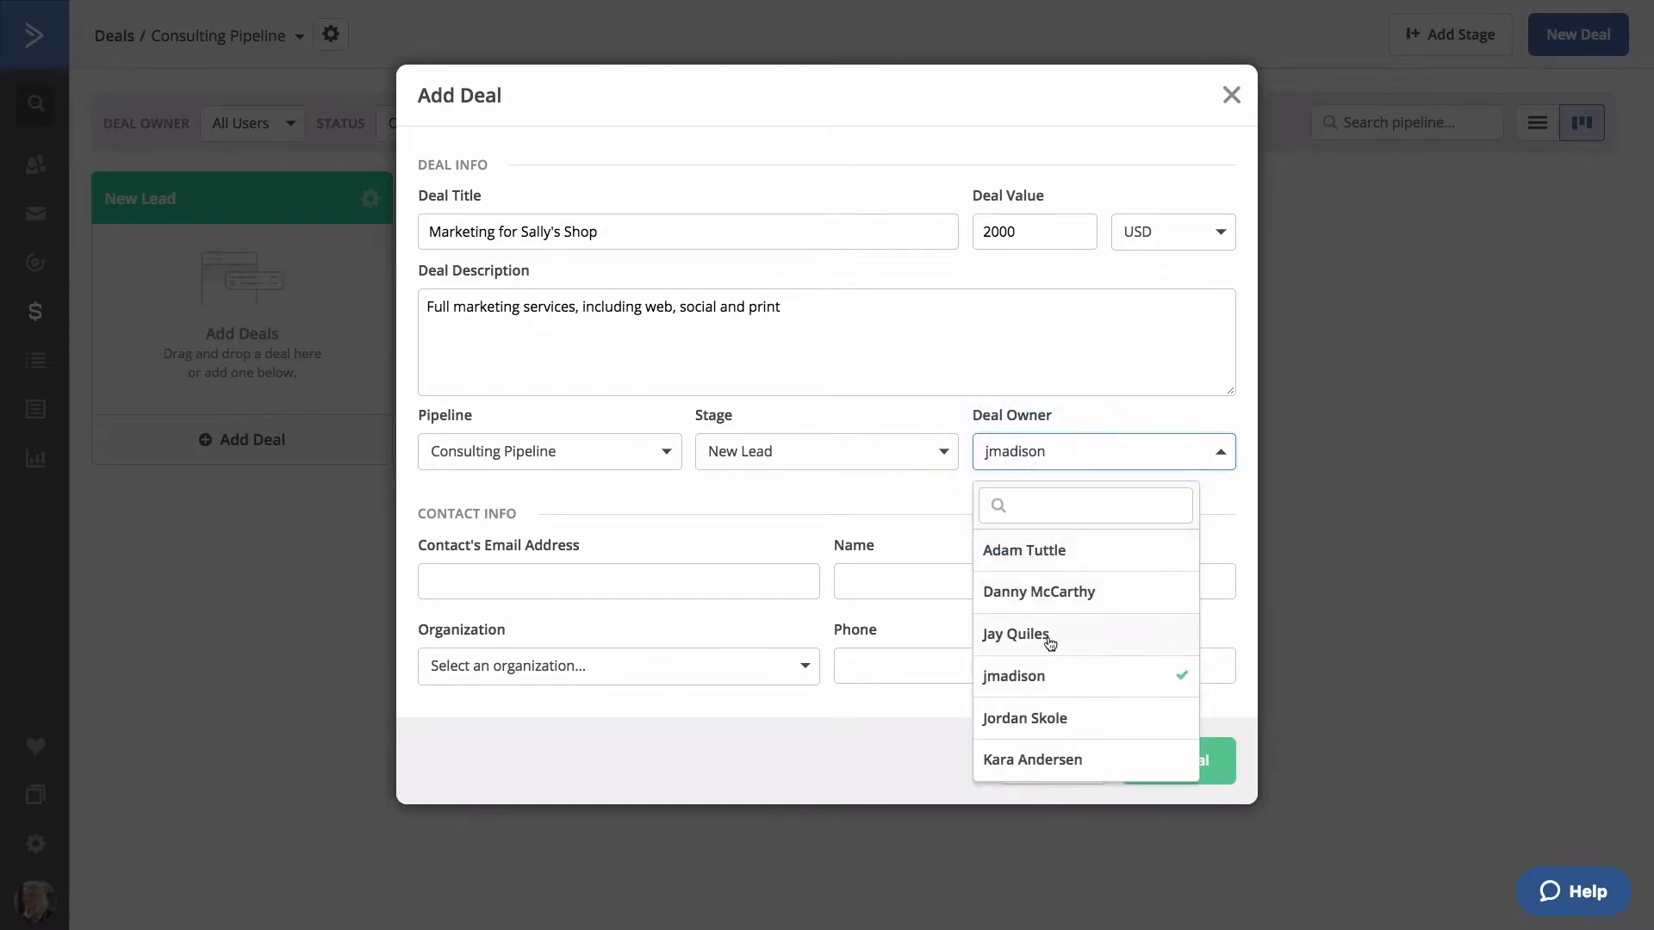
click(1056, 680)
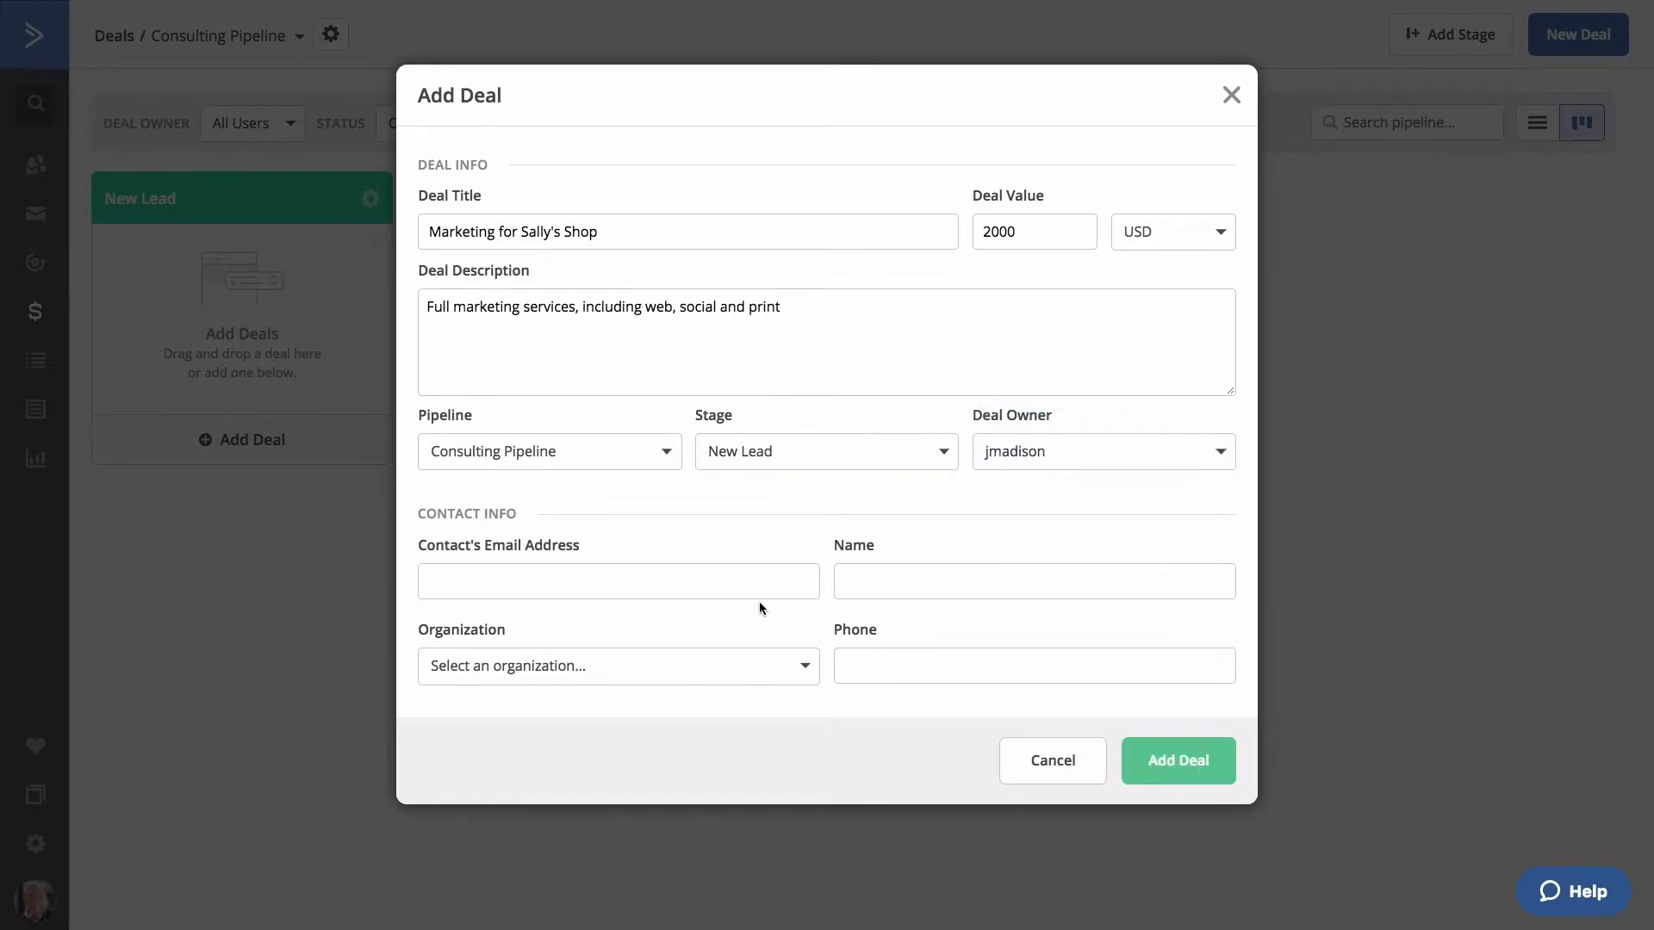
click(654, 583)
Enter the contact's e-mail address and full name for the deal.
key(Tab)
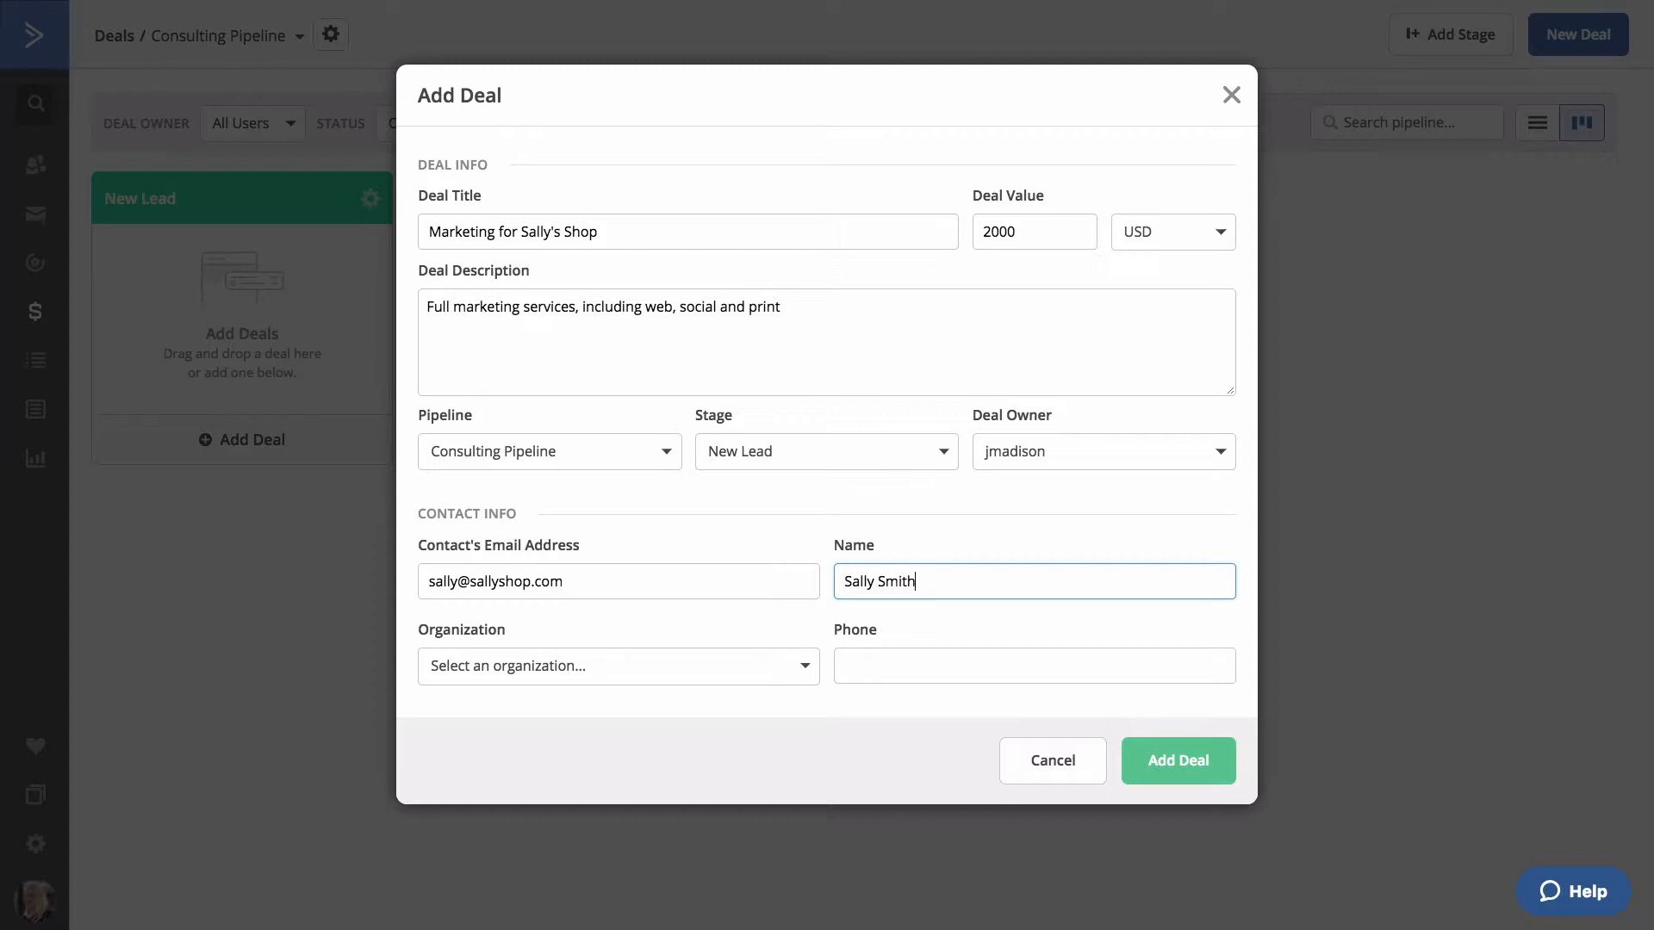
Create and link a new organization named Sally's Shop.
click(804, 666)
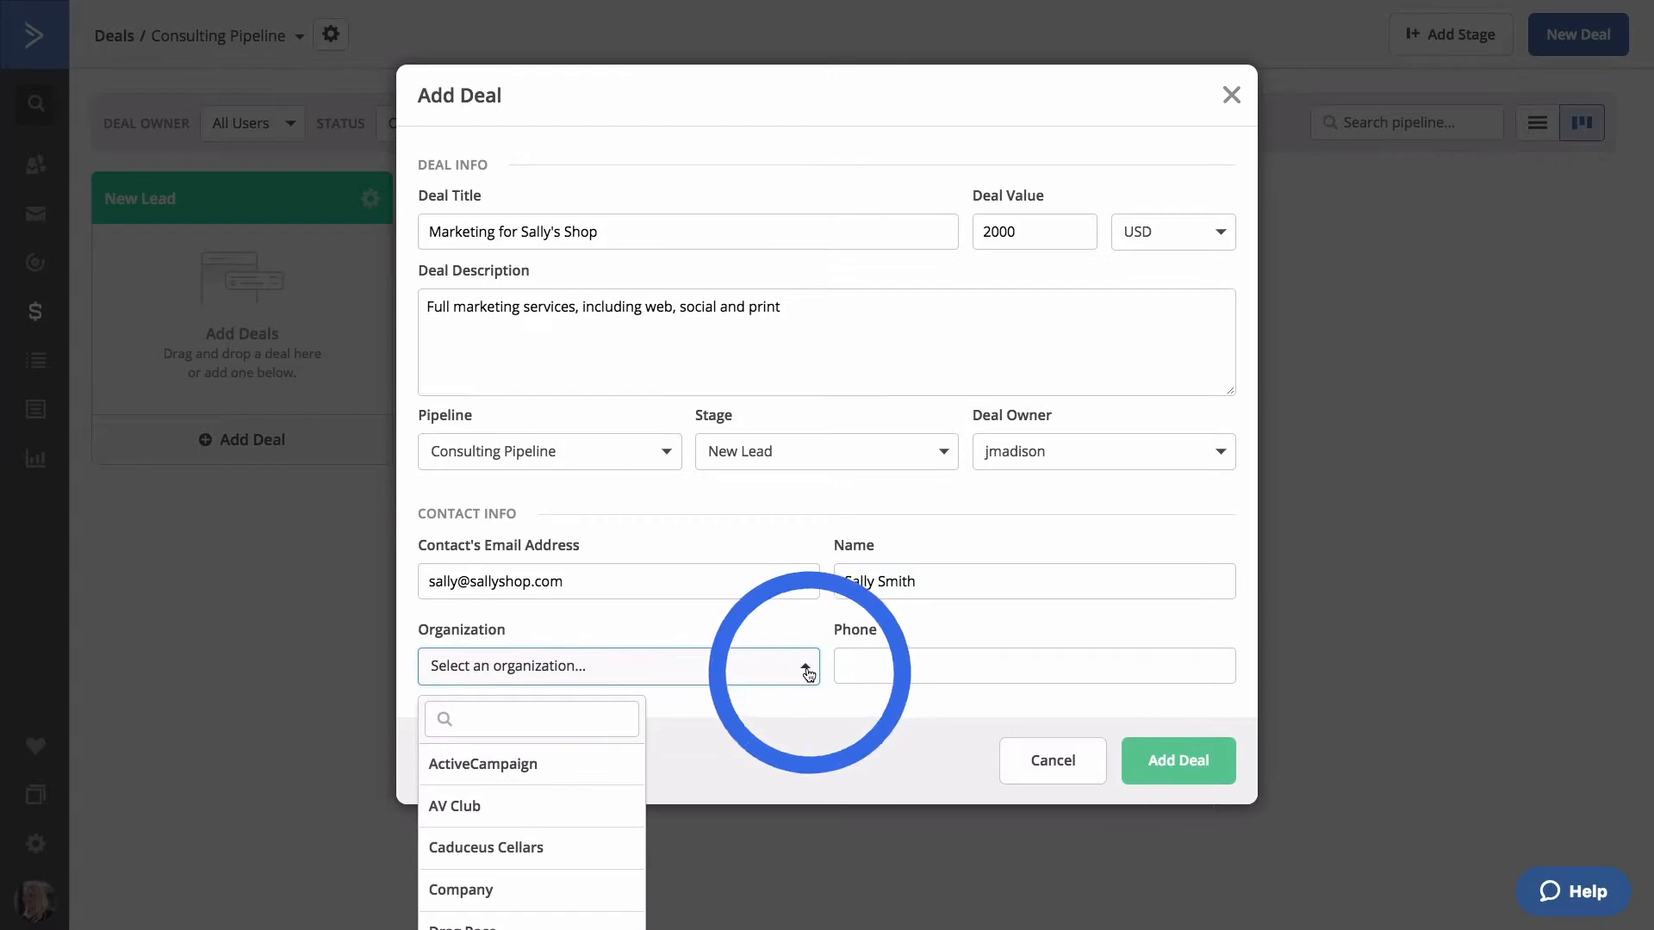
scroll(608, 789, down, 1)
scroll(607, 788, down, 5)
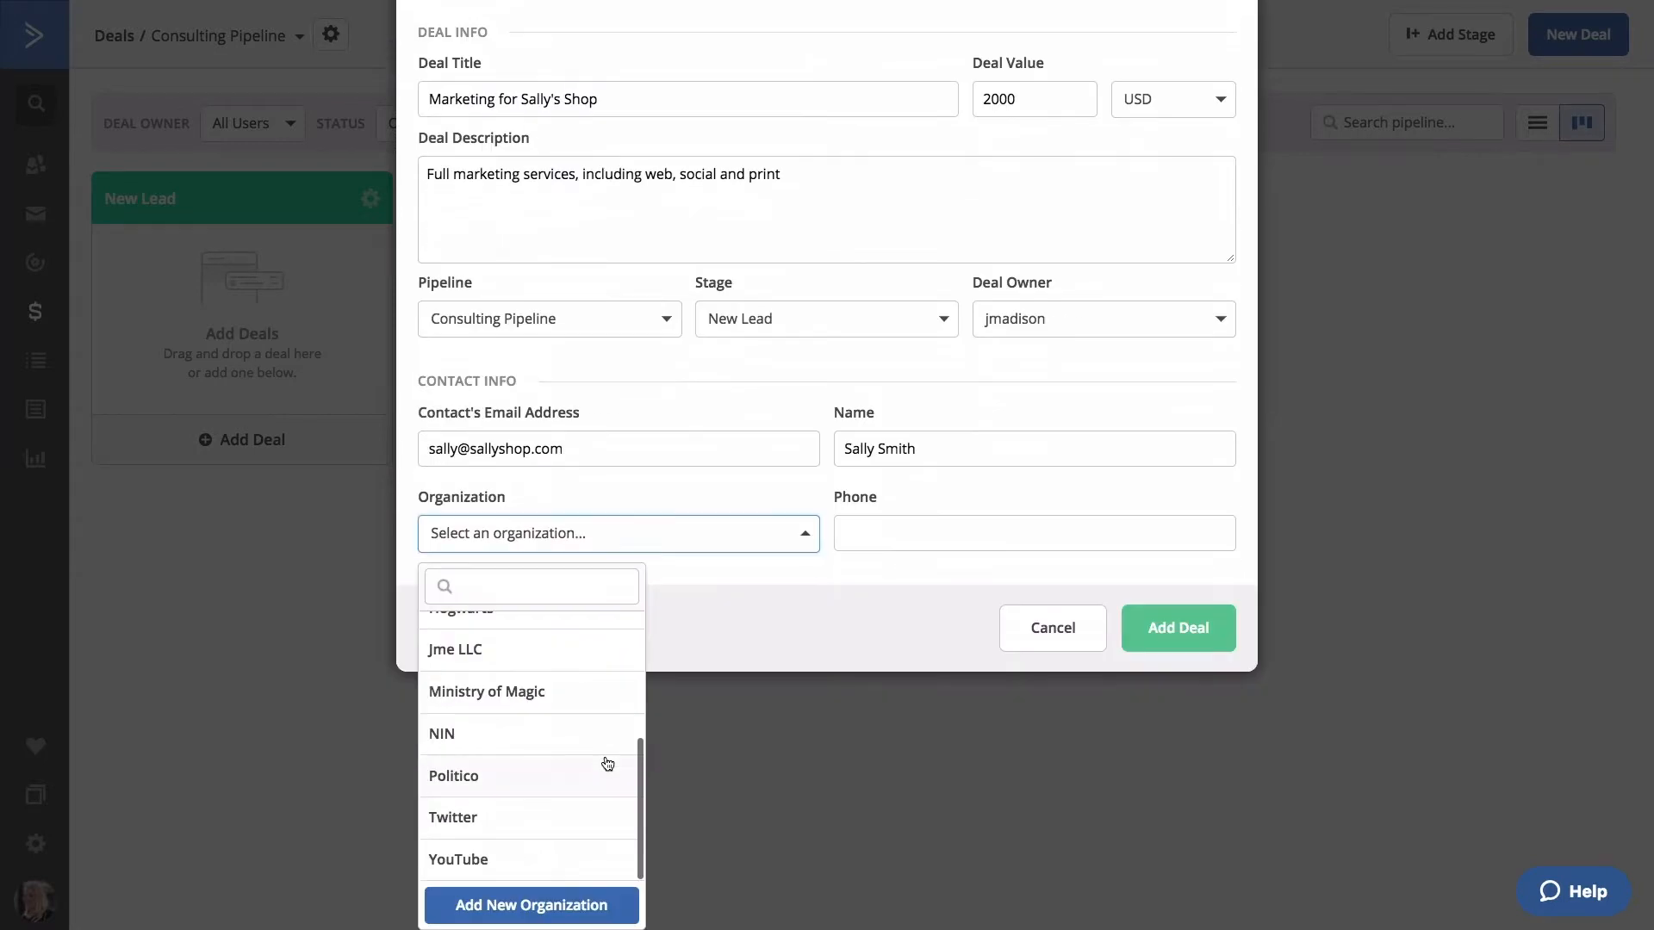
click(564, 909)
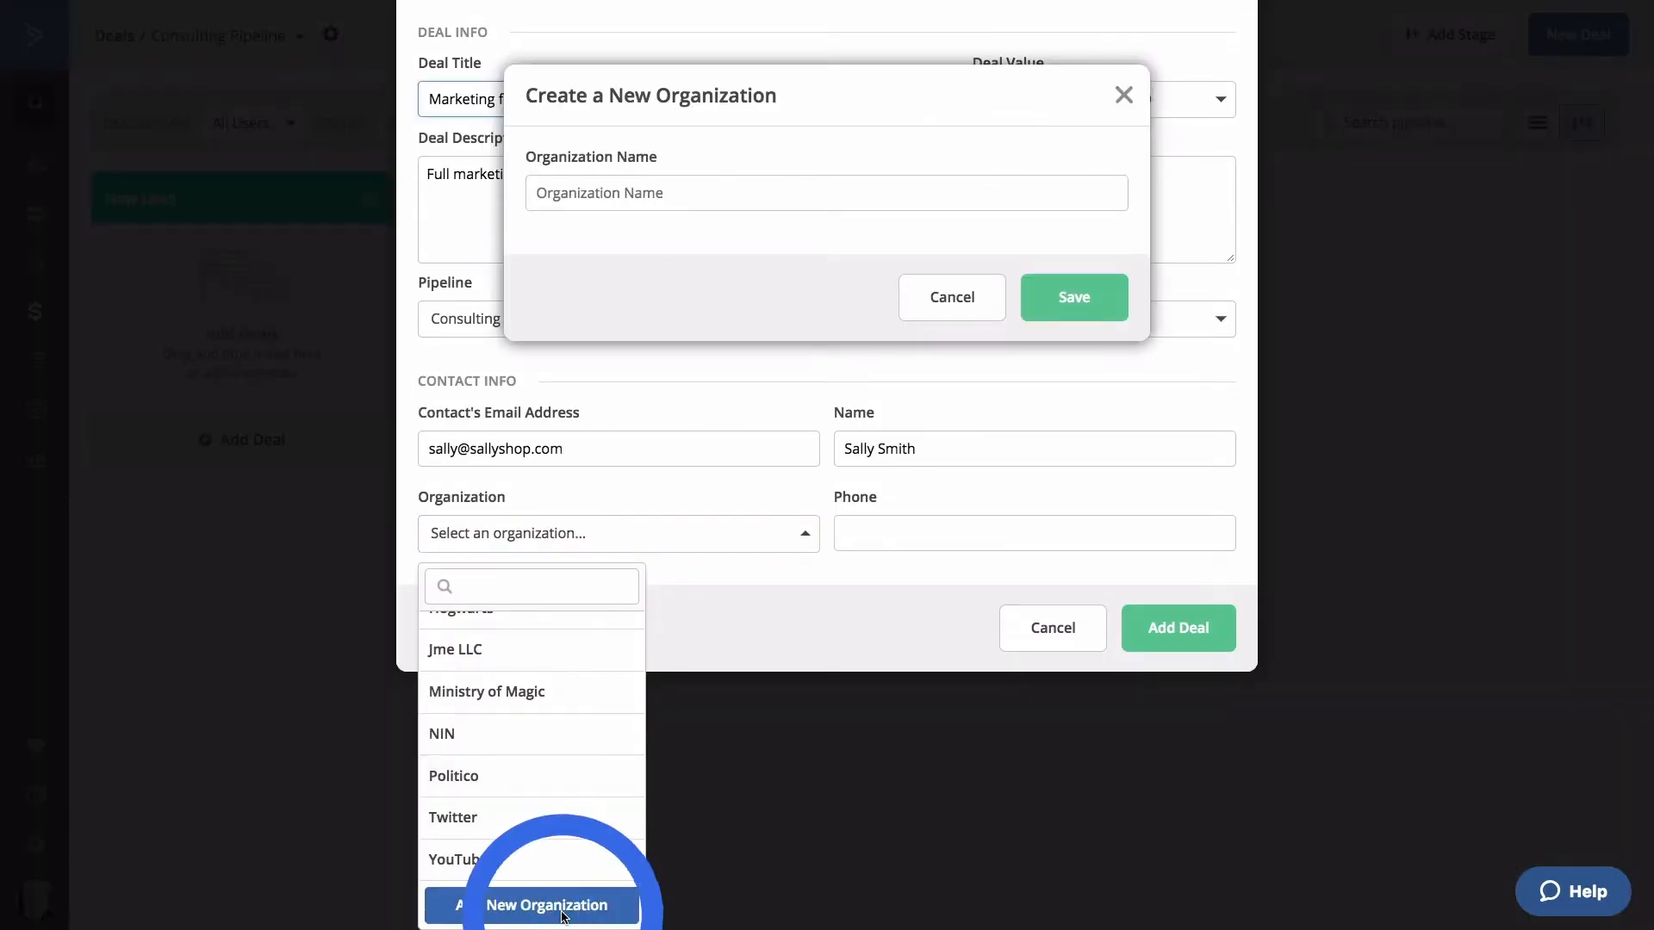
click(753, 193)
text(Sally's)
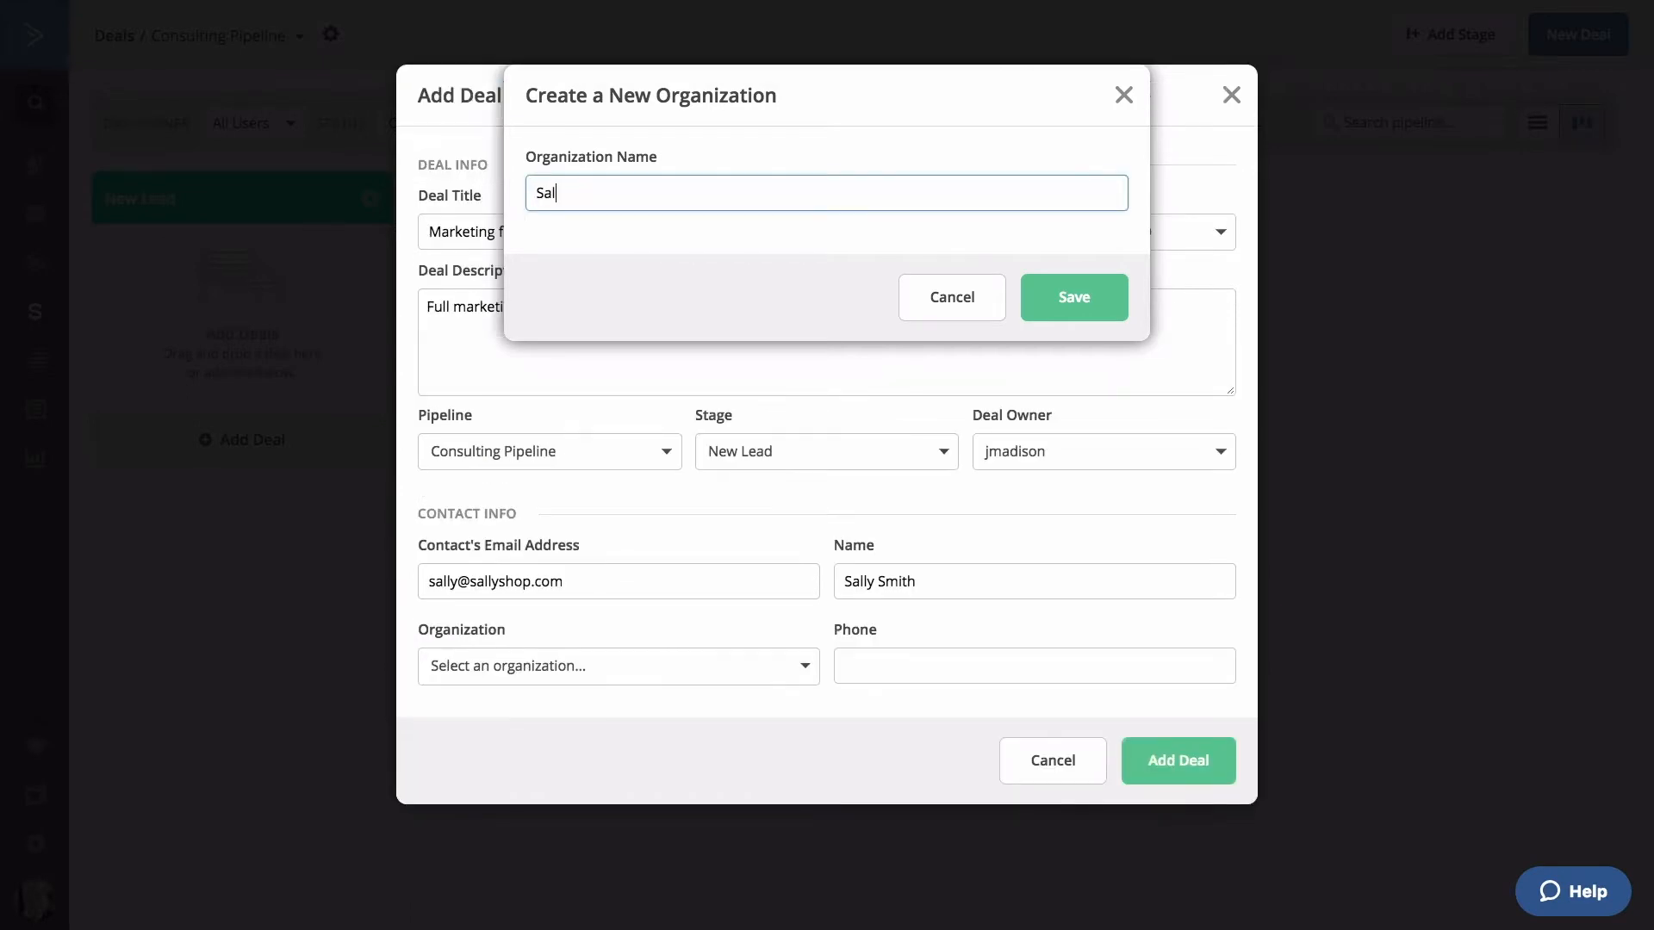
text(p)
click(1054, 297)
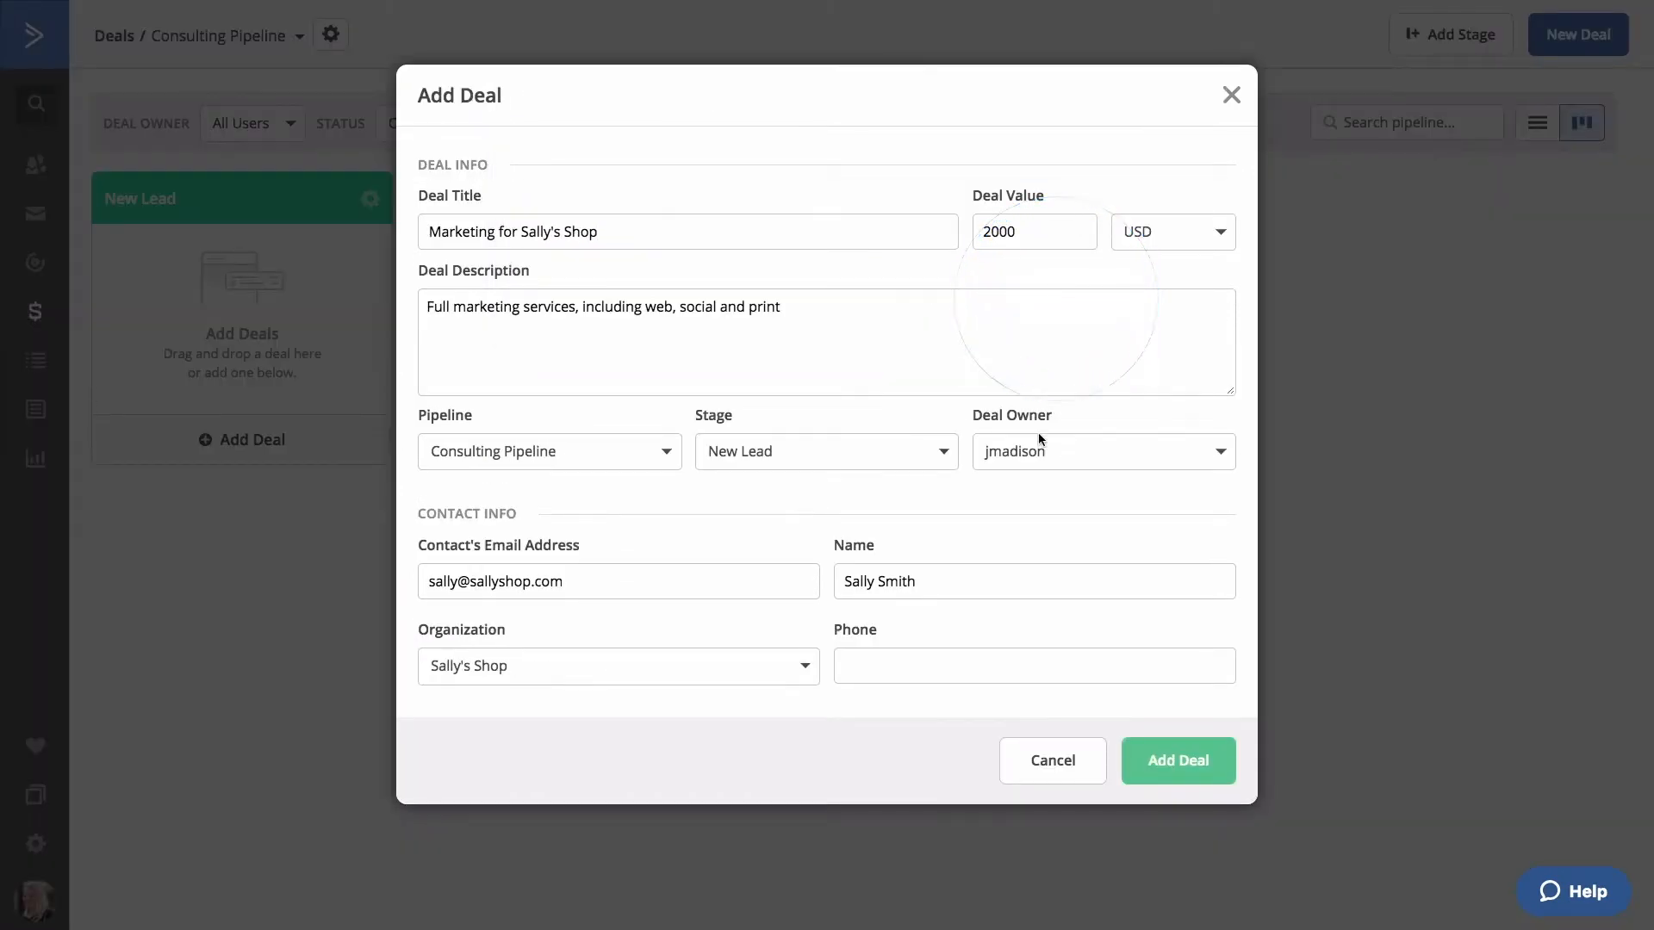
Enter the contact's phone number and create the deal.
click(966, 672)
text(555)
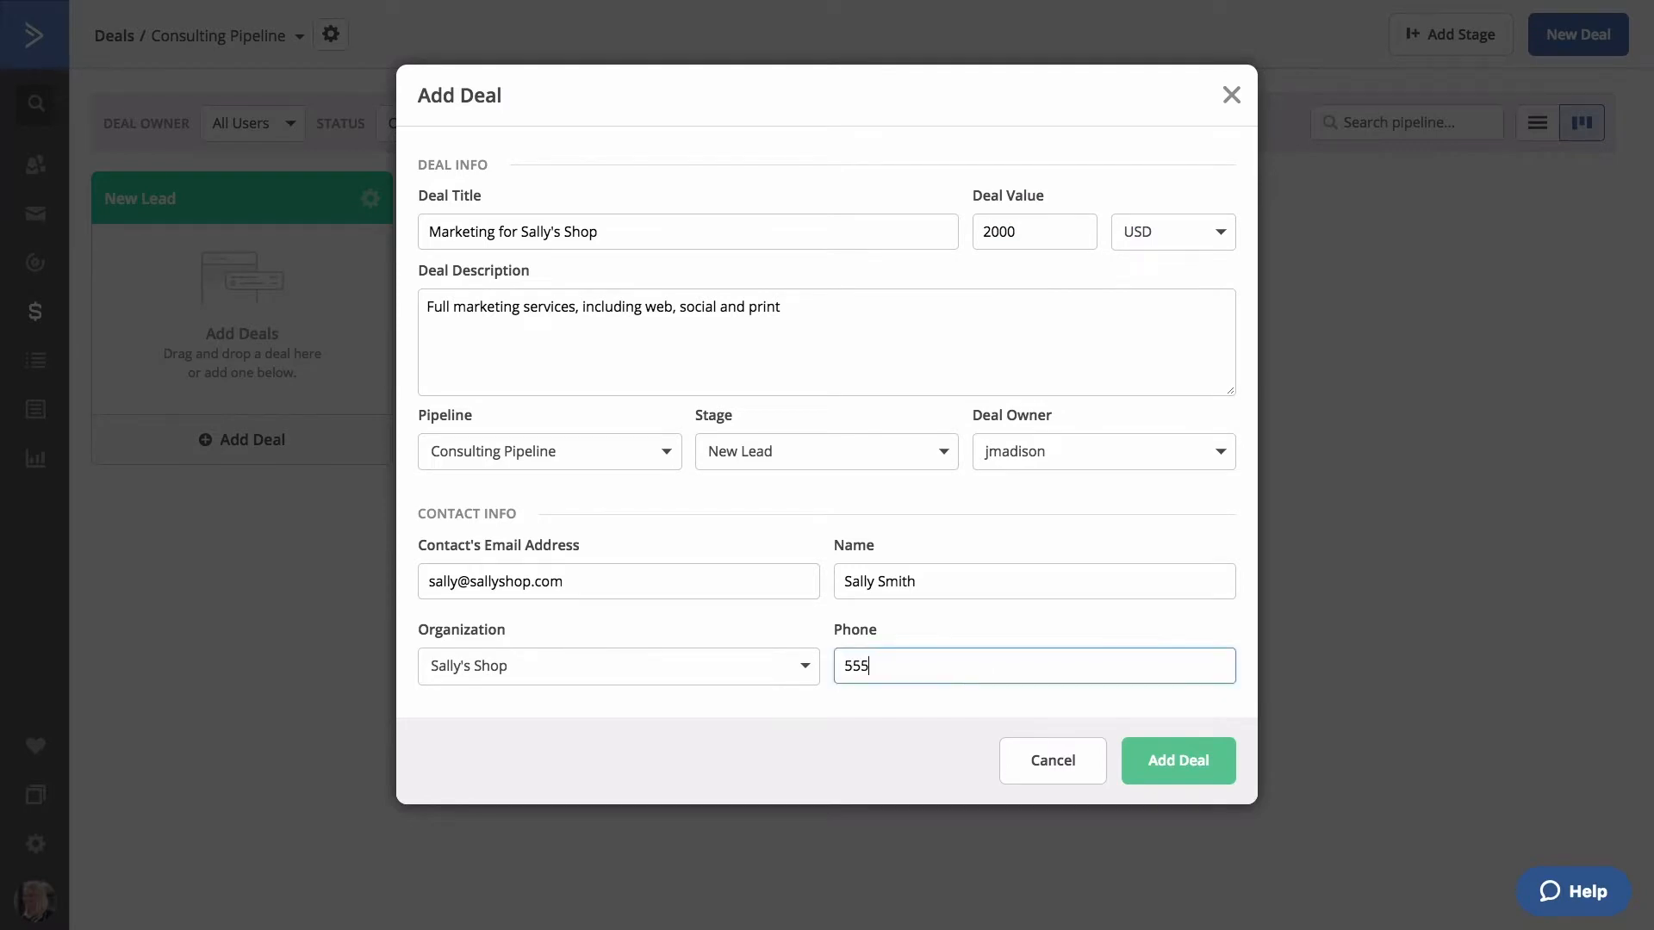
text(-555-5555)
click(1196, 759)
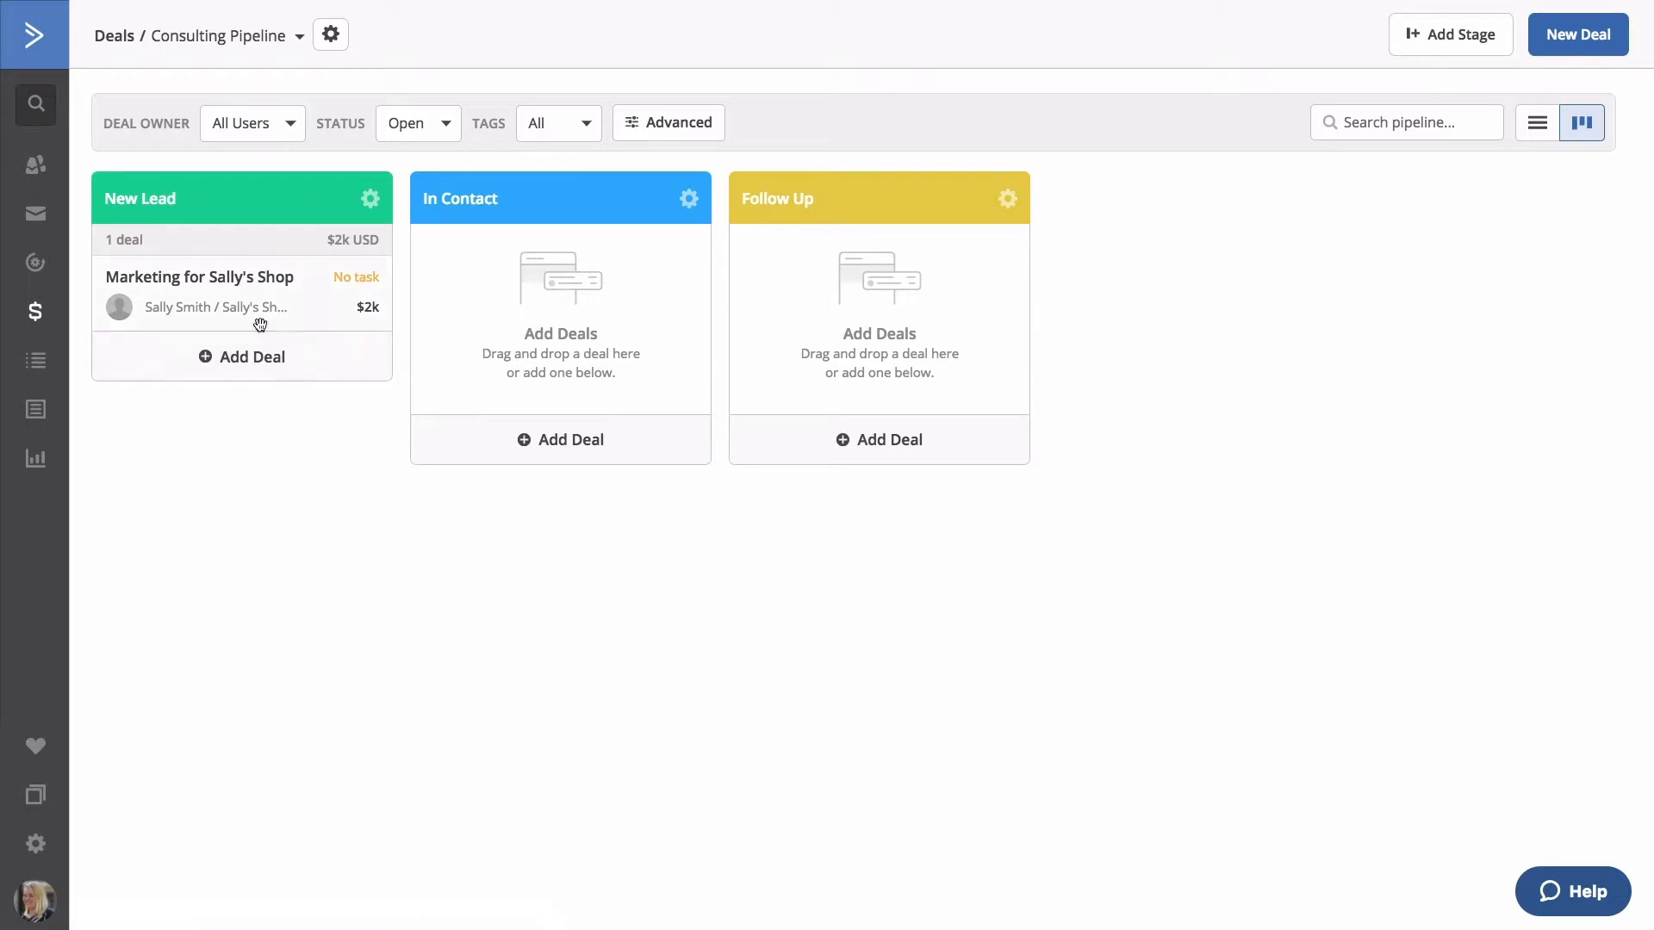
Drag the Marketing for Sally's Shop card into In Contact, then back to New Lead.
drag(315, 285, 808, 296)
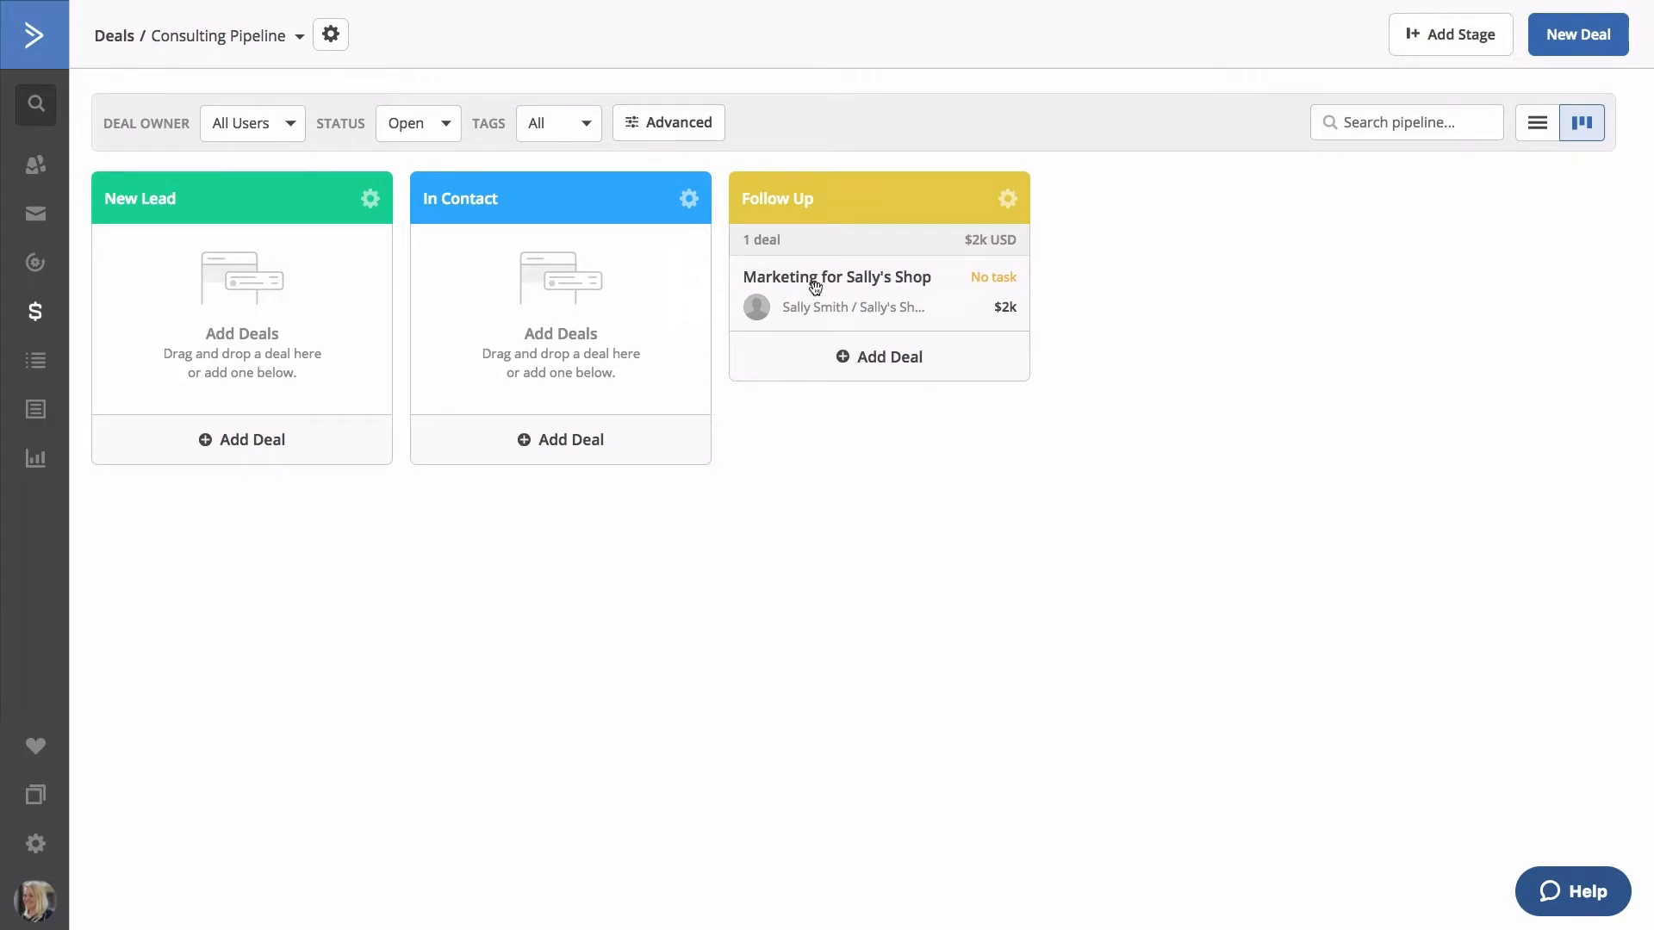
drag(801, 293, 306, 276)
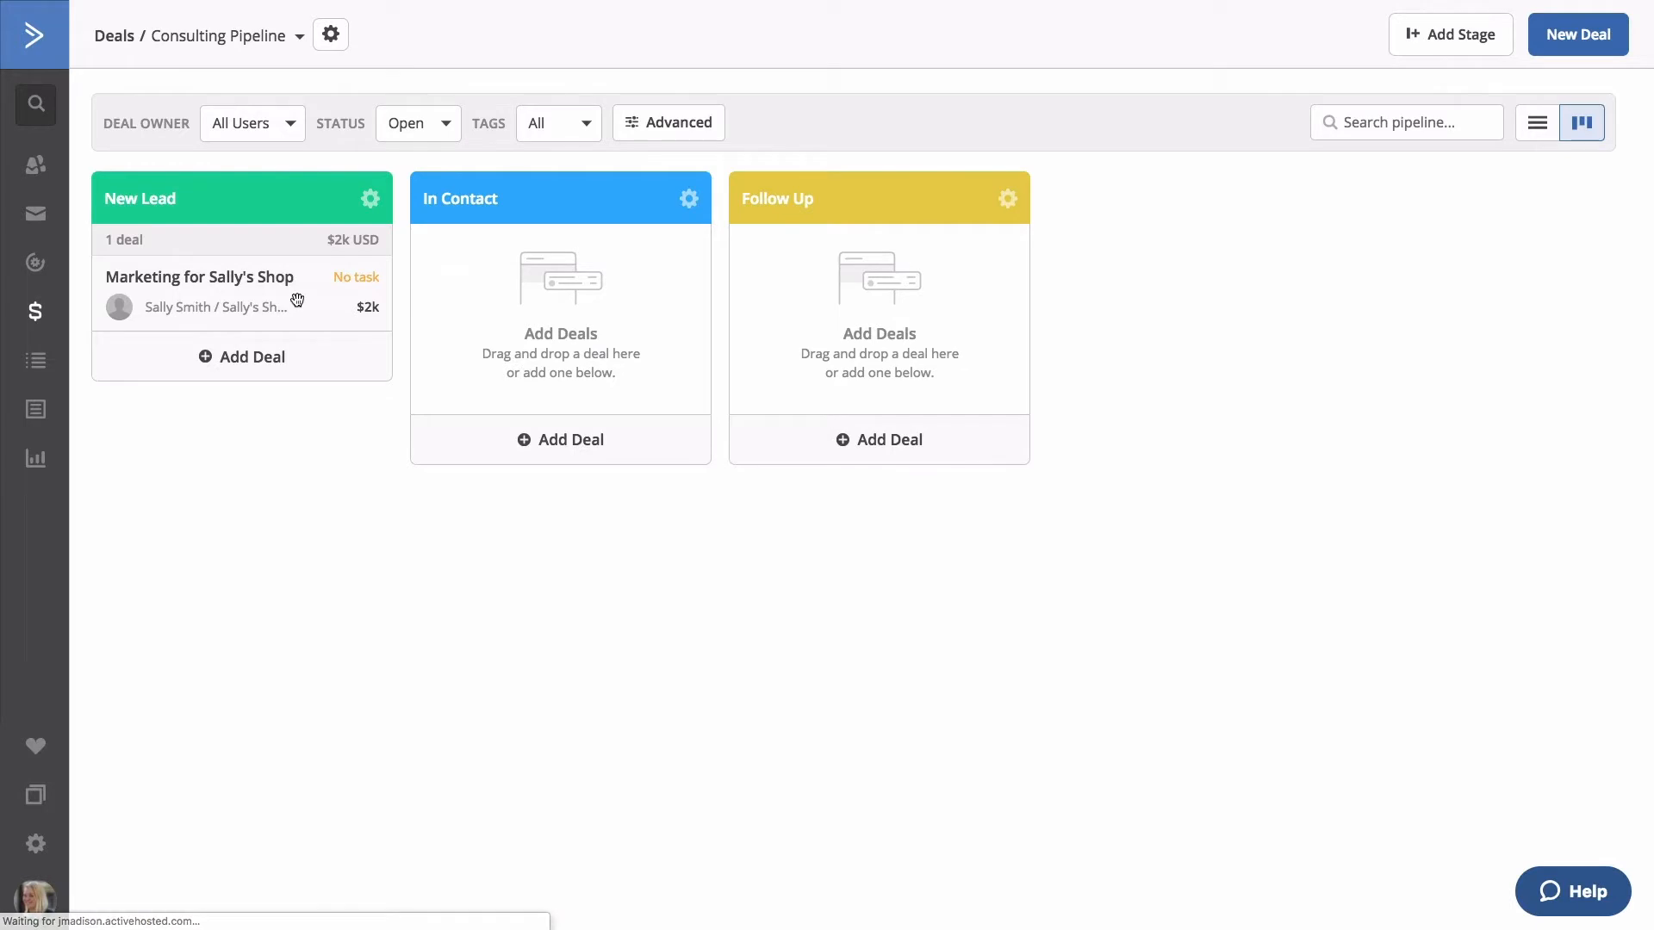
Open the Marketing for Sally's Shop deal and review its activity history.
click(297, 298)
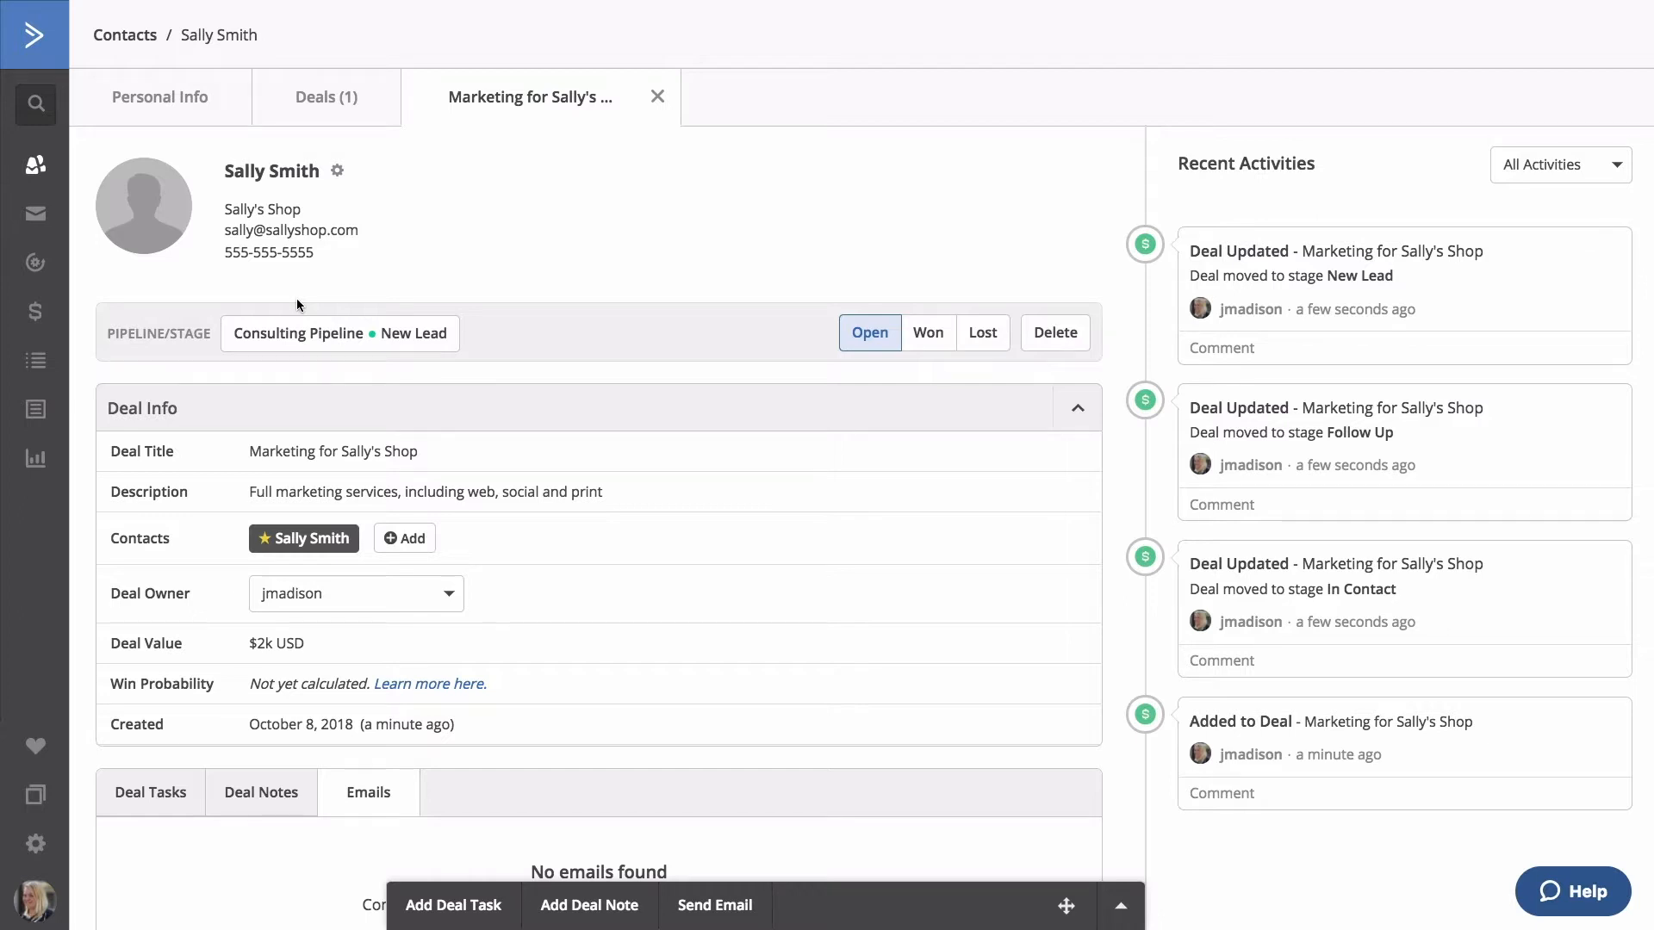
scroll(298, 305, down, 2)
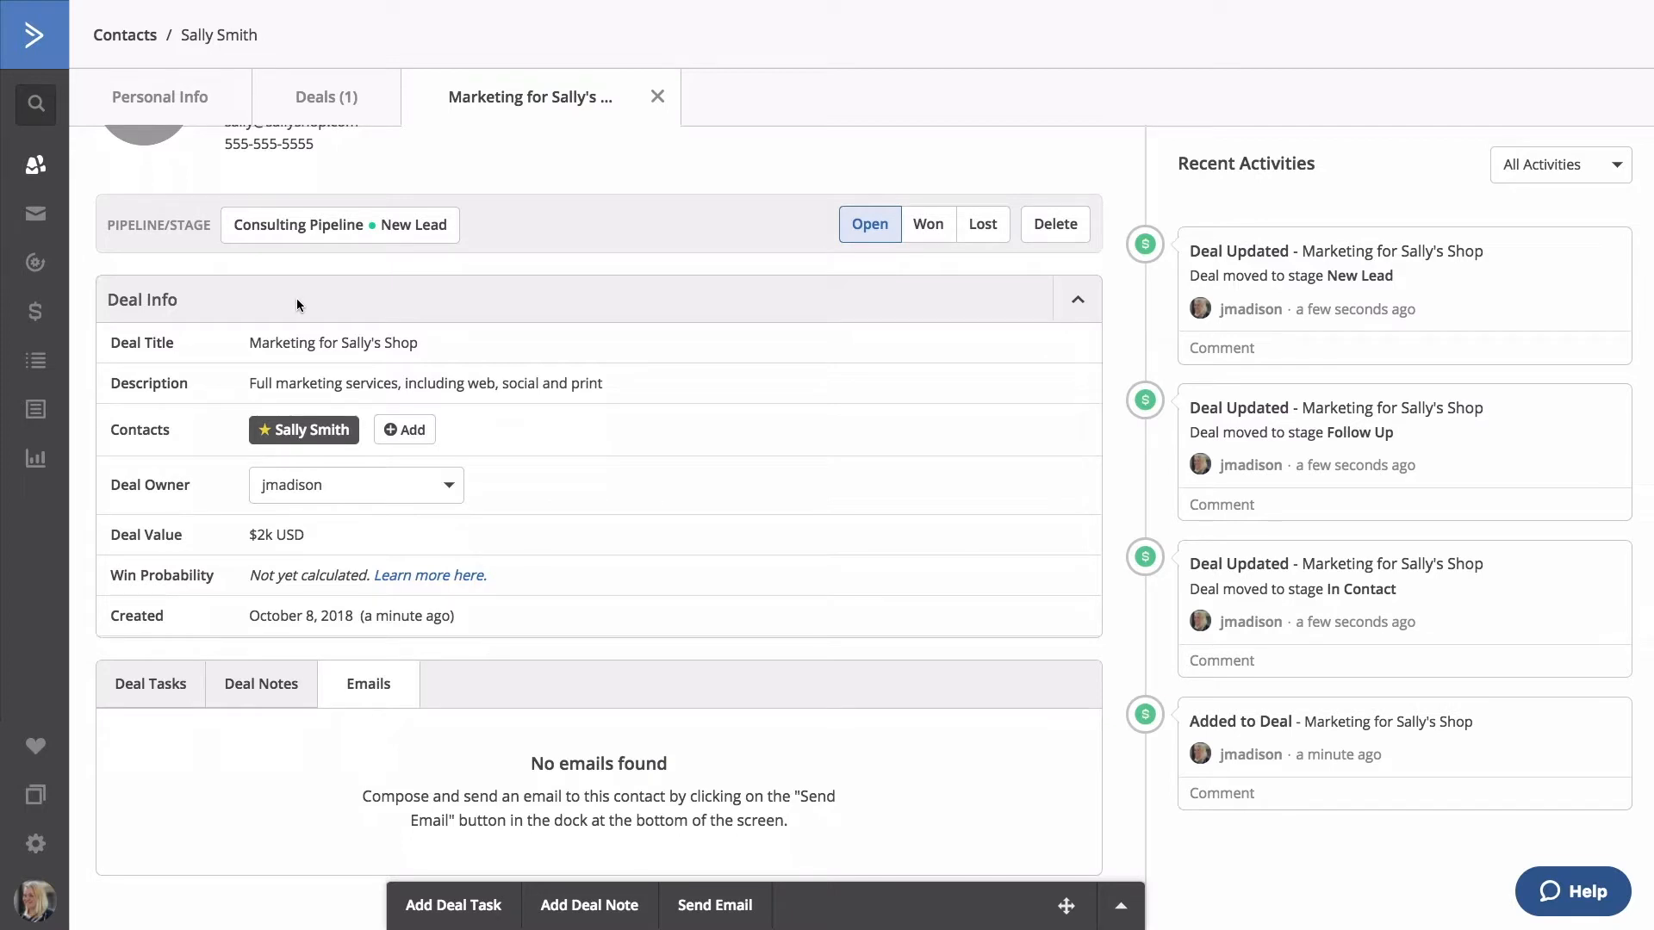
click(445, 906)
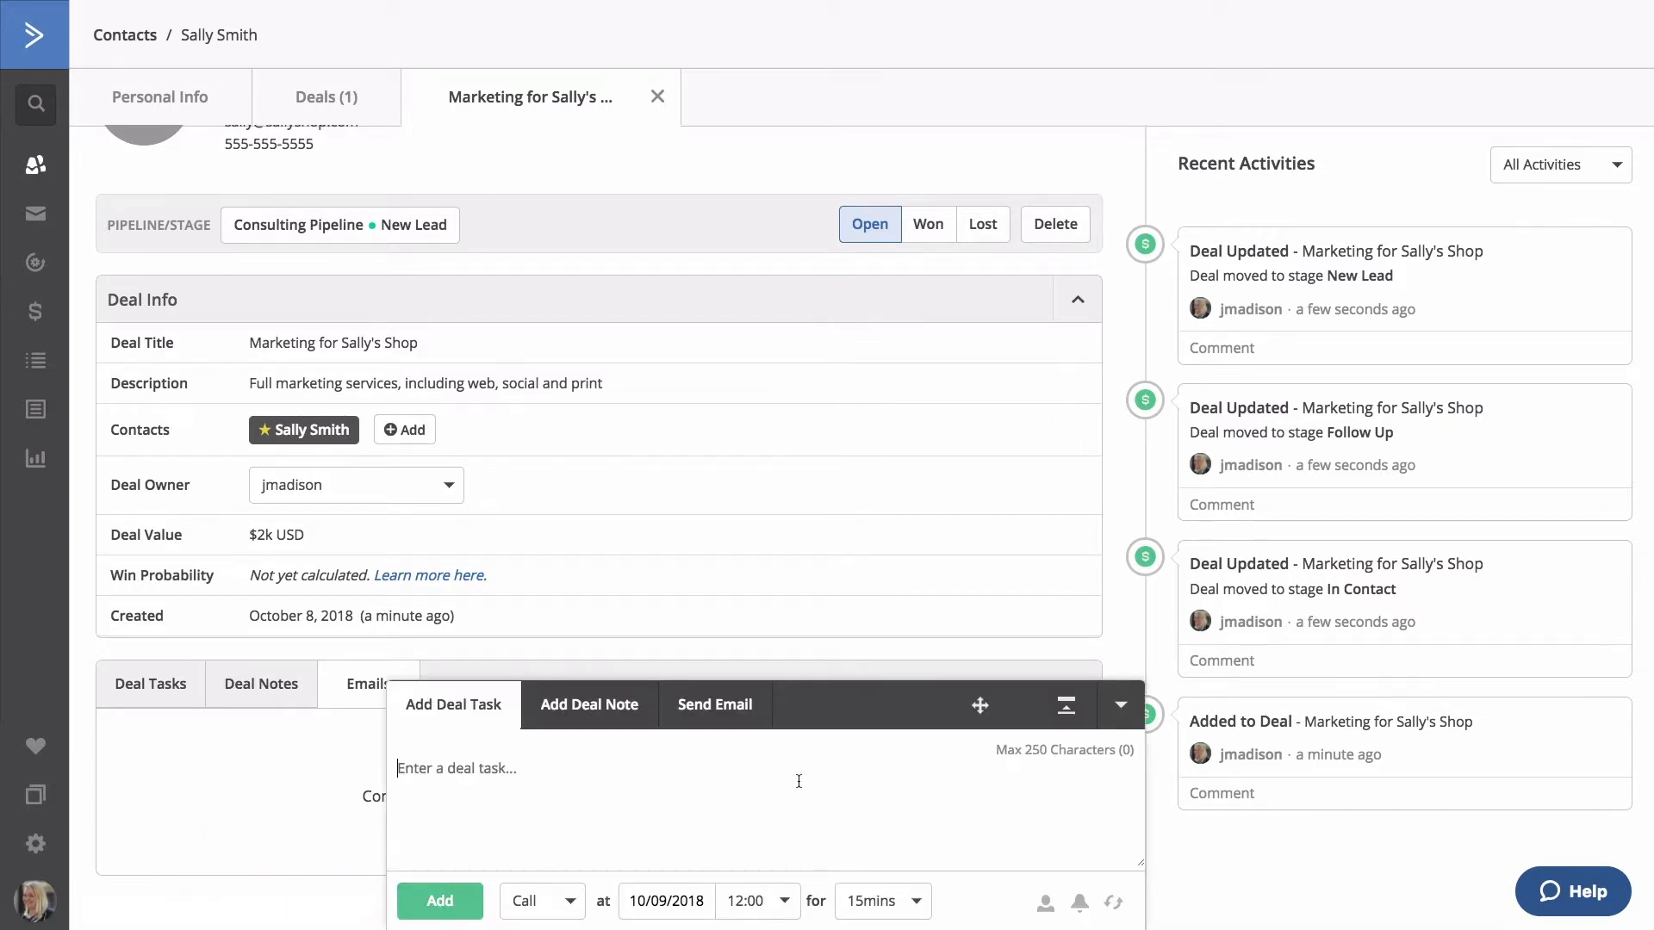
click(1119, 702)
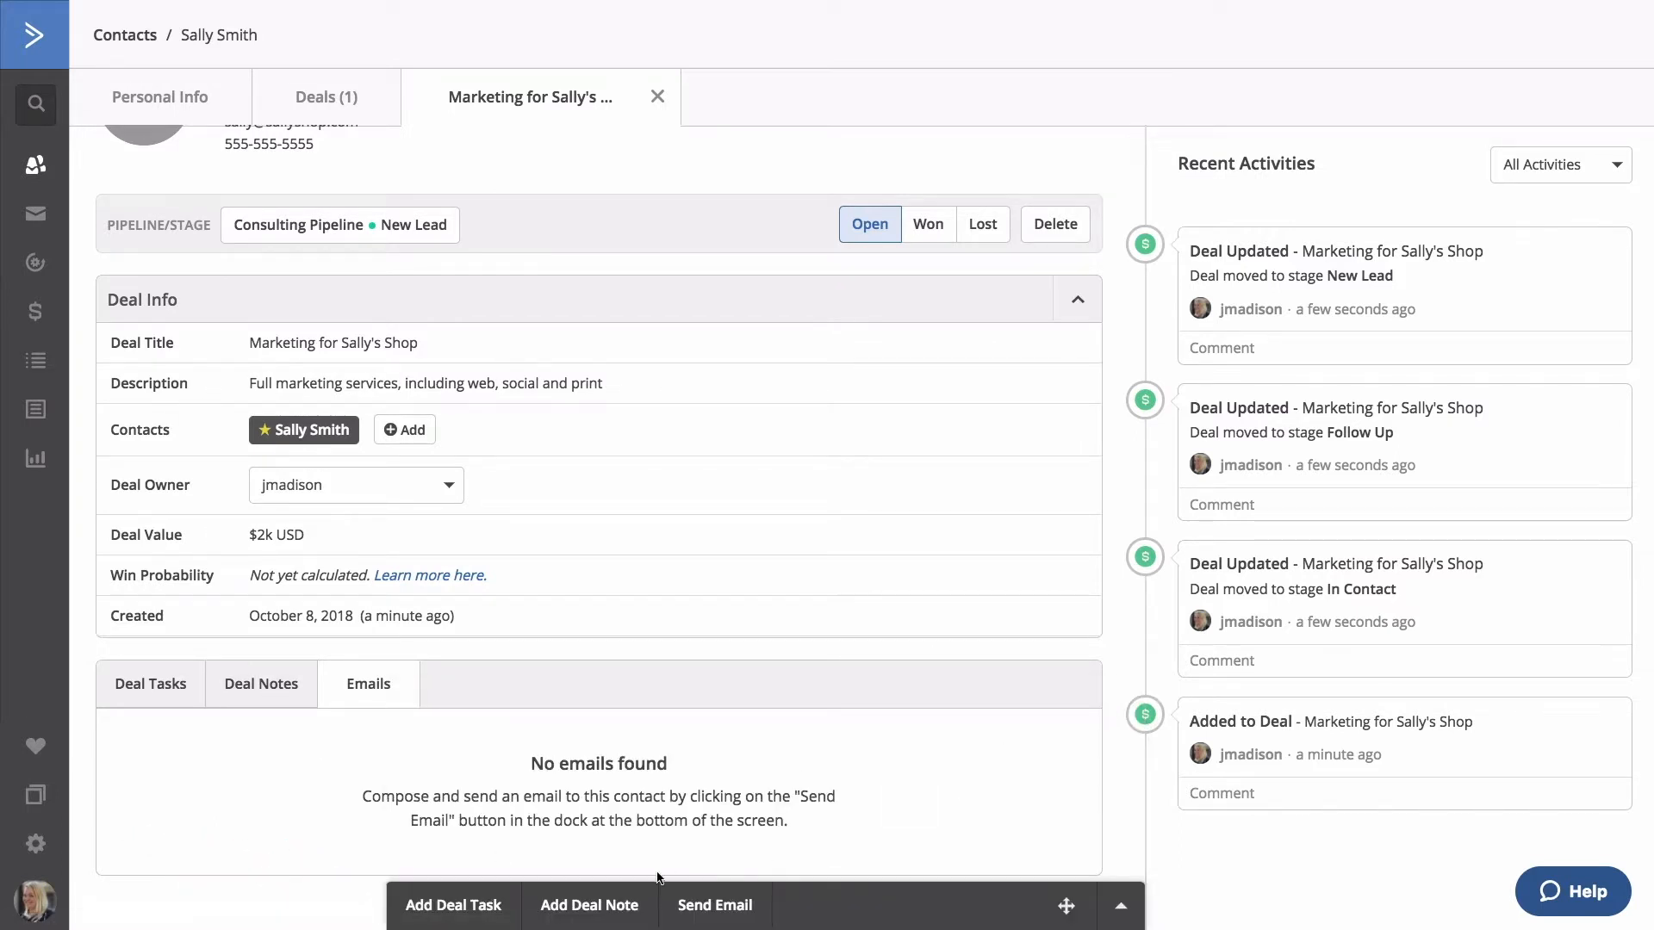
click(602, 906)
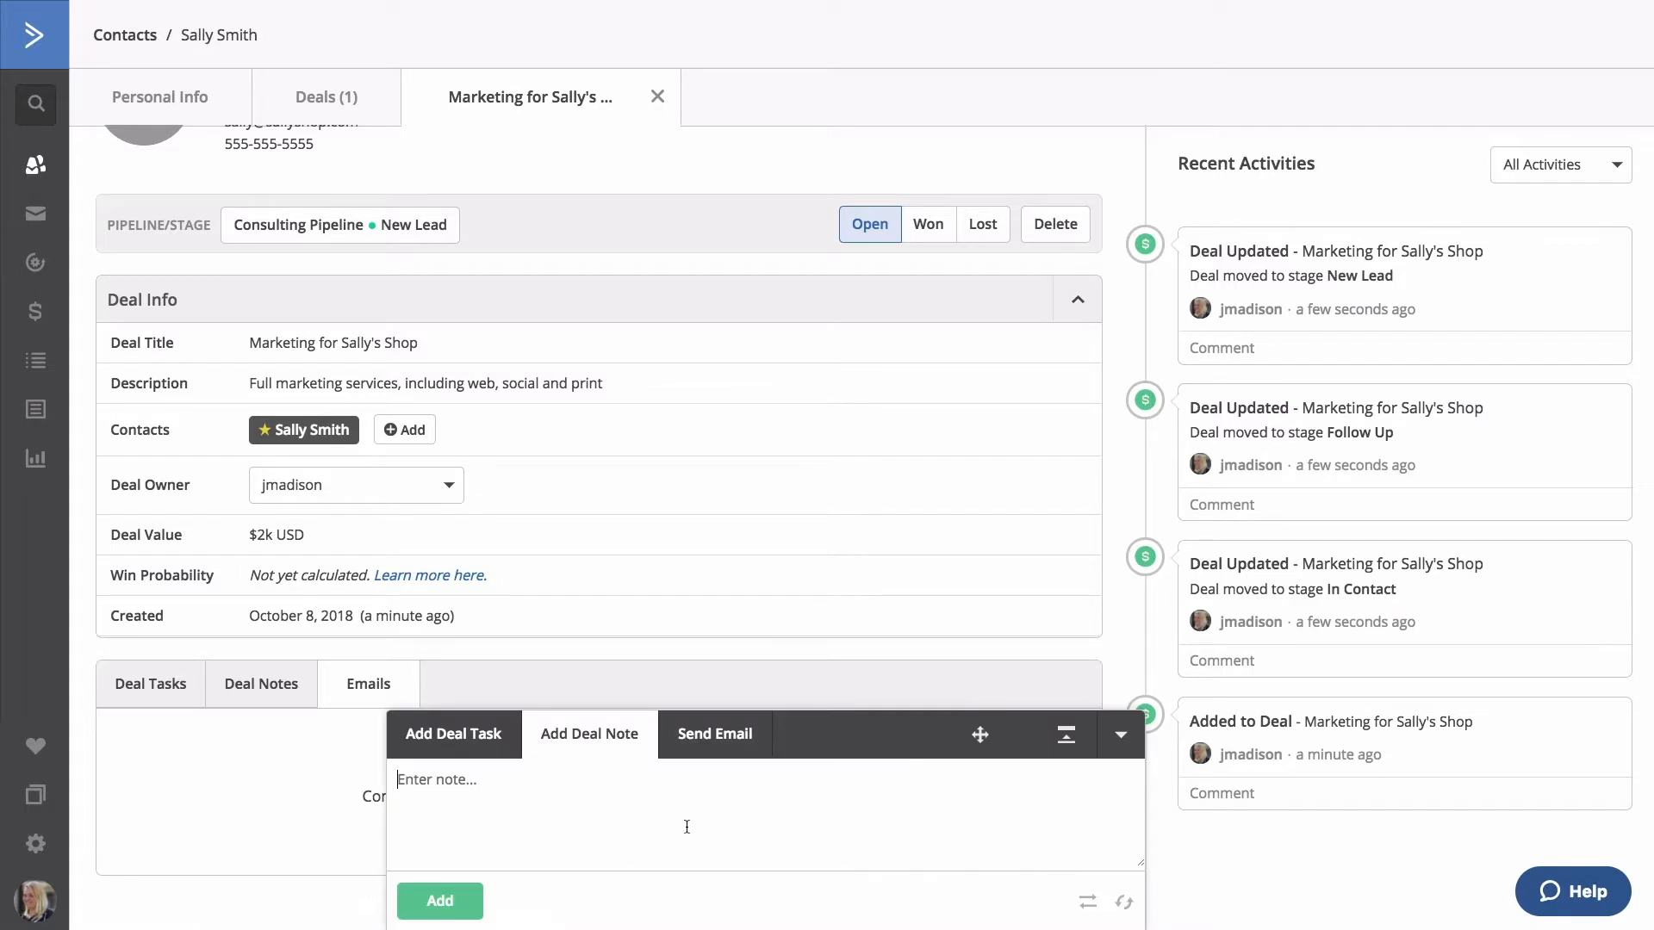
click(1122, 735)
click(762, 908)
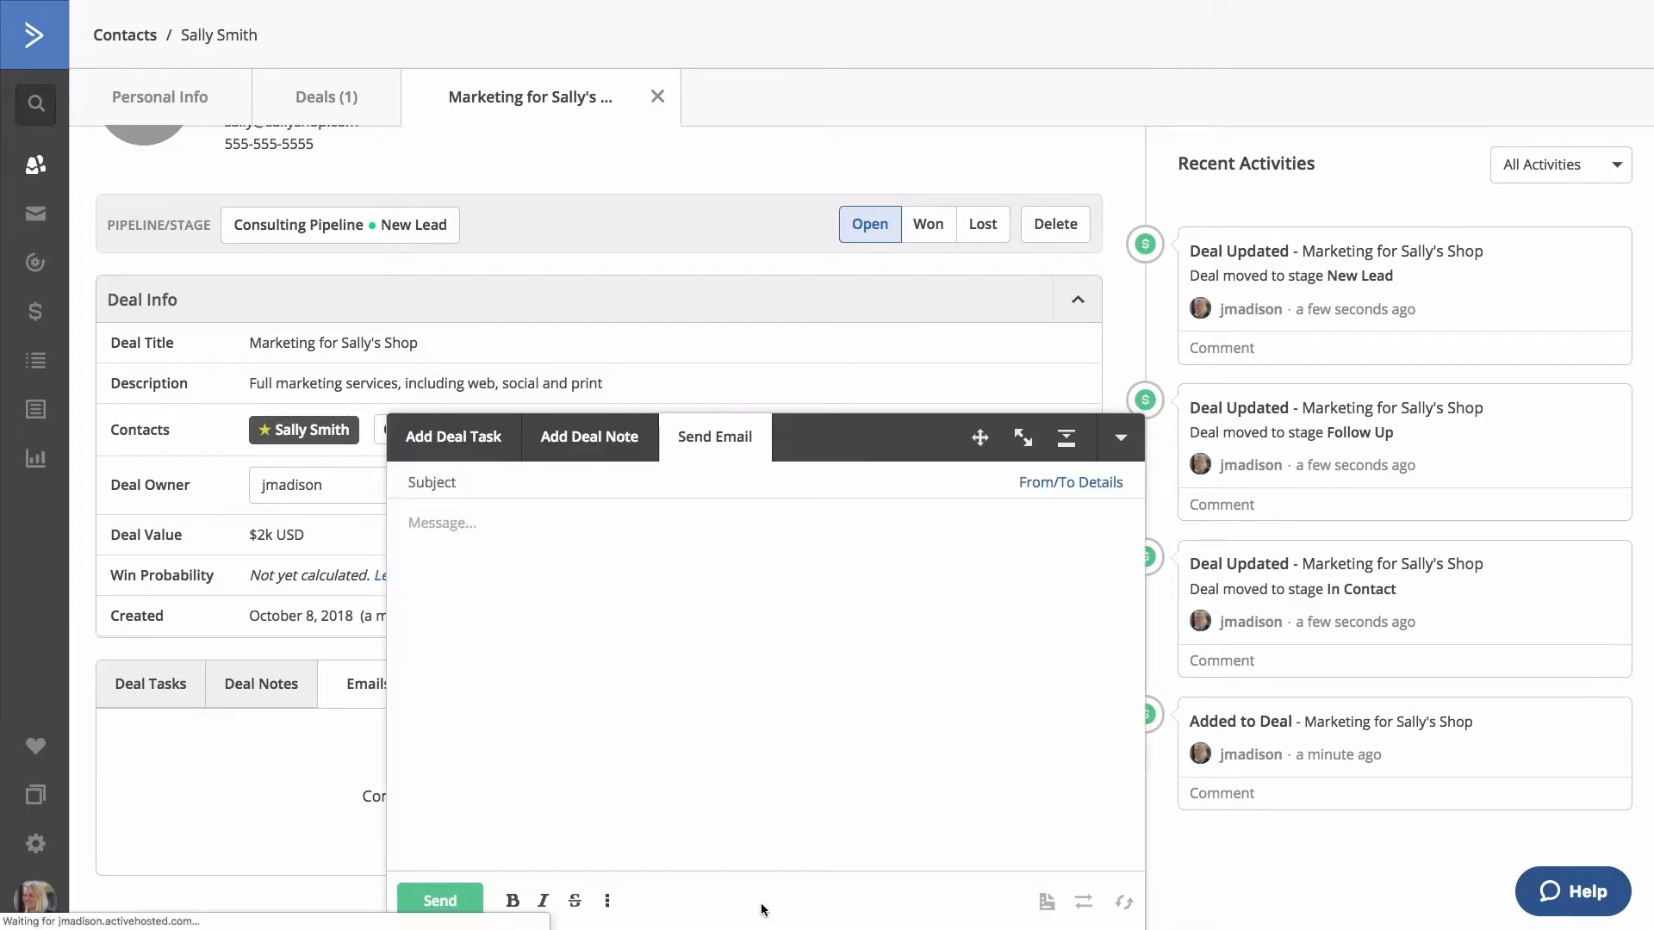
click(1120, 439)
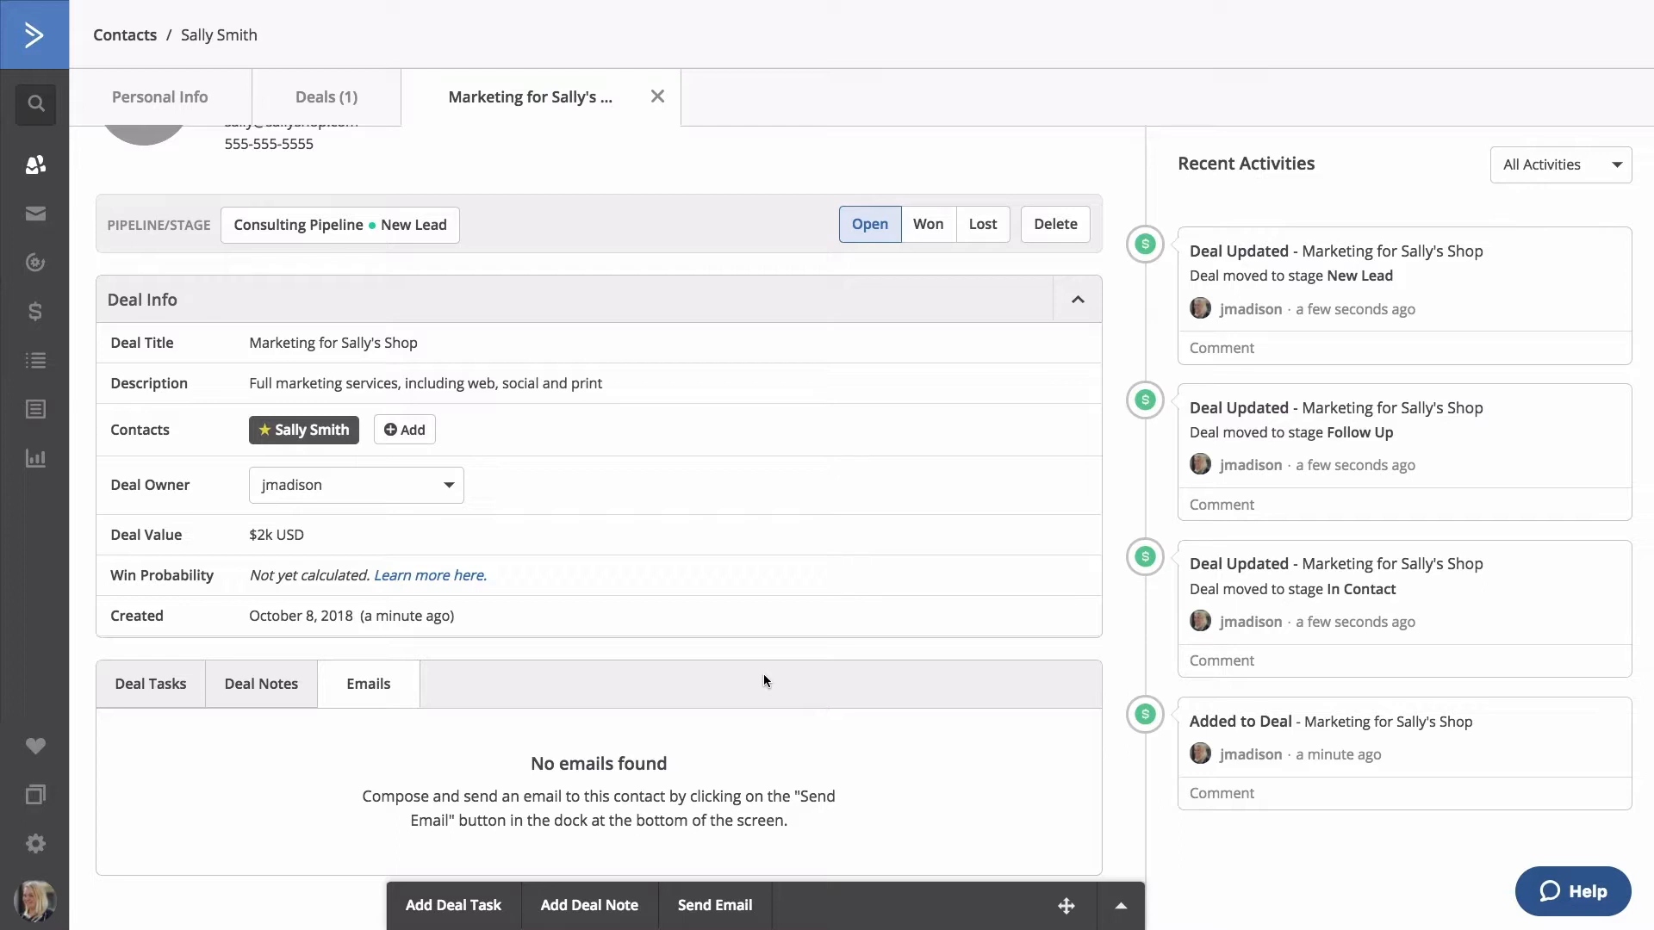
Start a Call task reading 'Ask Sally if she's attending event!'.
click(448, 902)
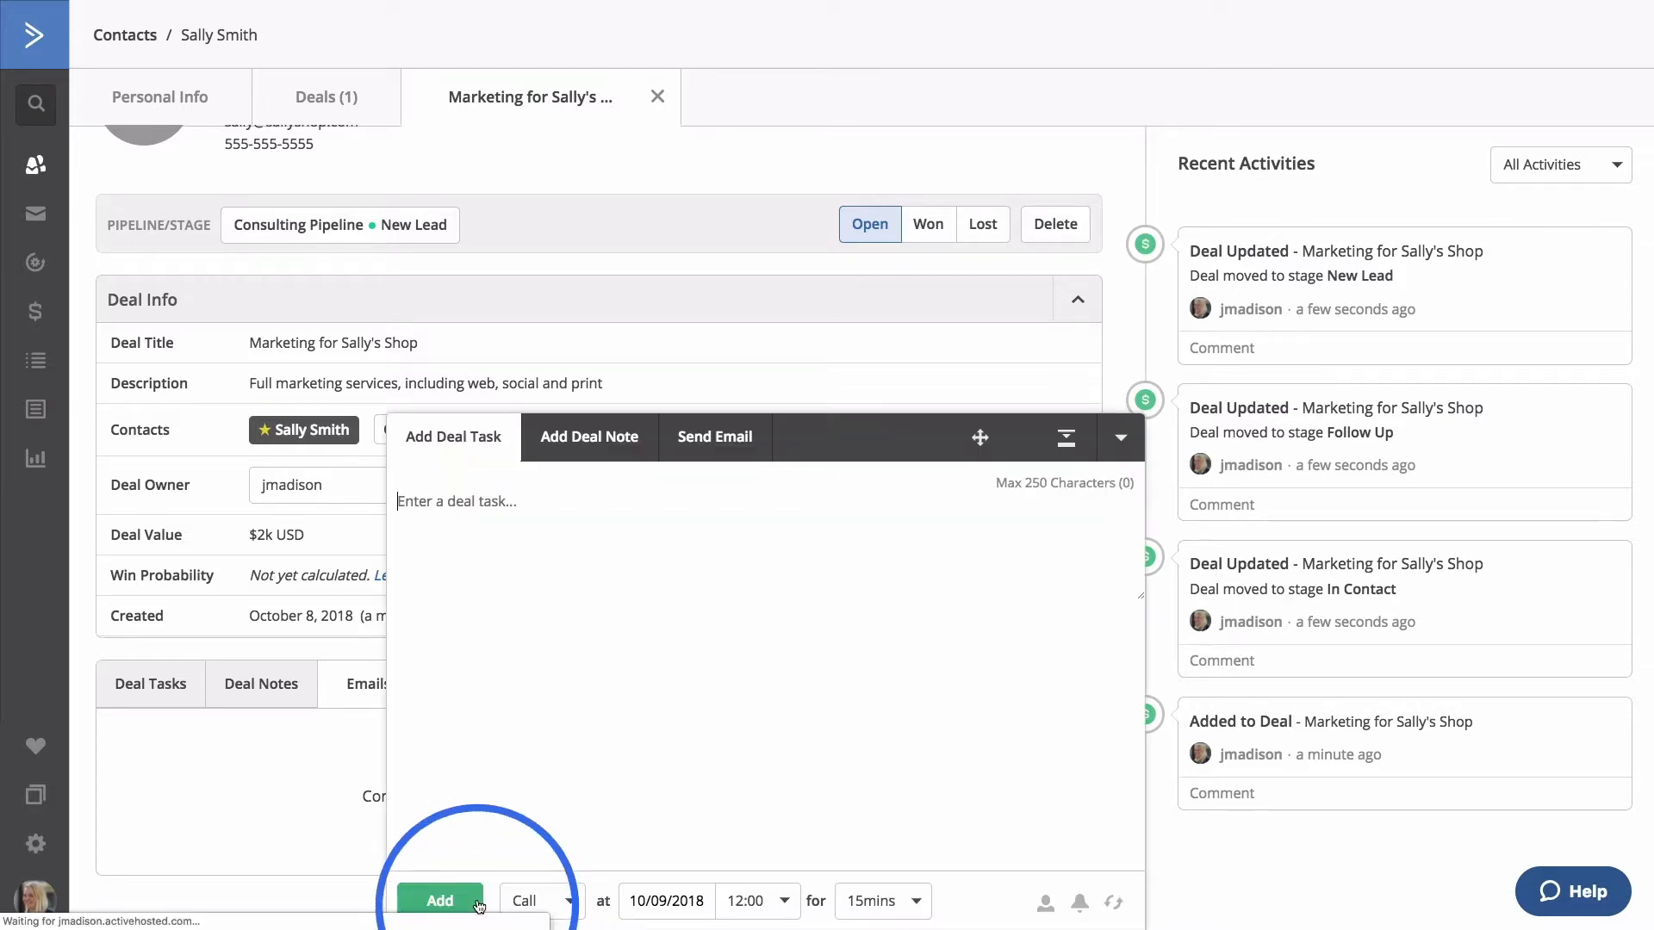
text(A)
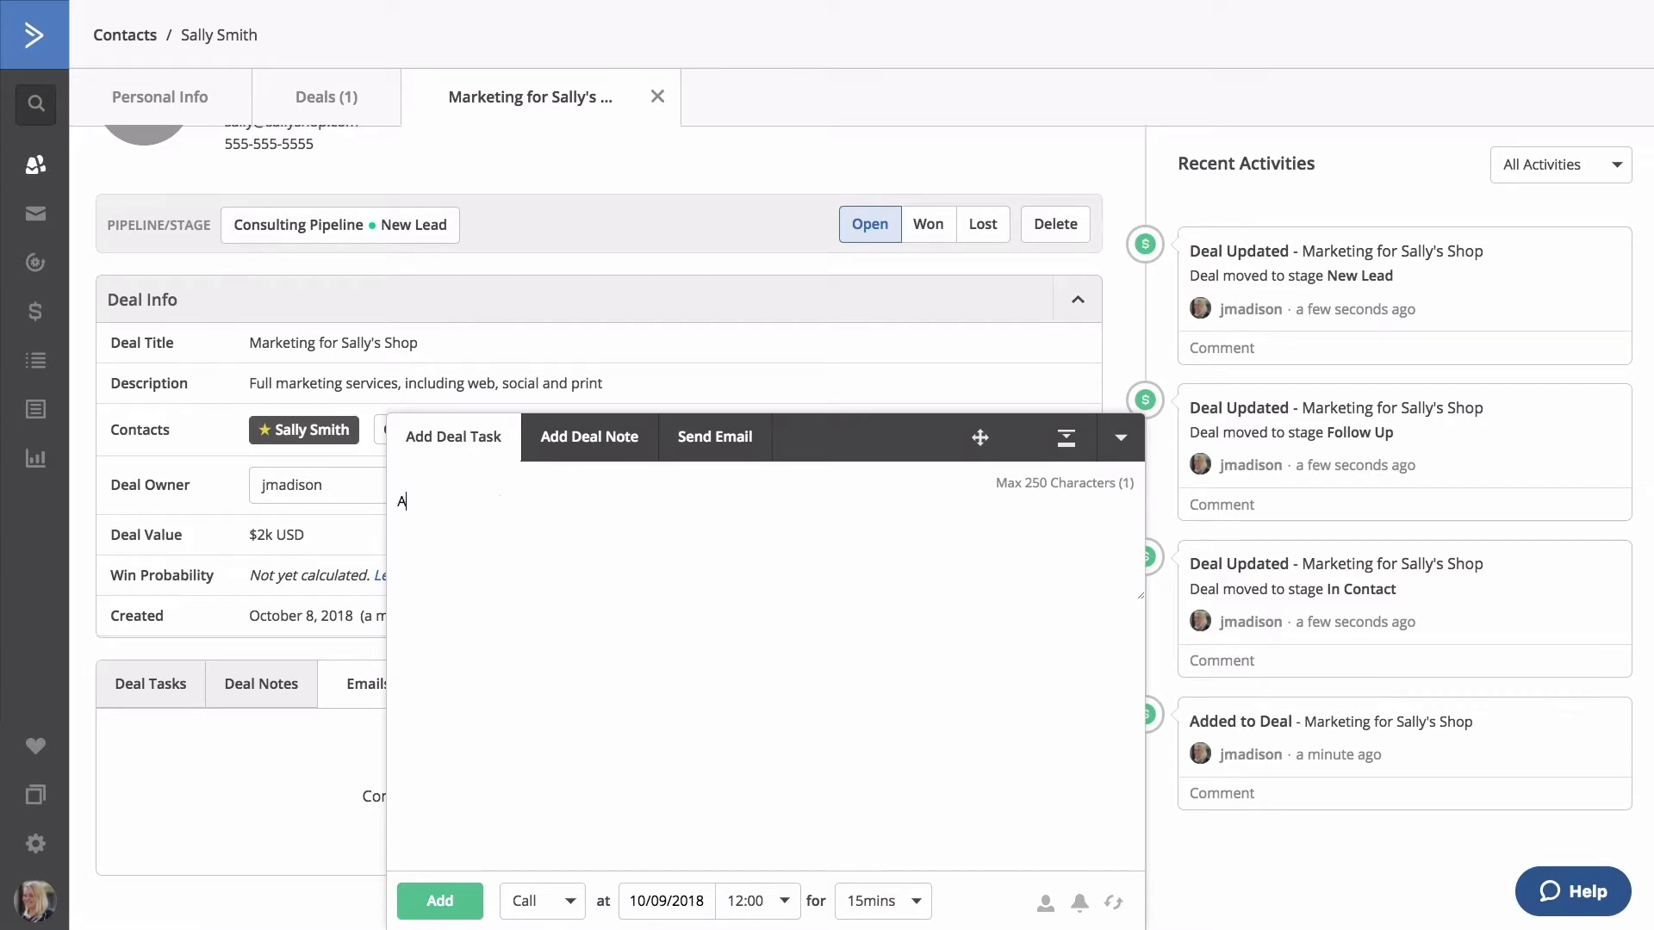
text(sk Sally if she's a)
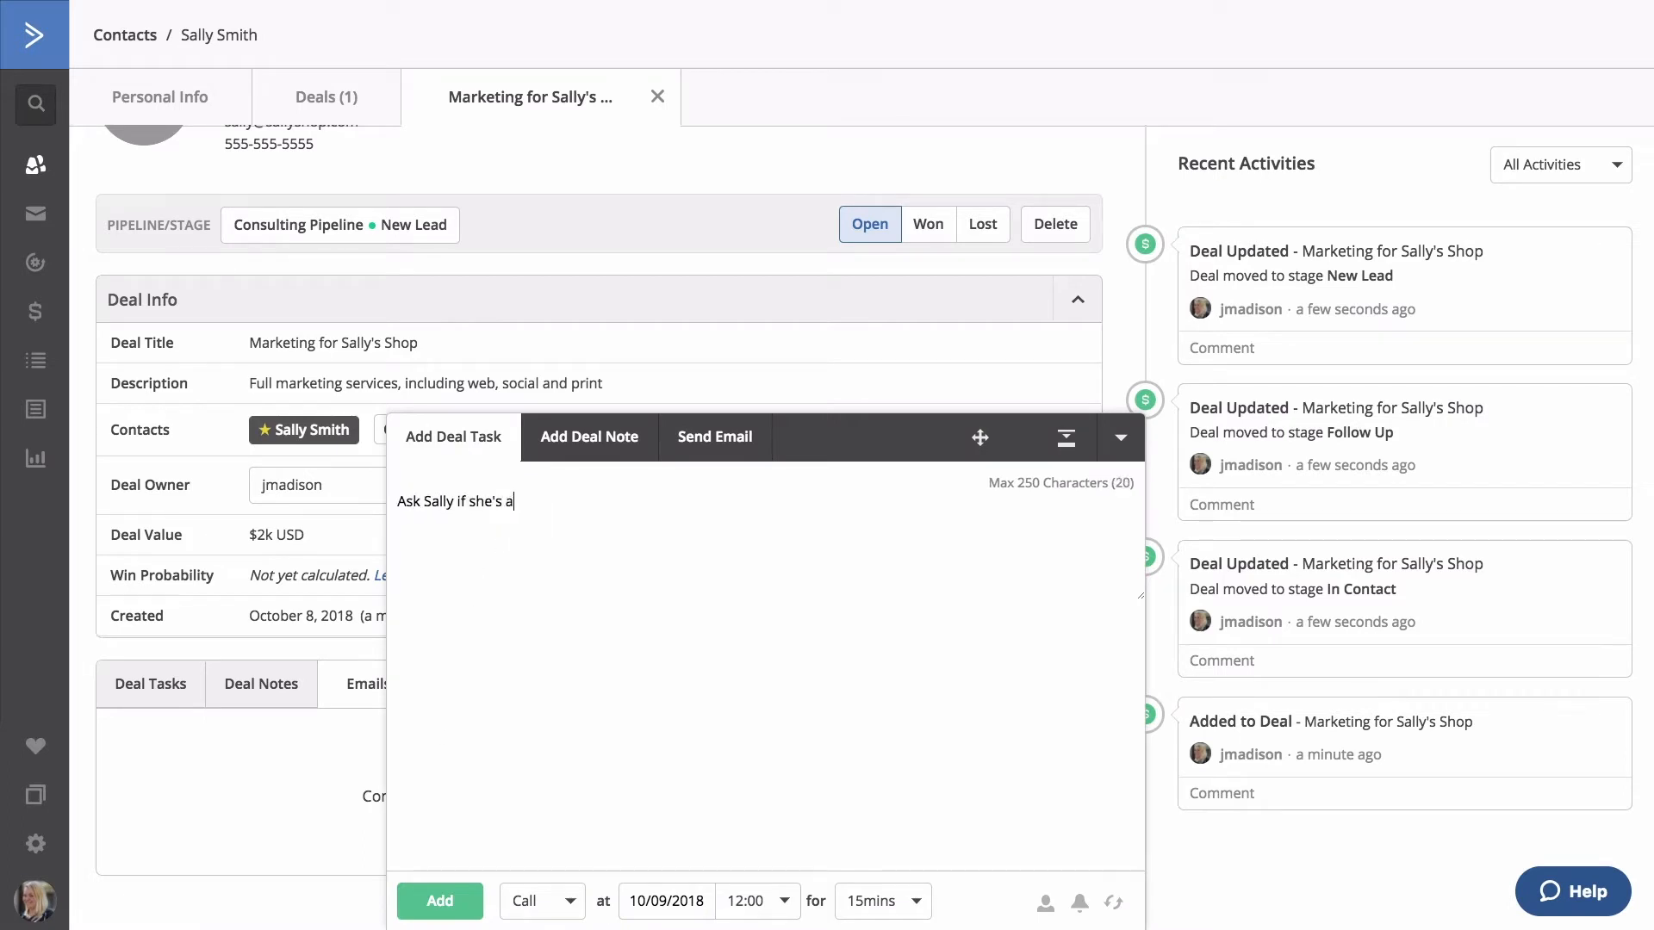
text(ttending event!)
click(560, 898)
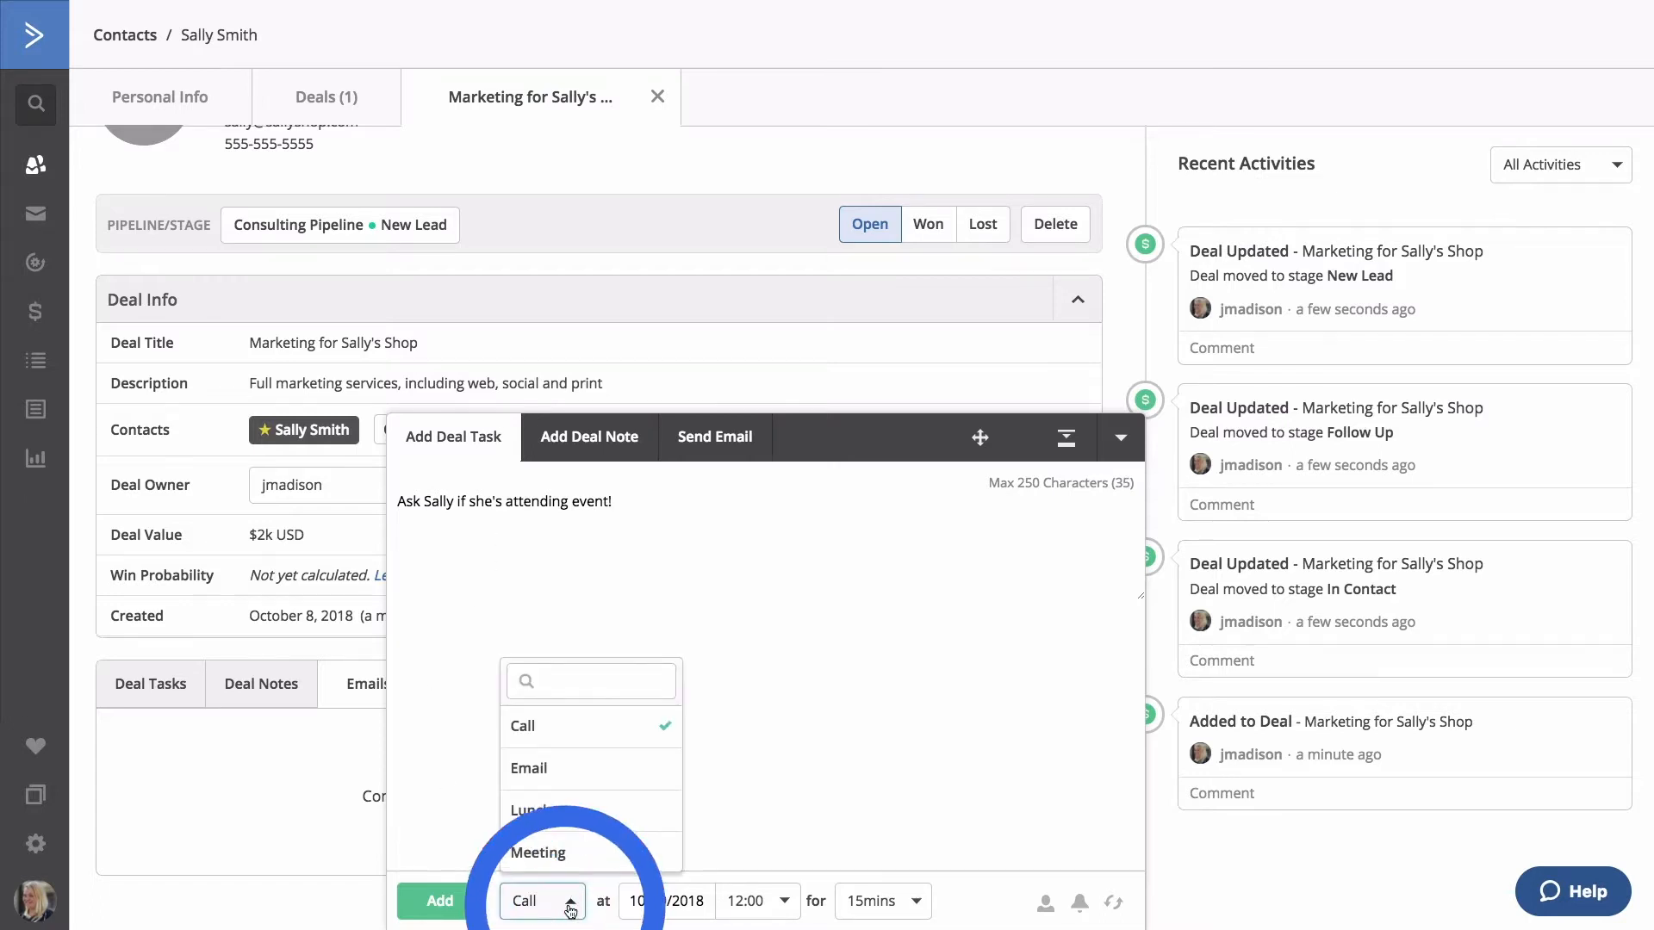
click(564, 902)
Schedule the call task for October 19, 2018 at 11:00.
click(650, 903)
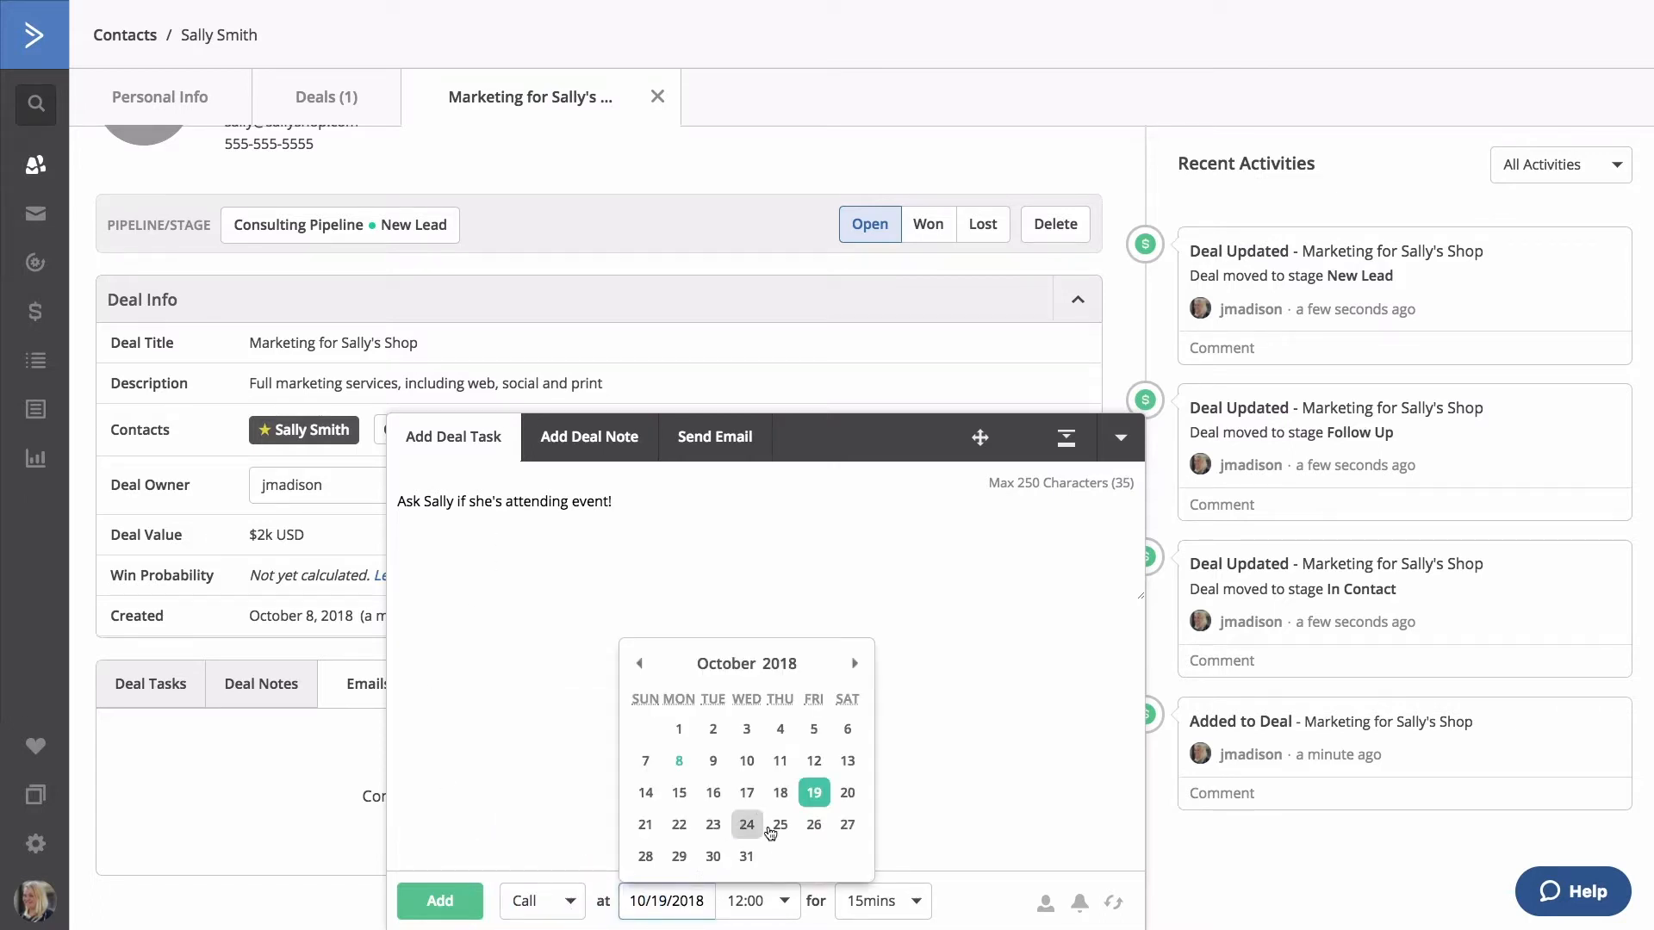
click(809, 796)
click(777, 901)
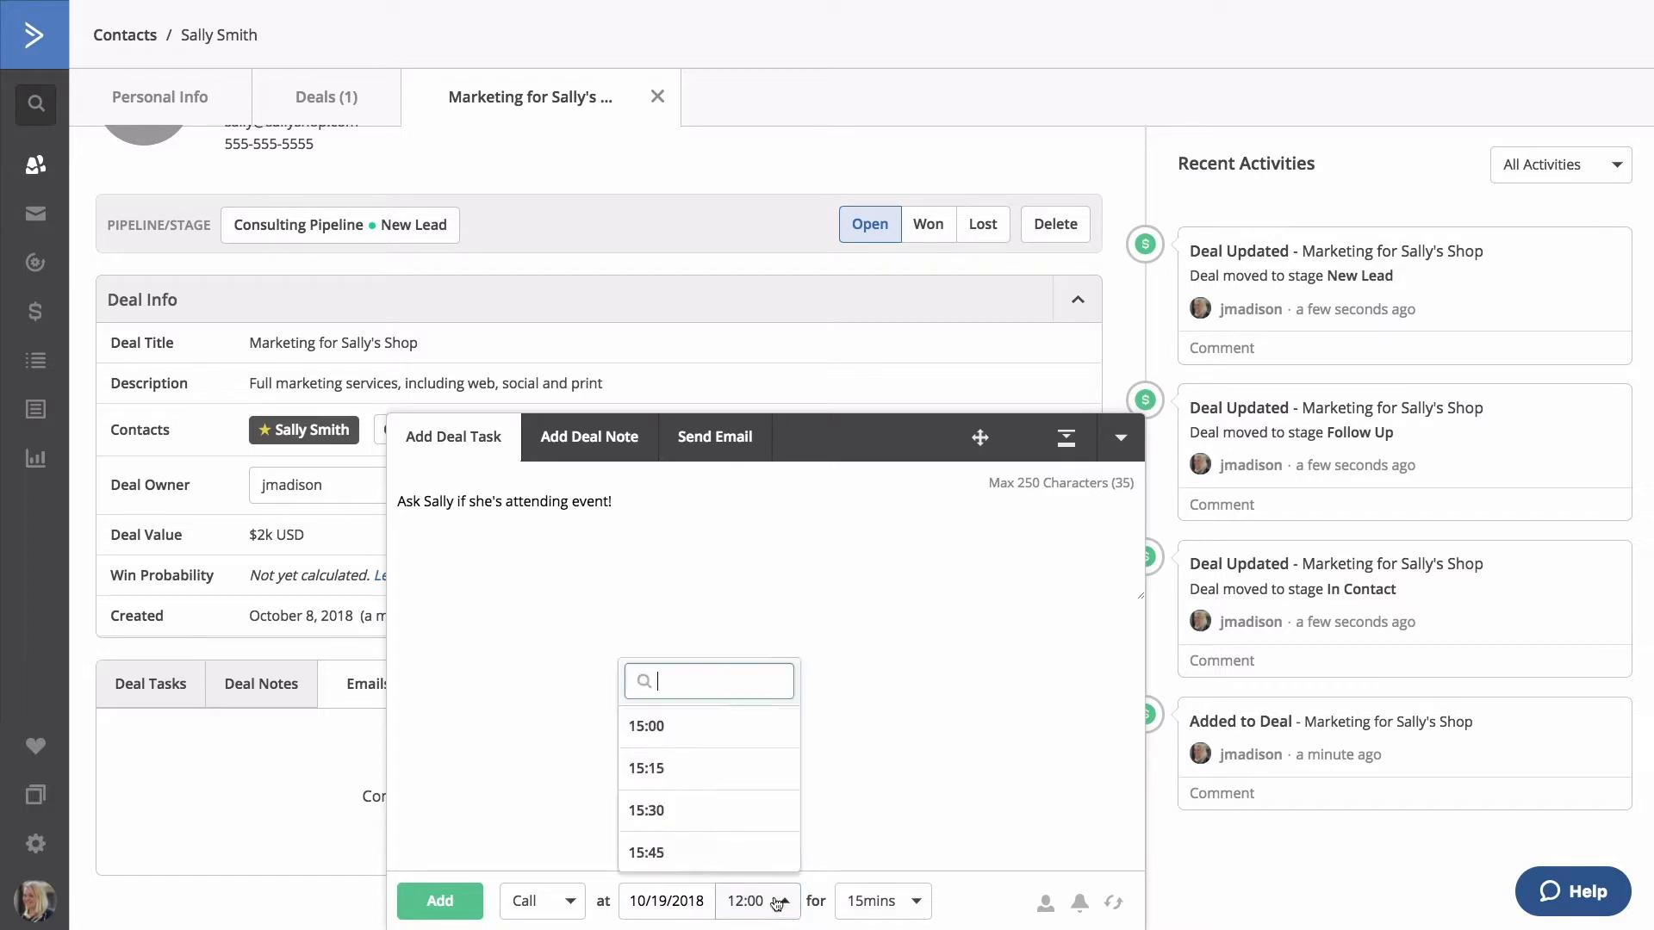
text(11)
click(699, 737)
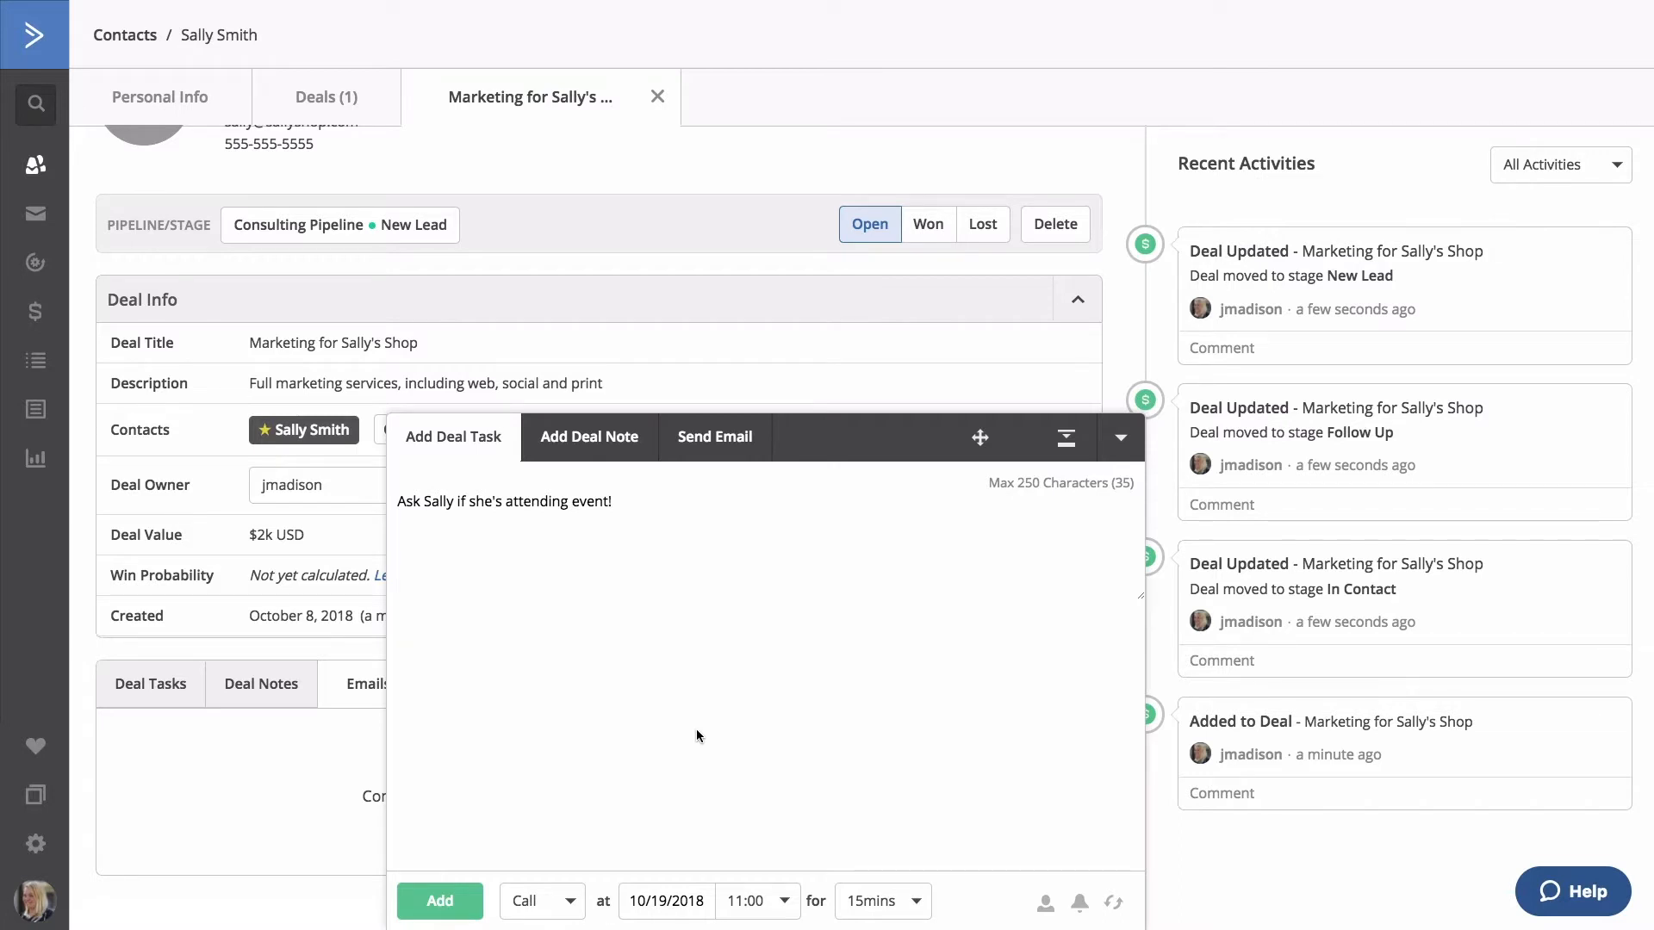
Assign the call task to another team member.
click(1045, 902)
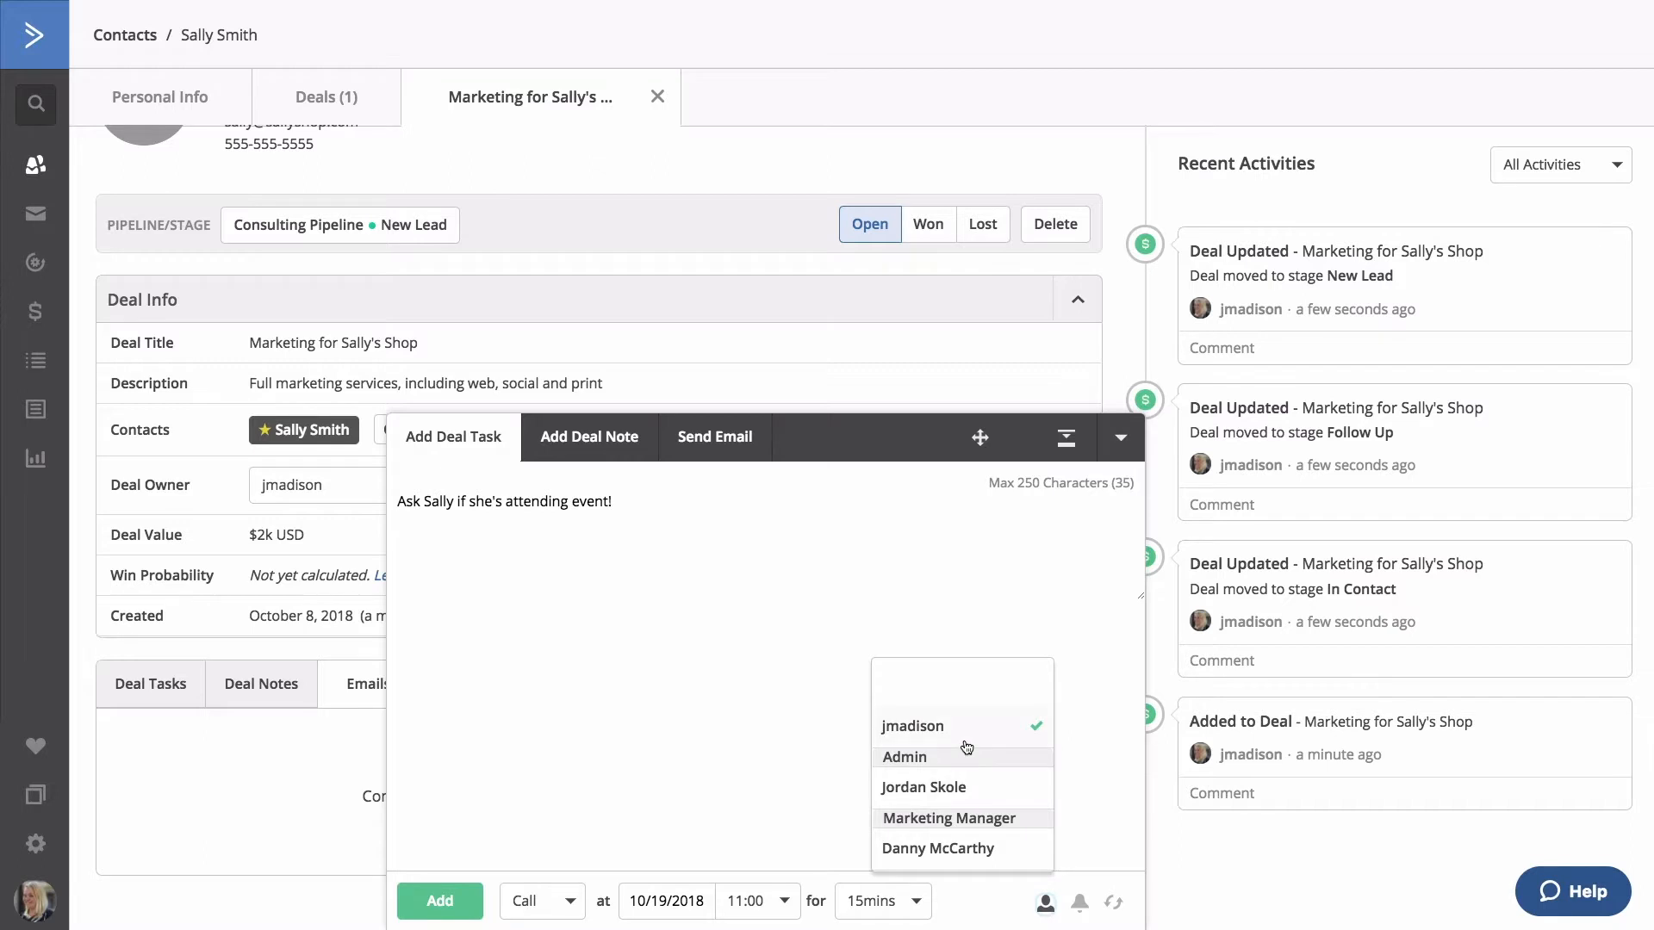
scroll(966, 749, down, 3)
scroll(967, 748, up, 3)
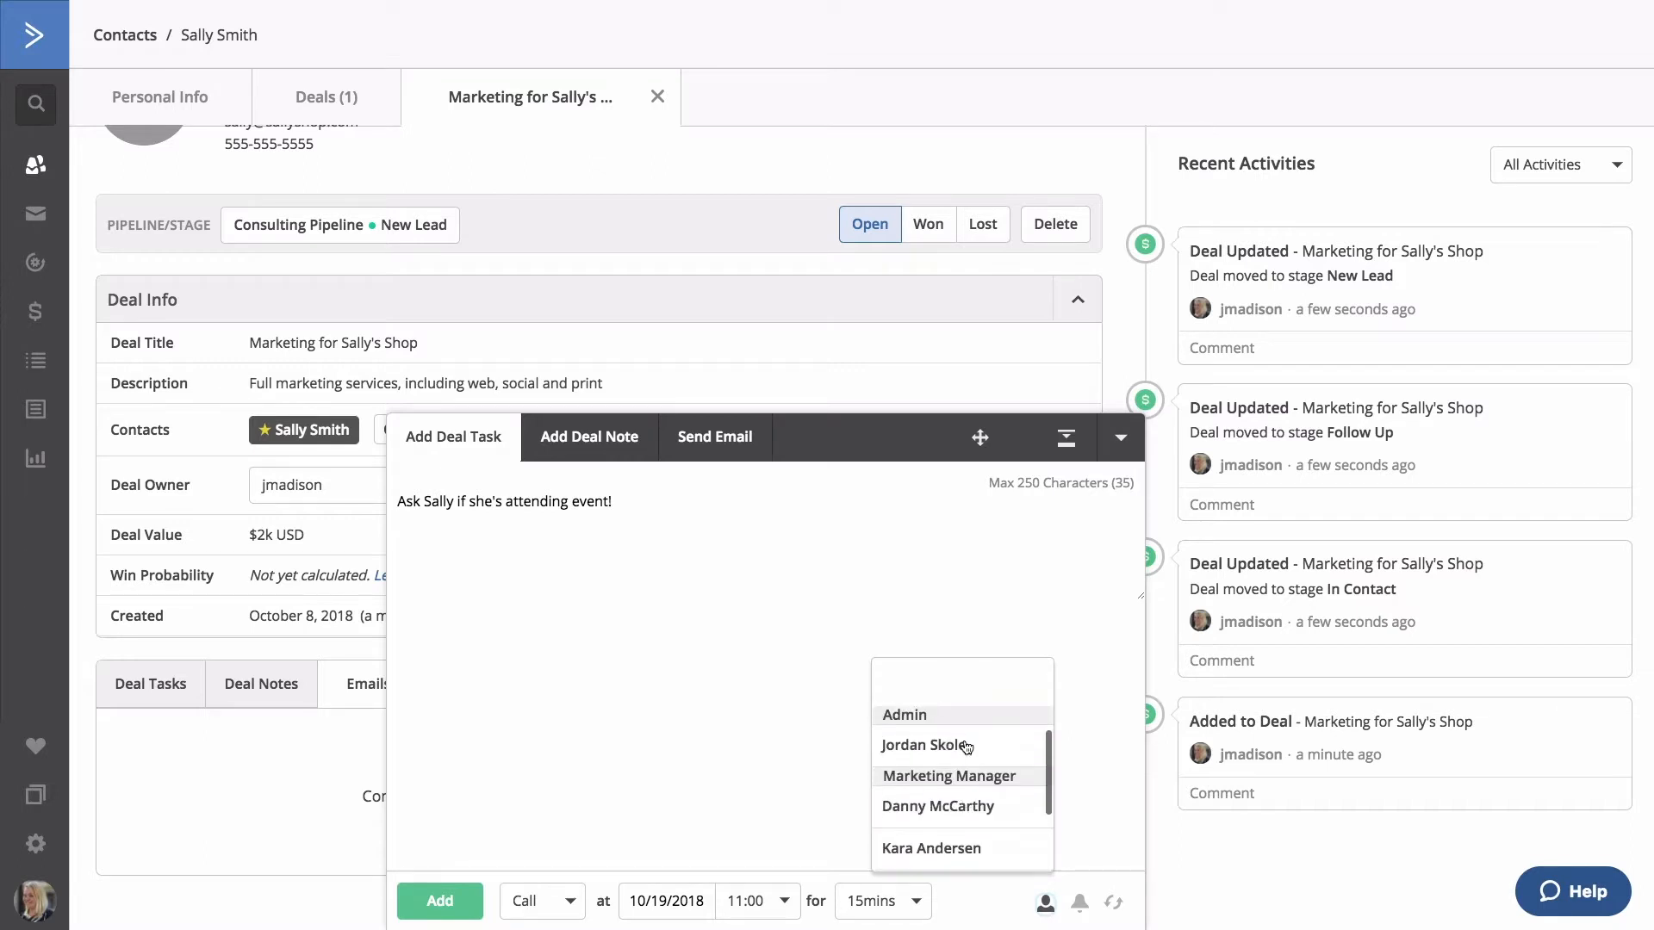
click(966, 807)
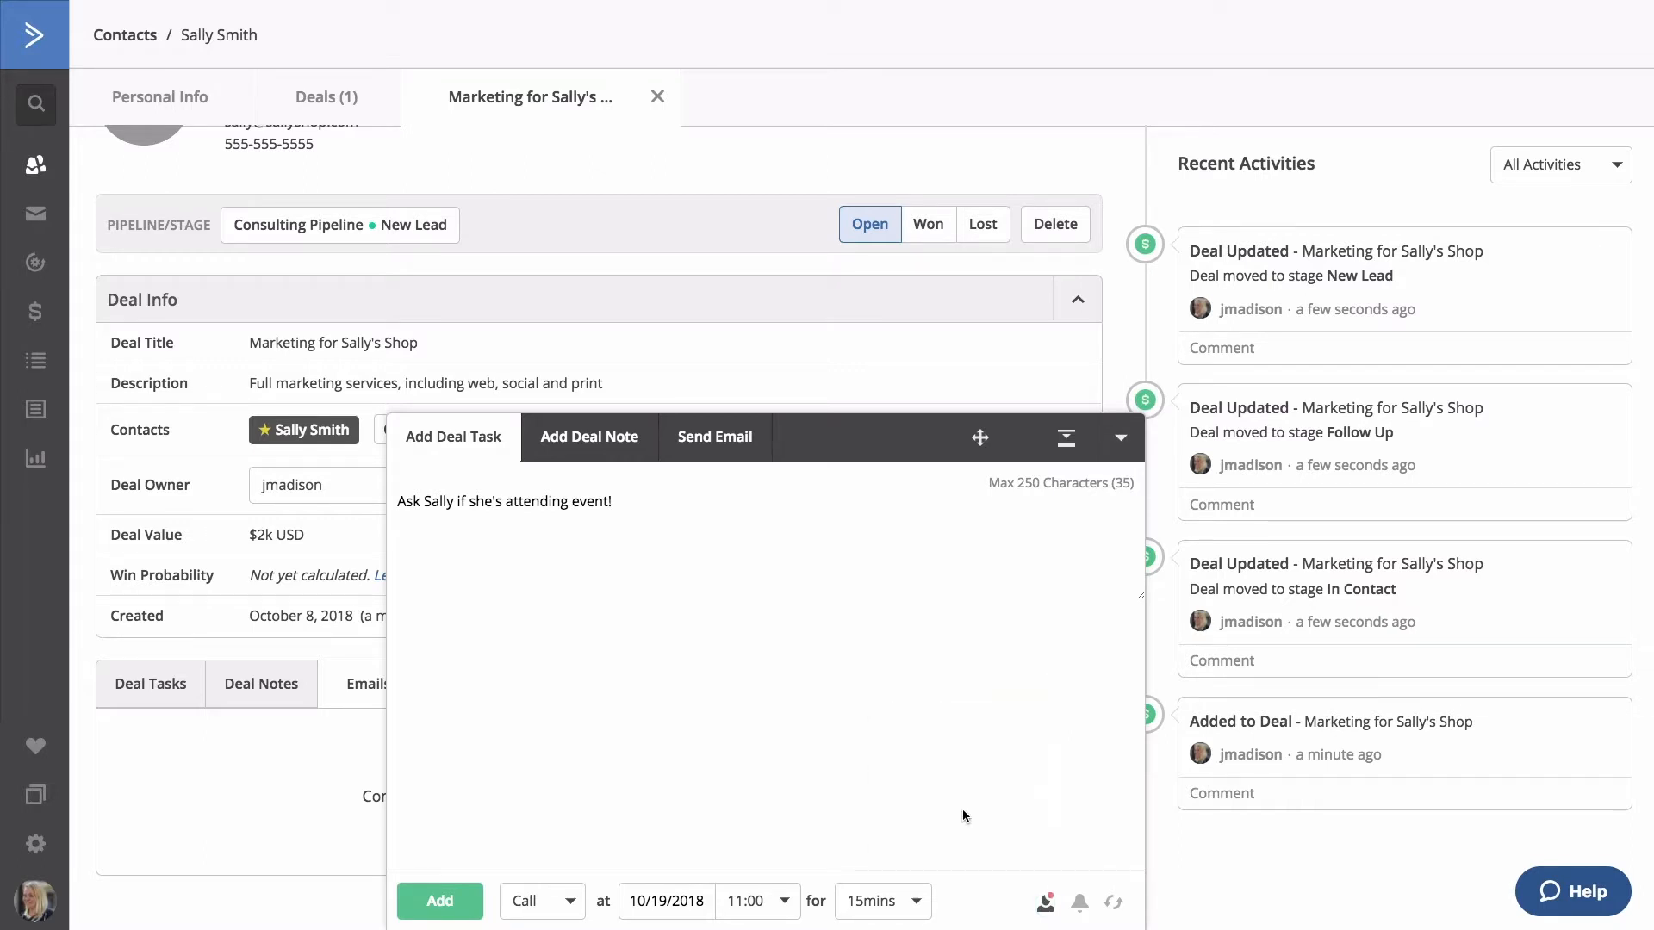
Add and save an email alert 15 minutes before the call task is due.
click(1080, 904)
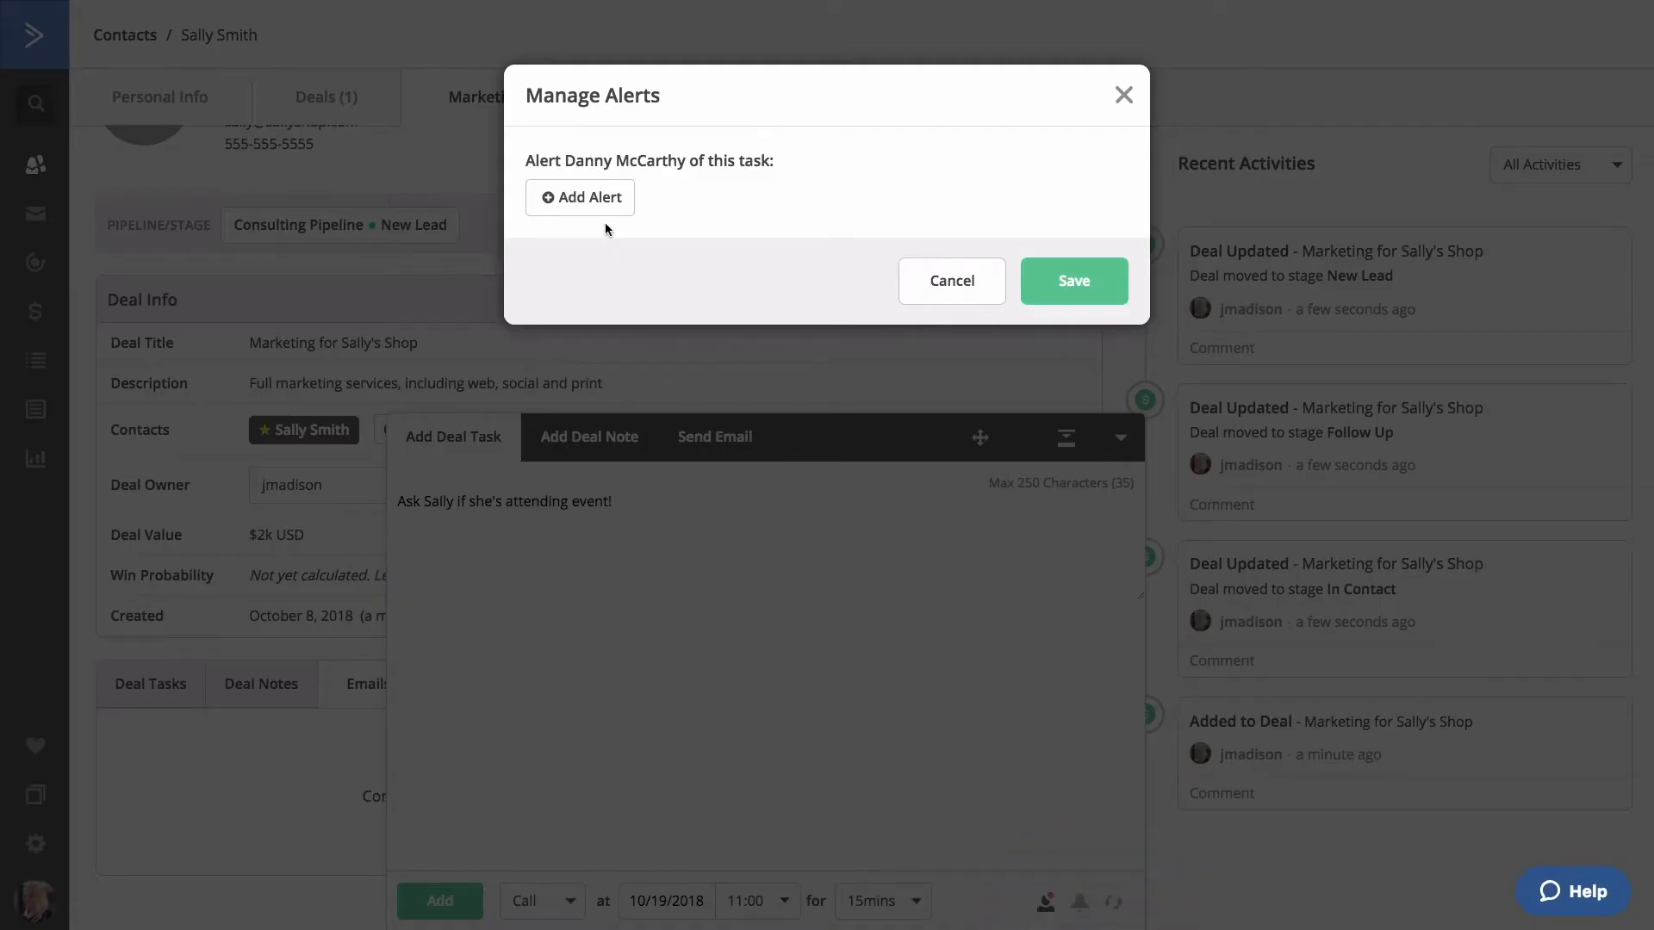
click(602, 196)
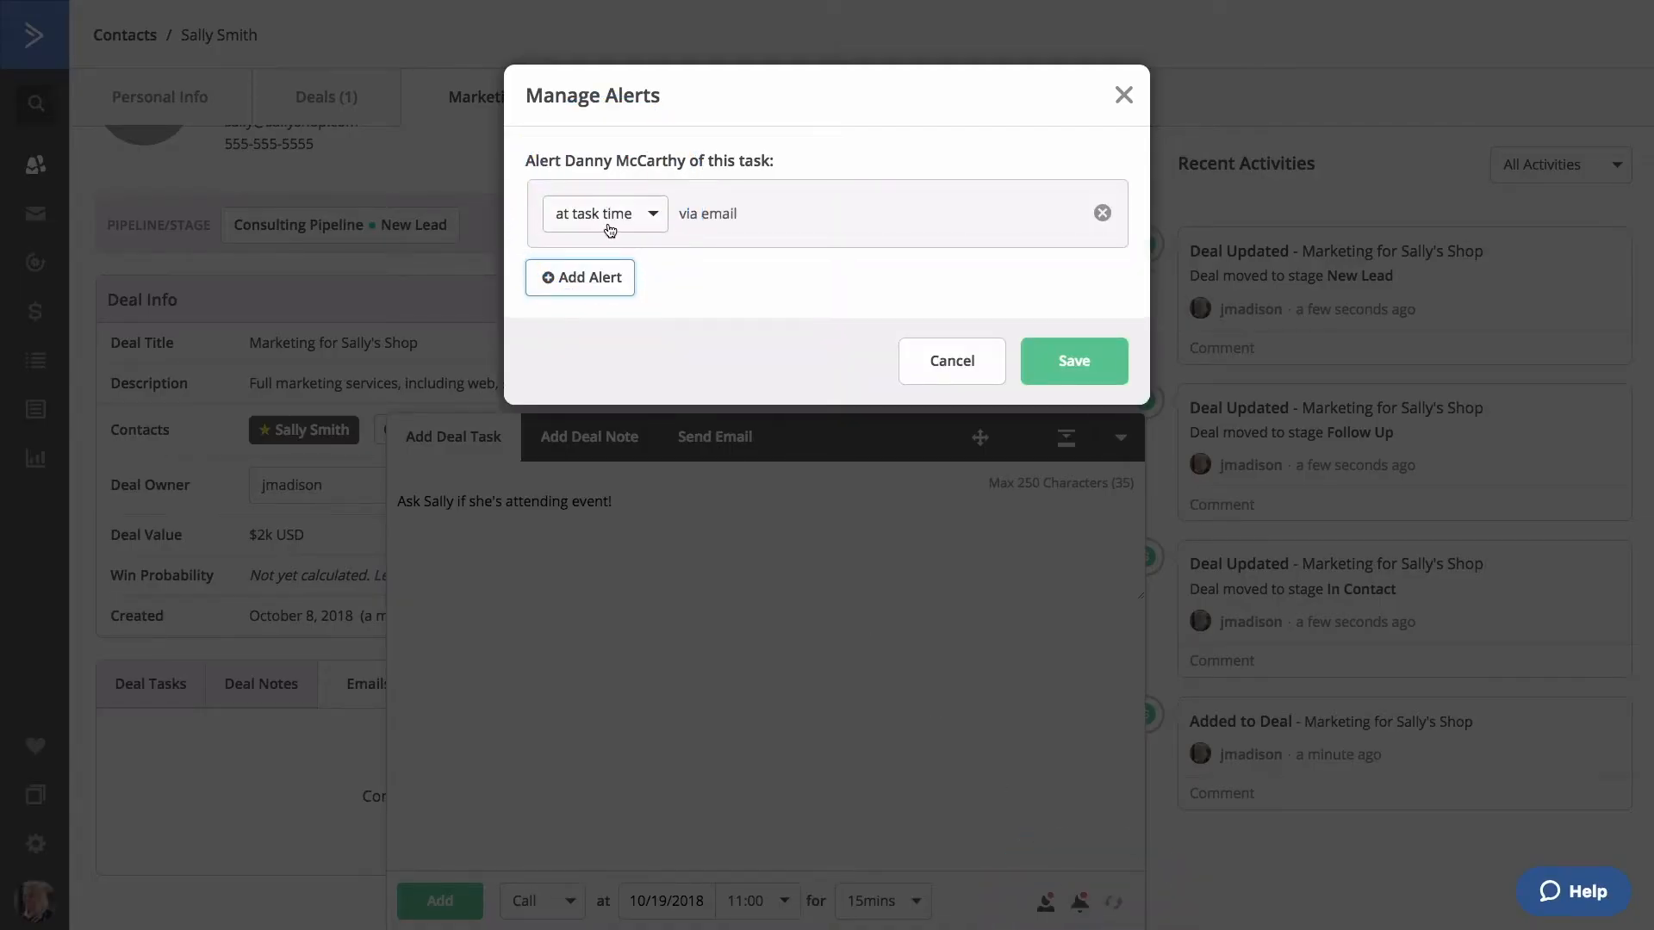
click(626, 218)
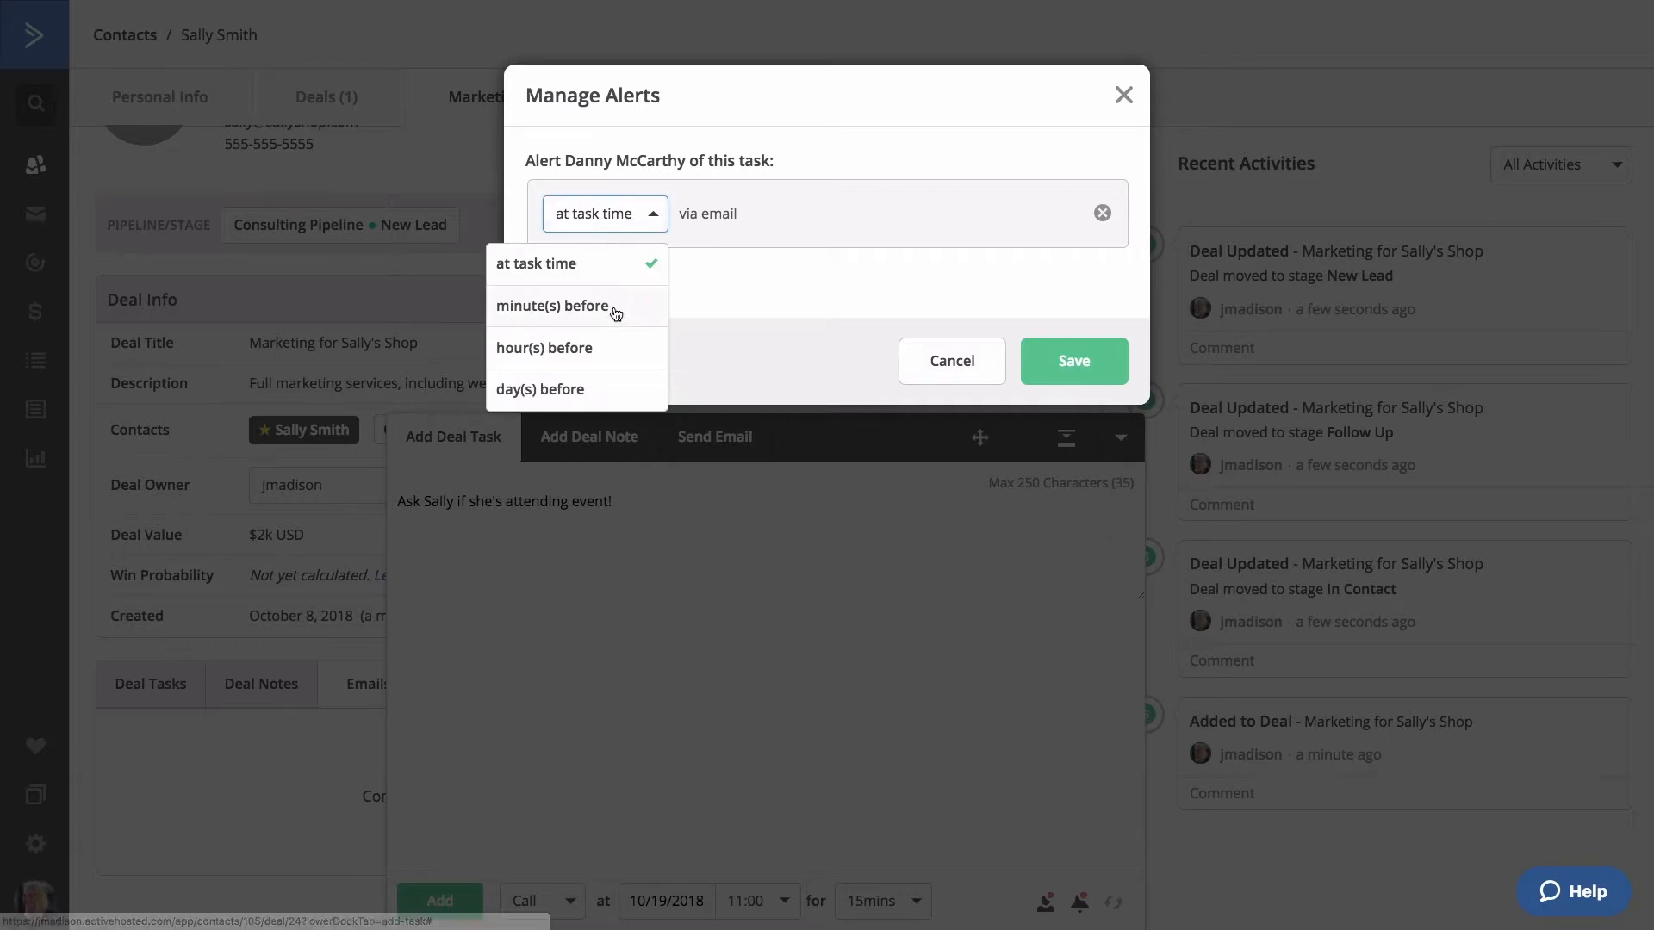
click(616, 311)
click(620, 216)
key(BackSpace)
text(15)
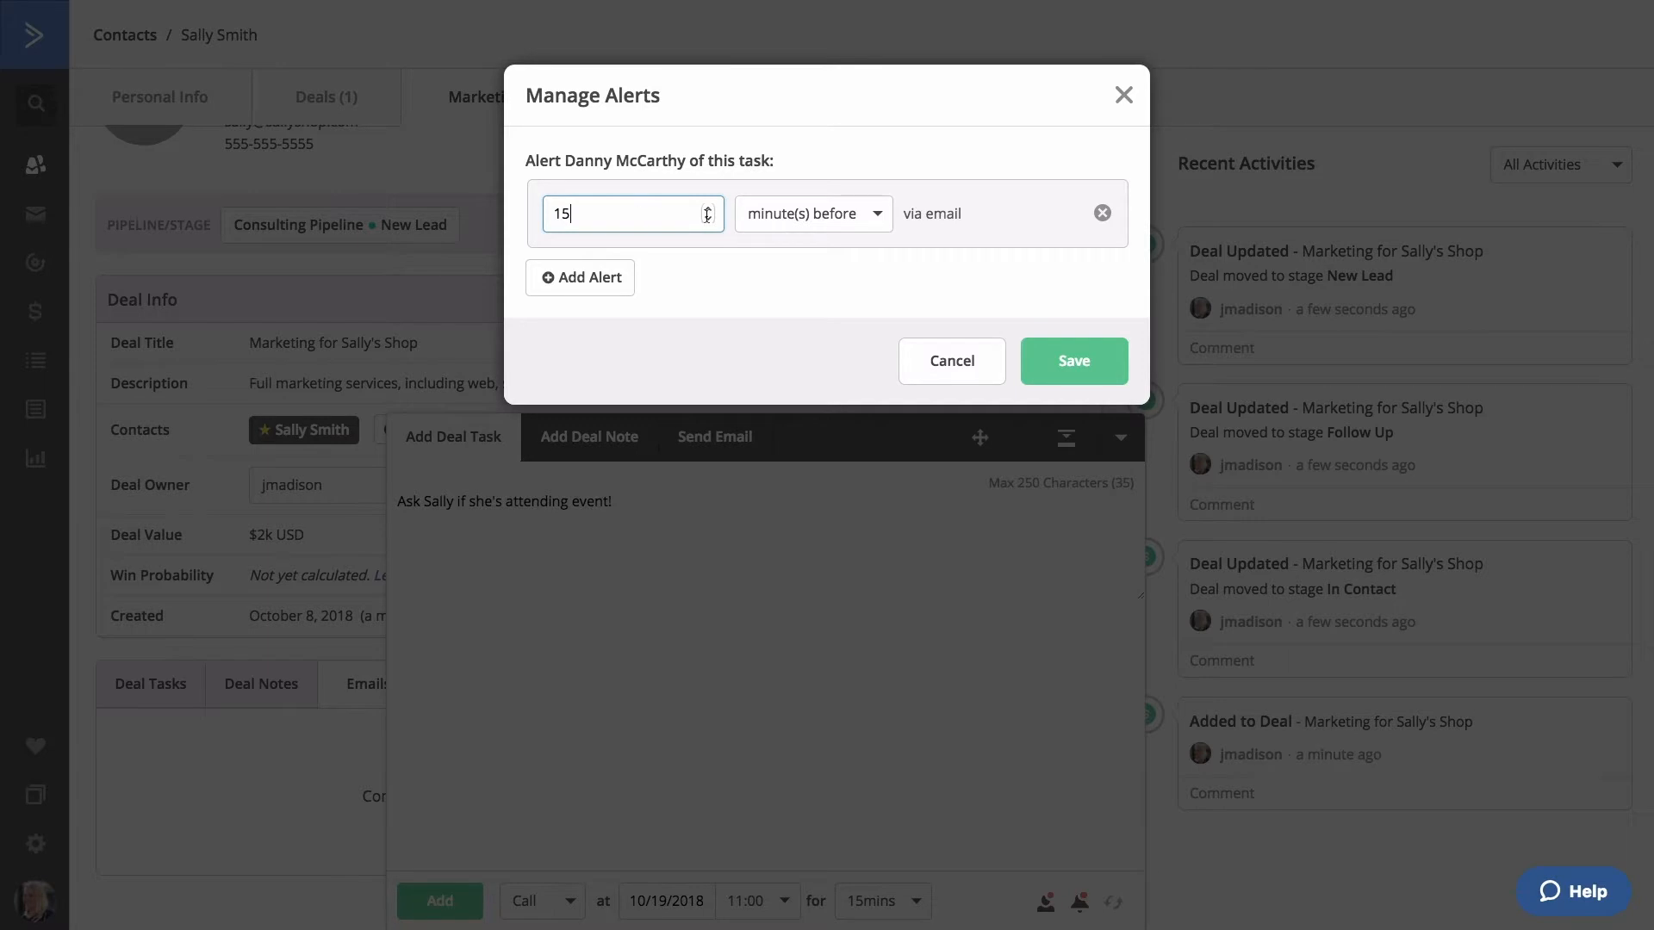
click(1050, 364)
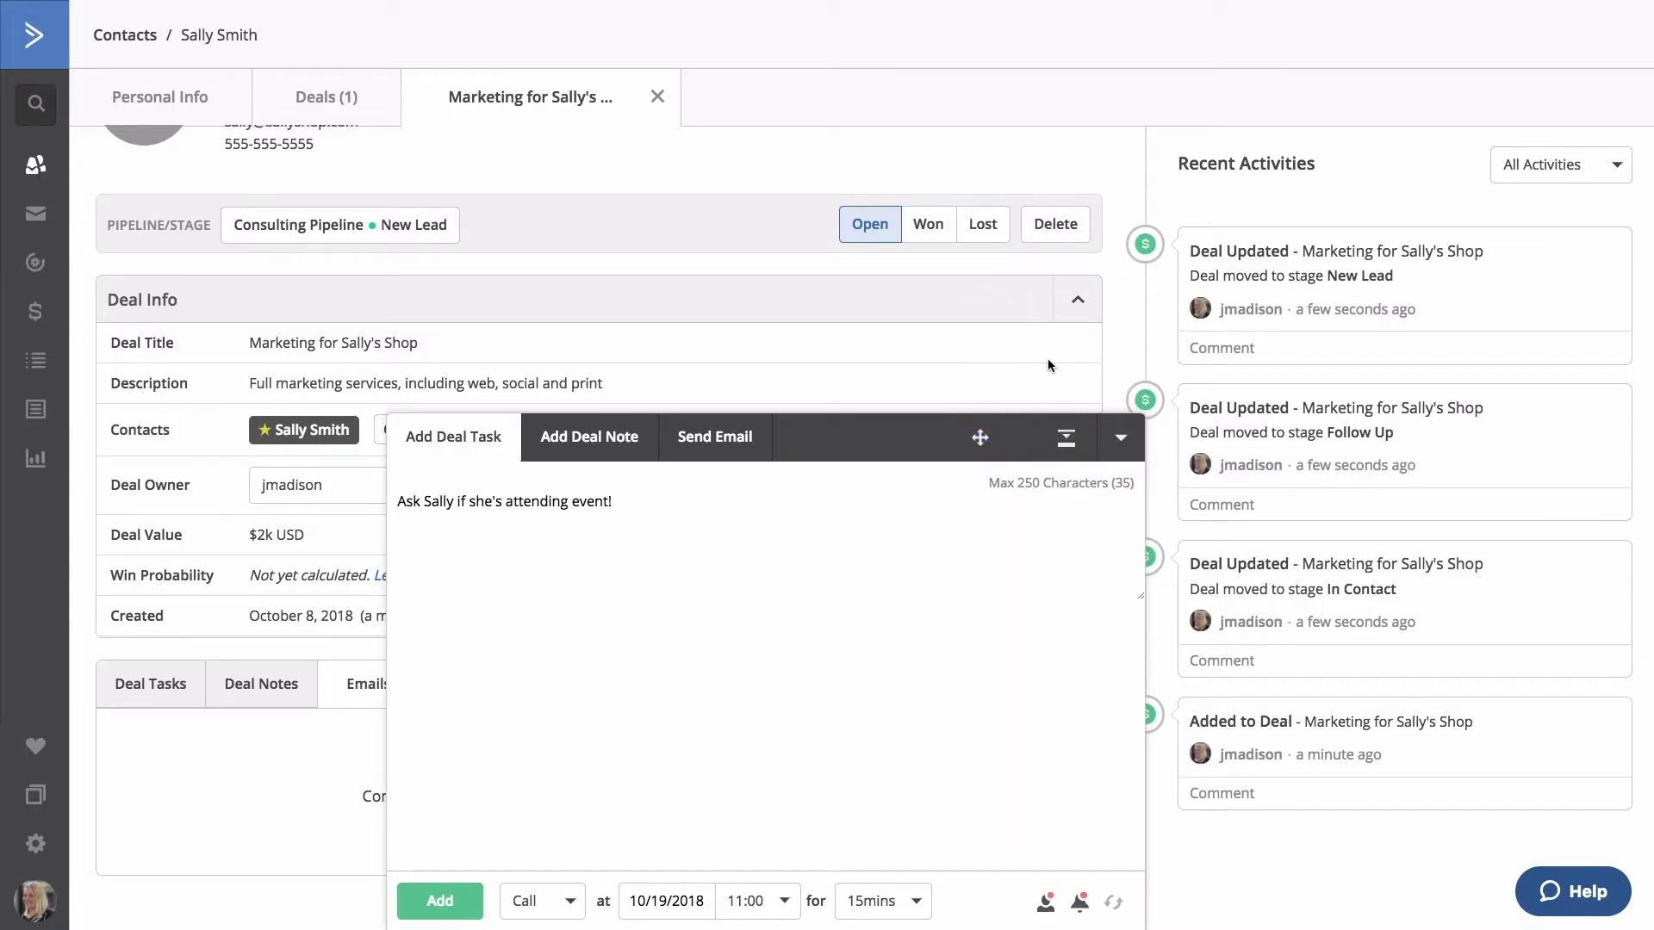
Dismiss the automation options and add the call task to the deal.
click(1118, 903)
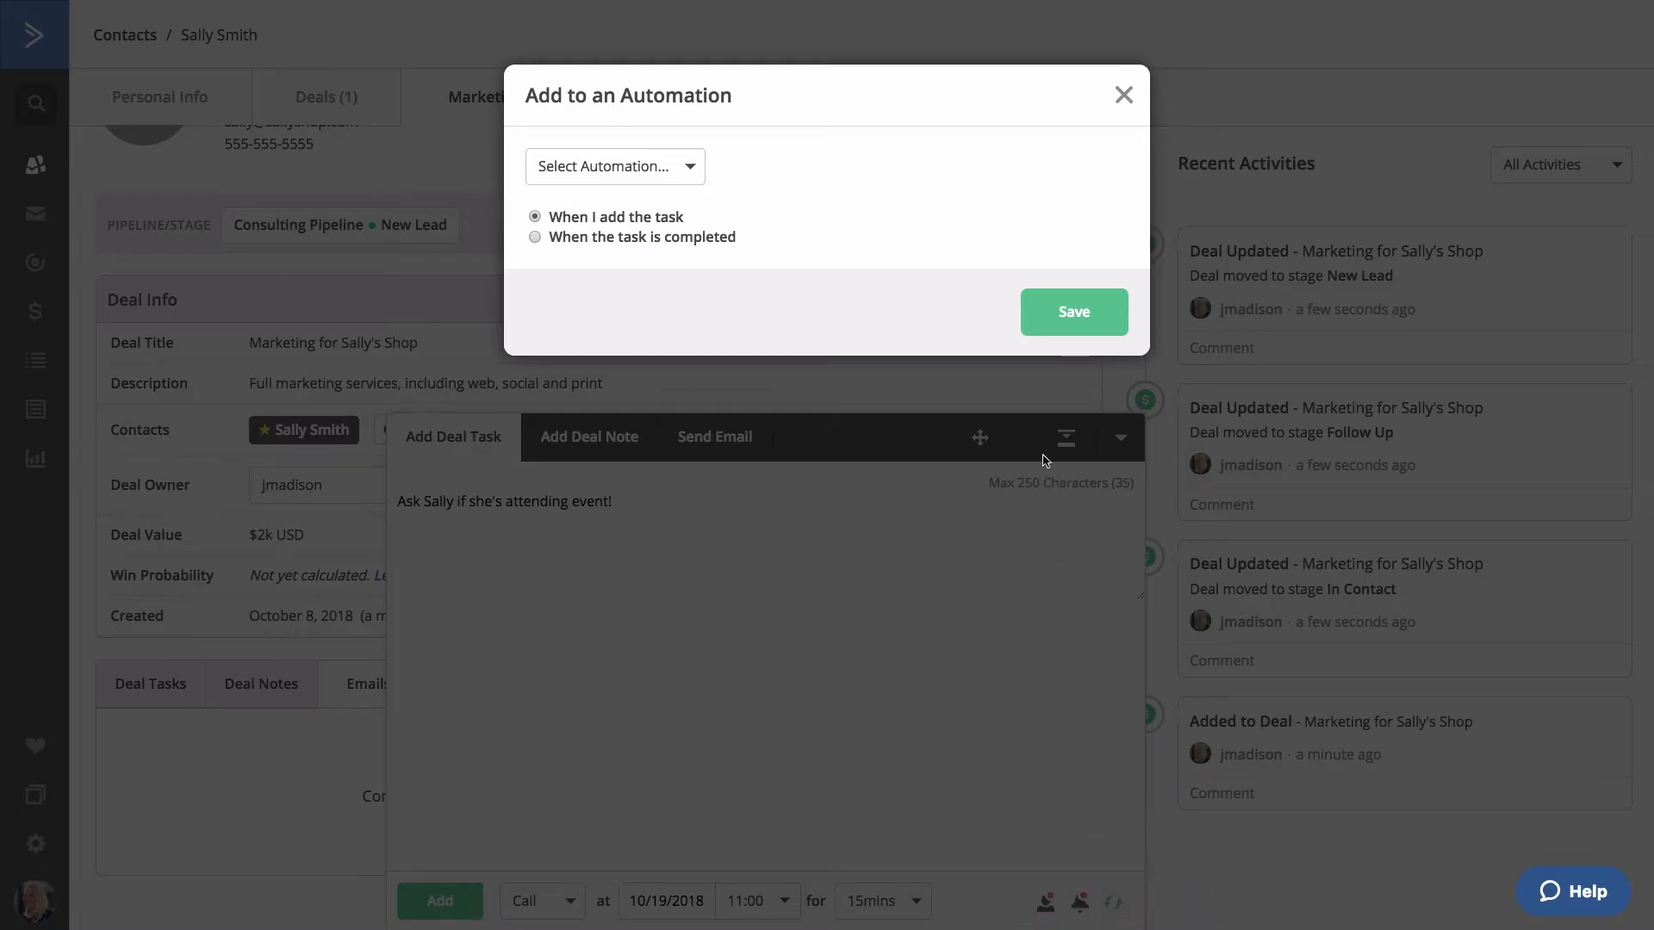
click(1124, 96)
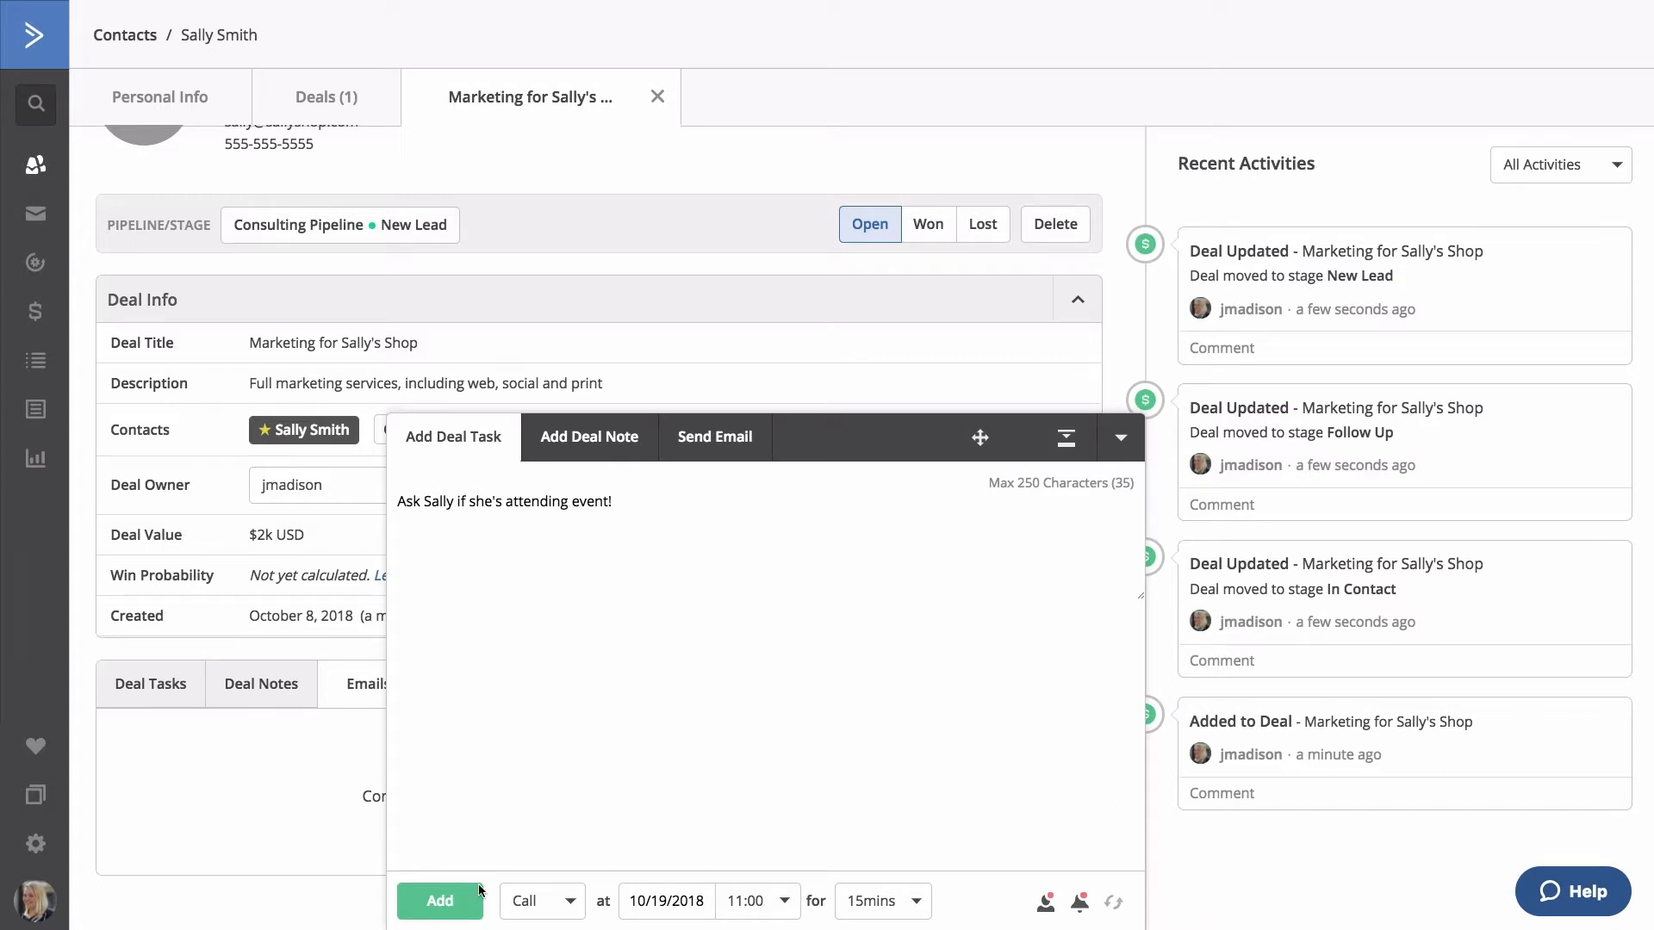
click(446, 905)
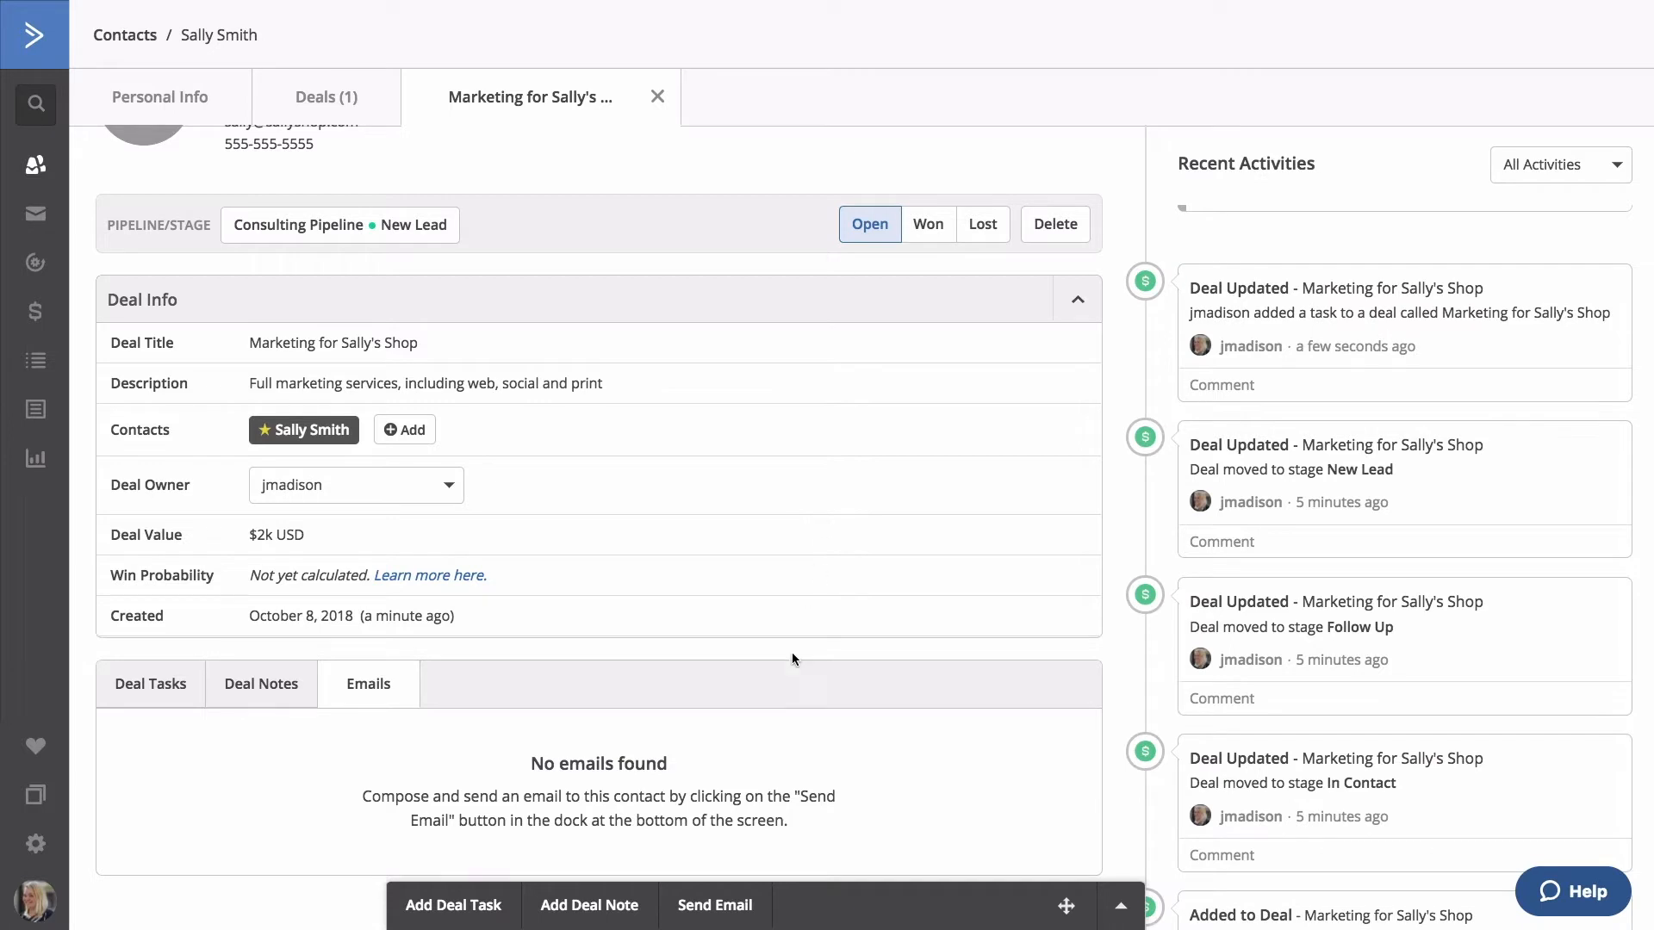
Add a deal note saying the contact heard about the services from her sister, who owns the pet store.
click(603, 909)
text(Sally heard about our services from her sister, who owns the pet store.)
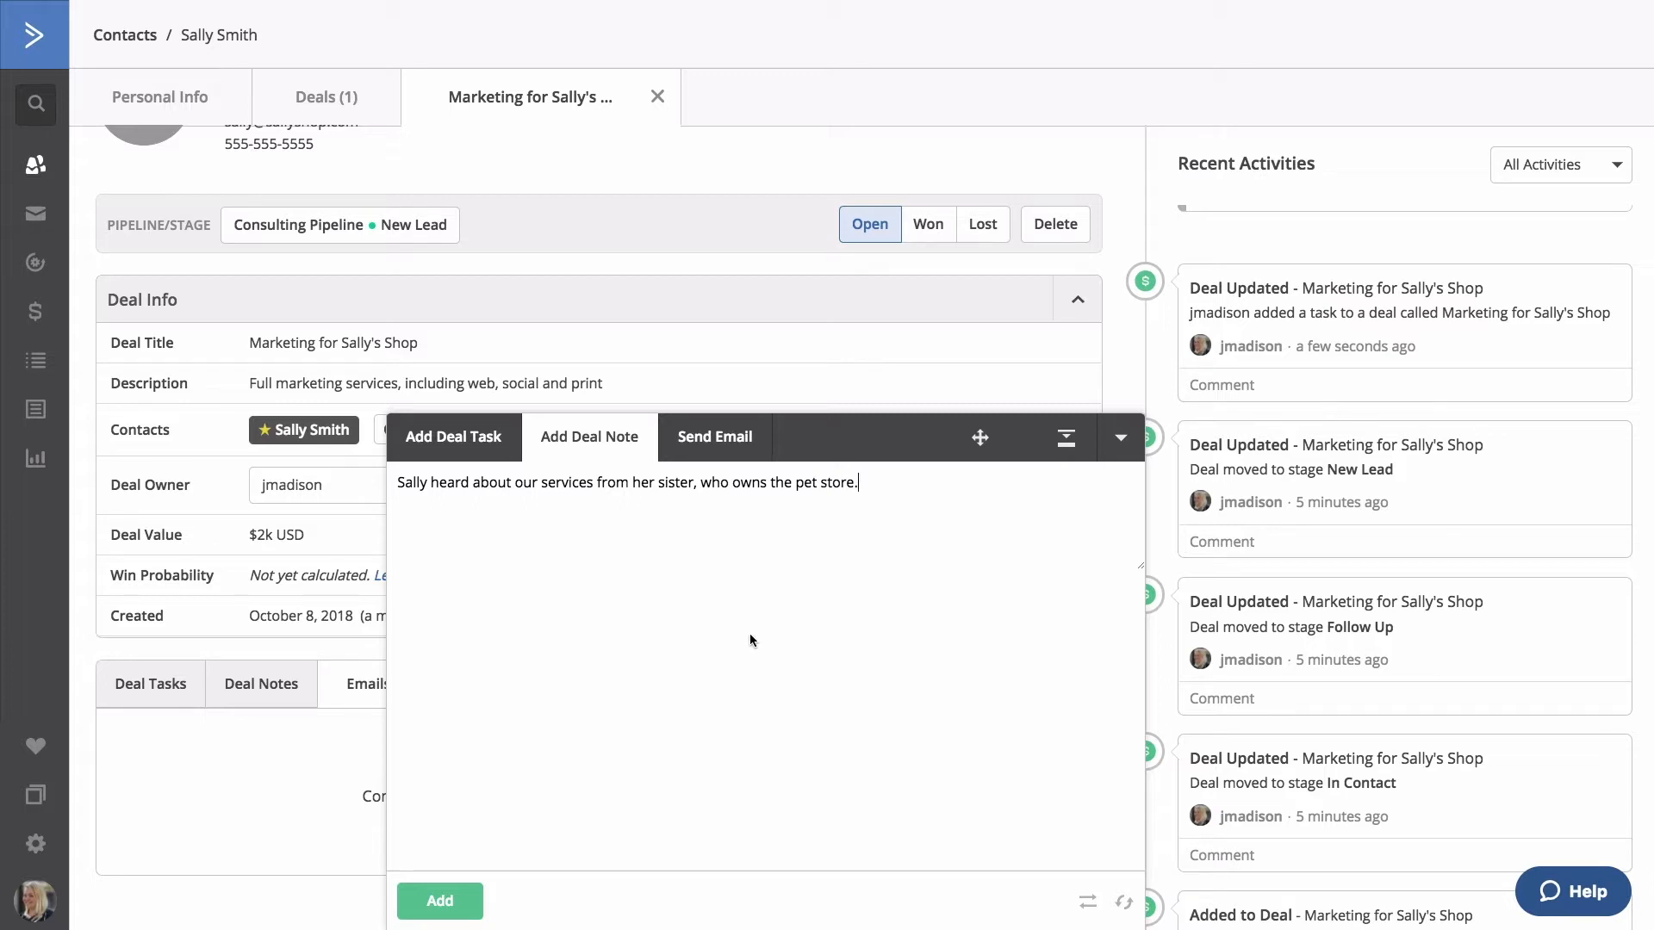
click(1089, 902)
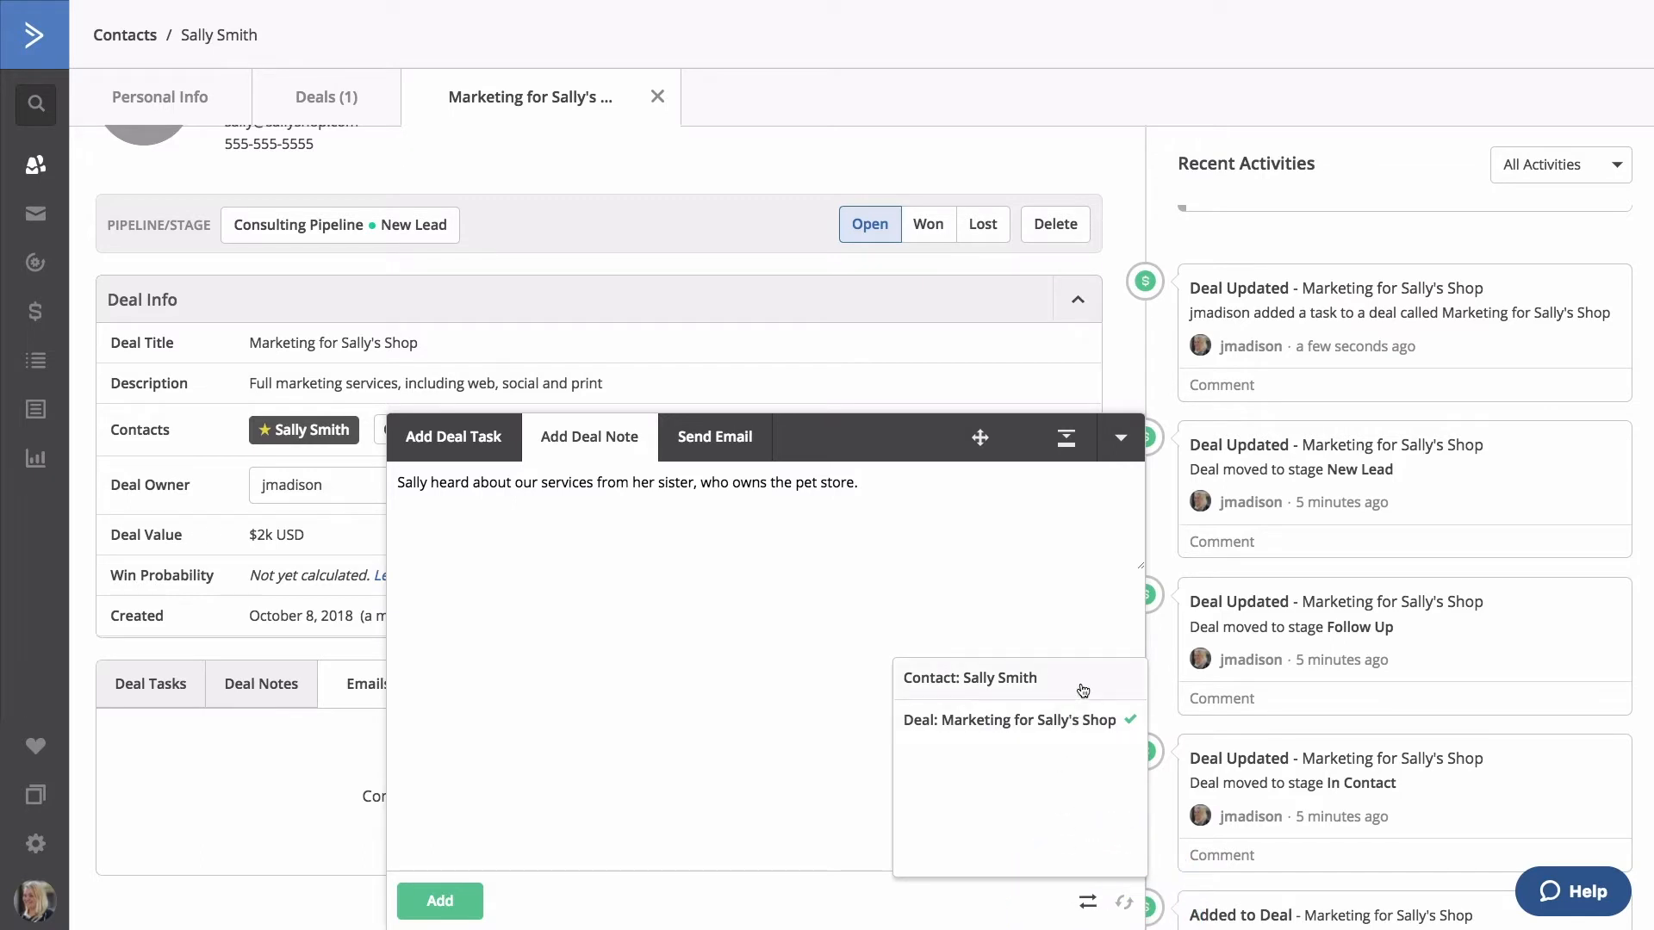
click(1078, 722)
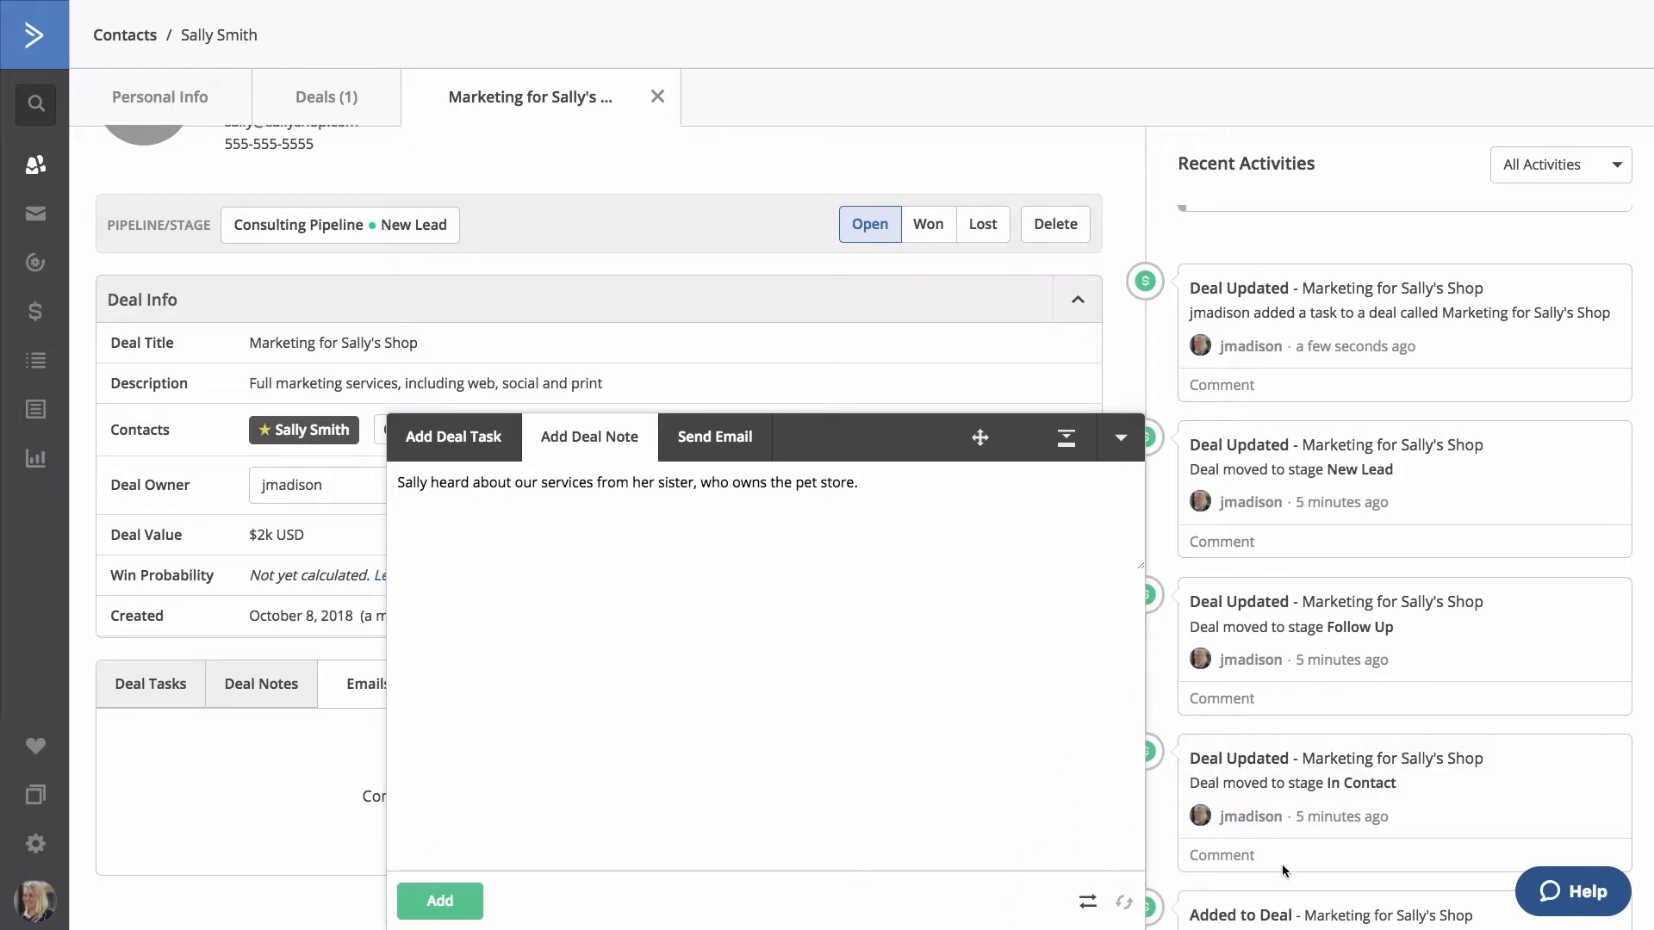
click(1124, 902)
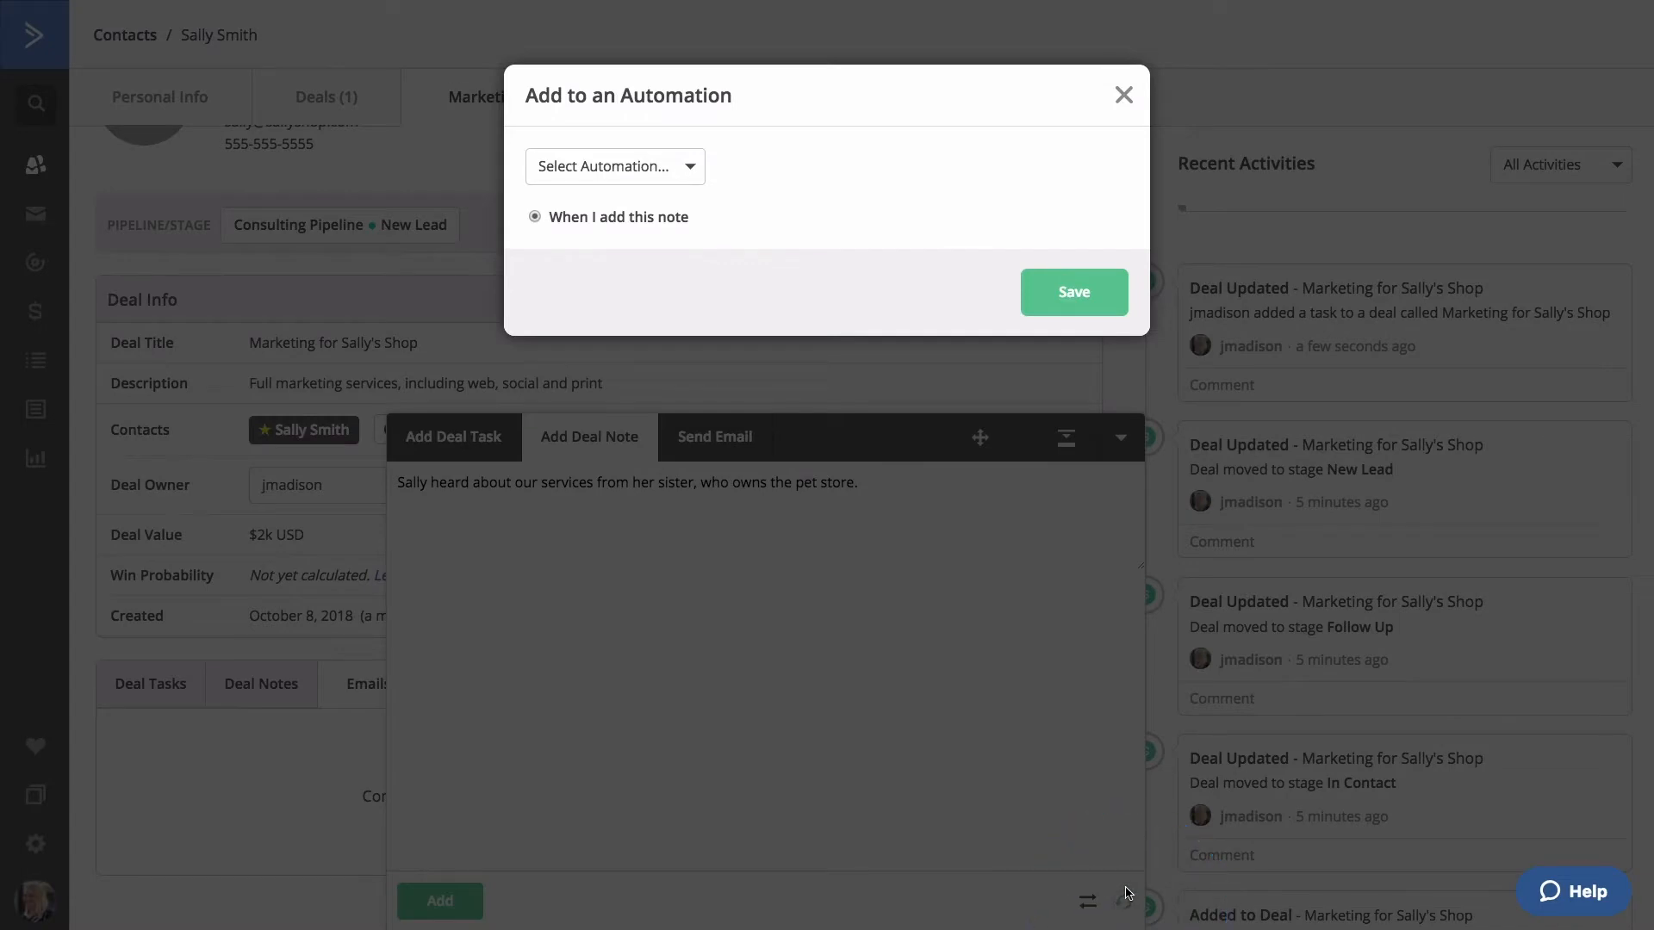
click(693, 171)
click(695, 170)
click(1122, 101)
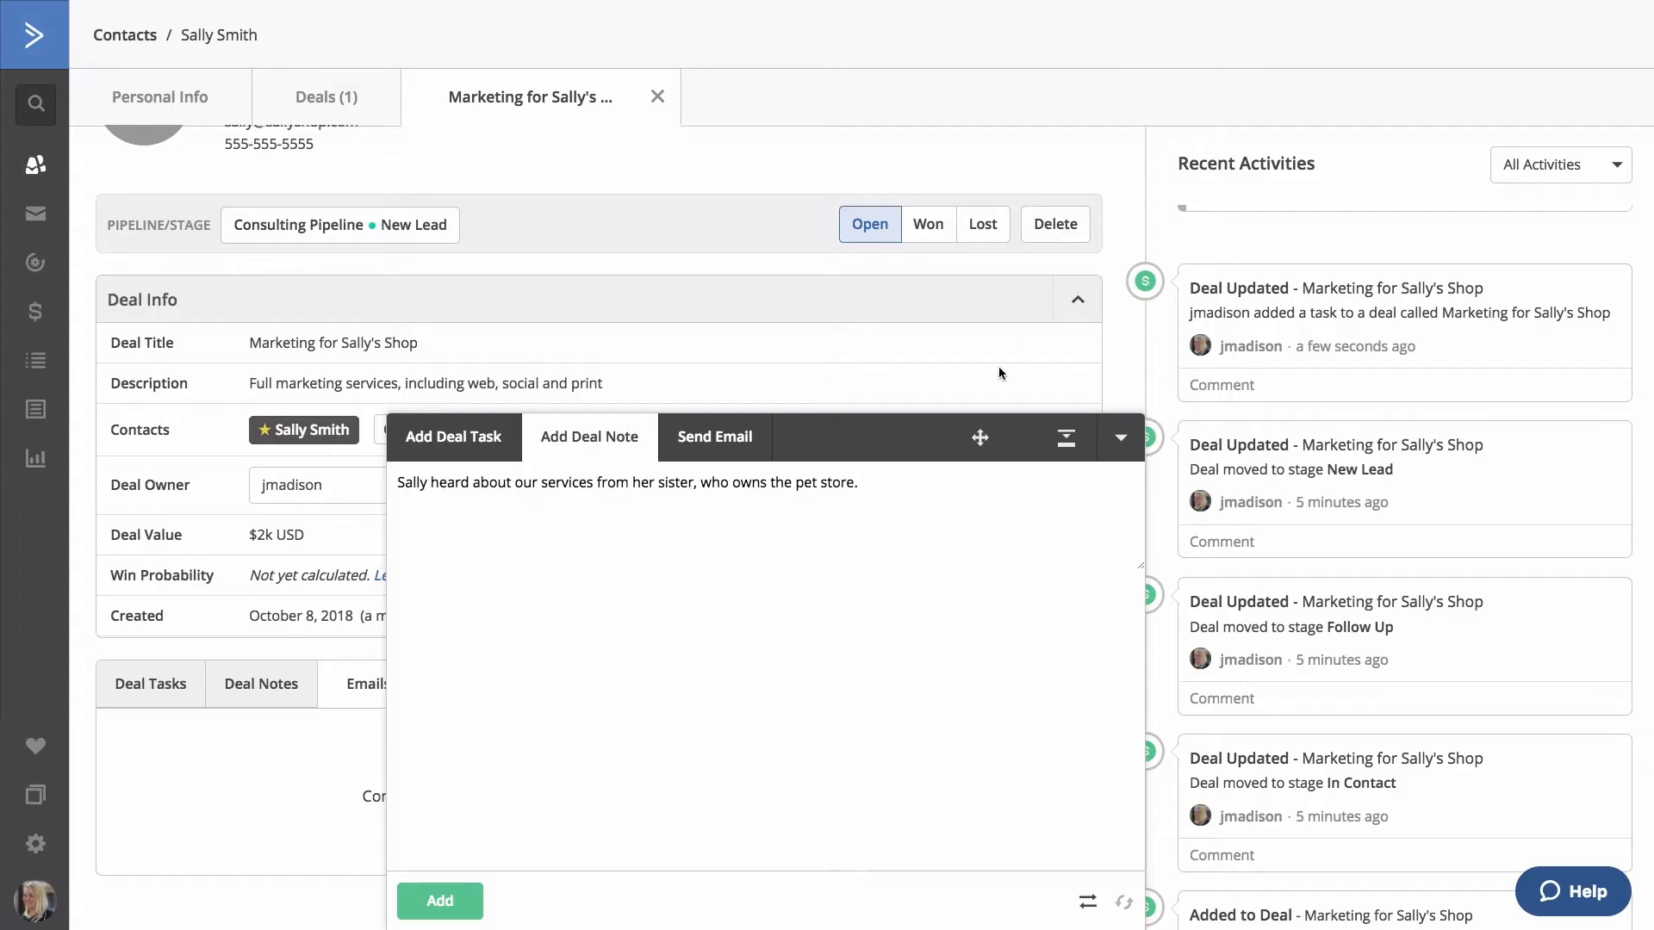
click(465, 903)
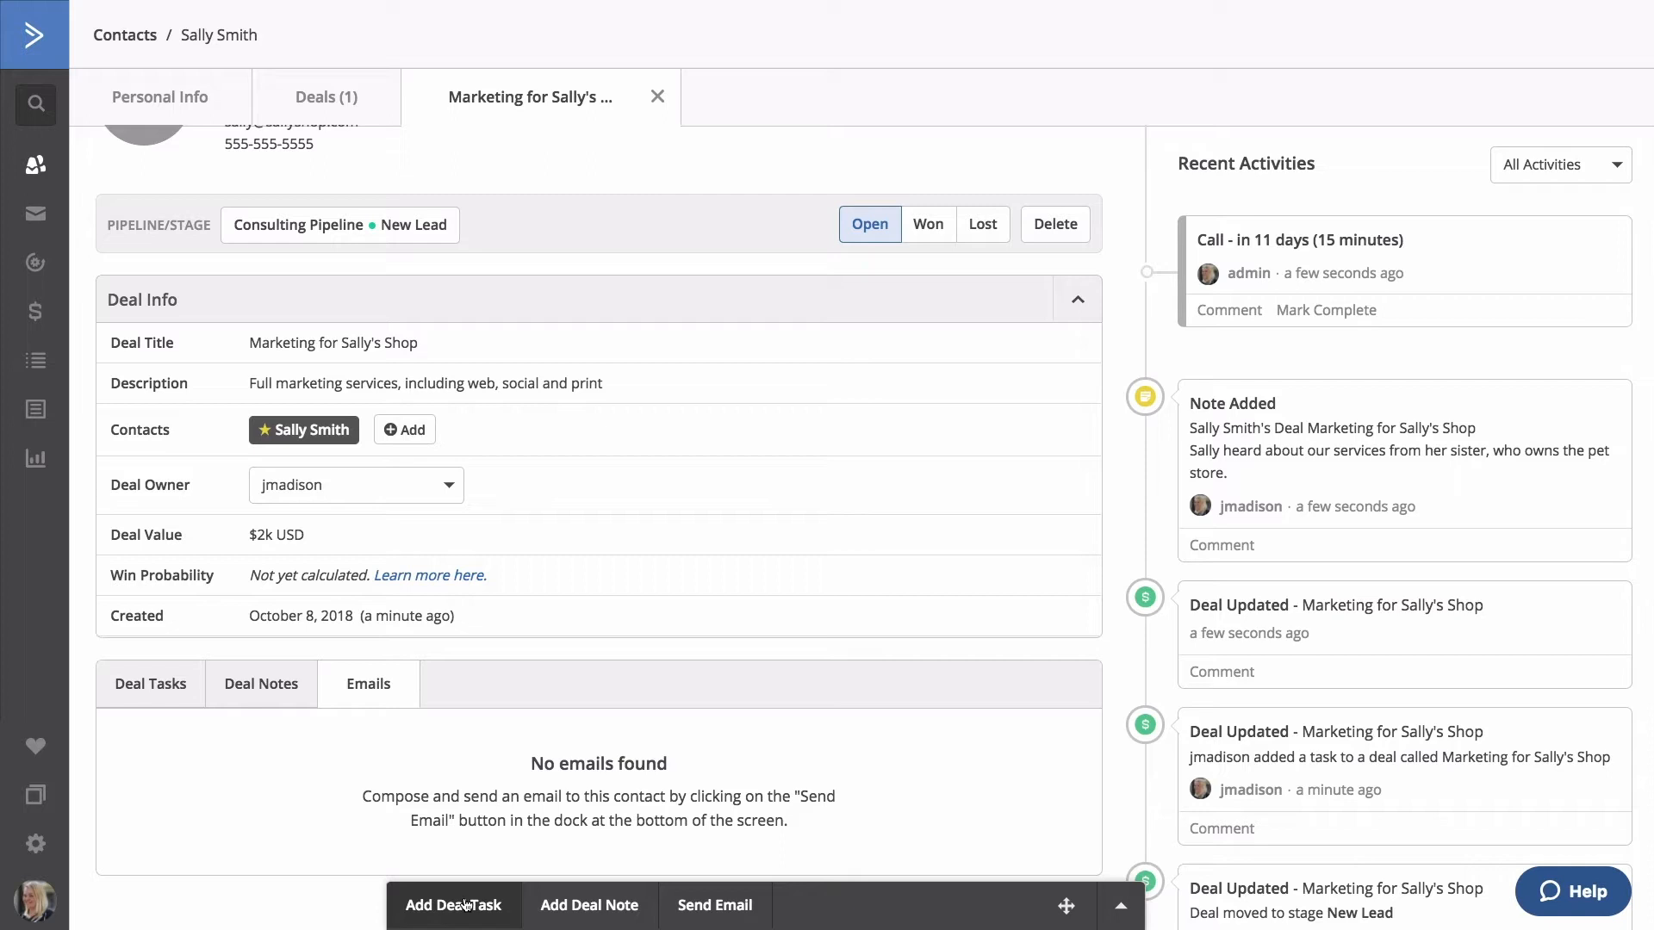
Compose an email titled 'Attending our event?' inviting the contact to next week's event, signed 'Best,'.
click(716, 904)
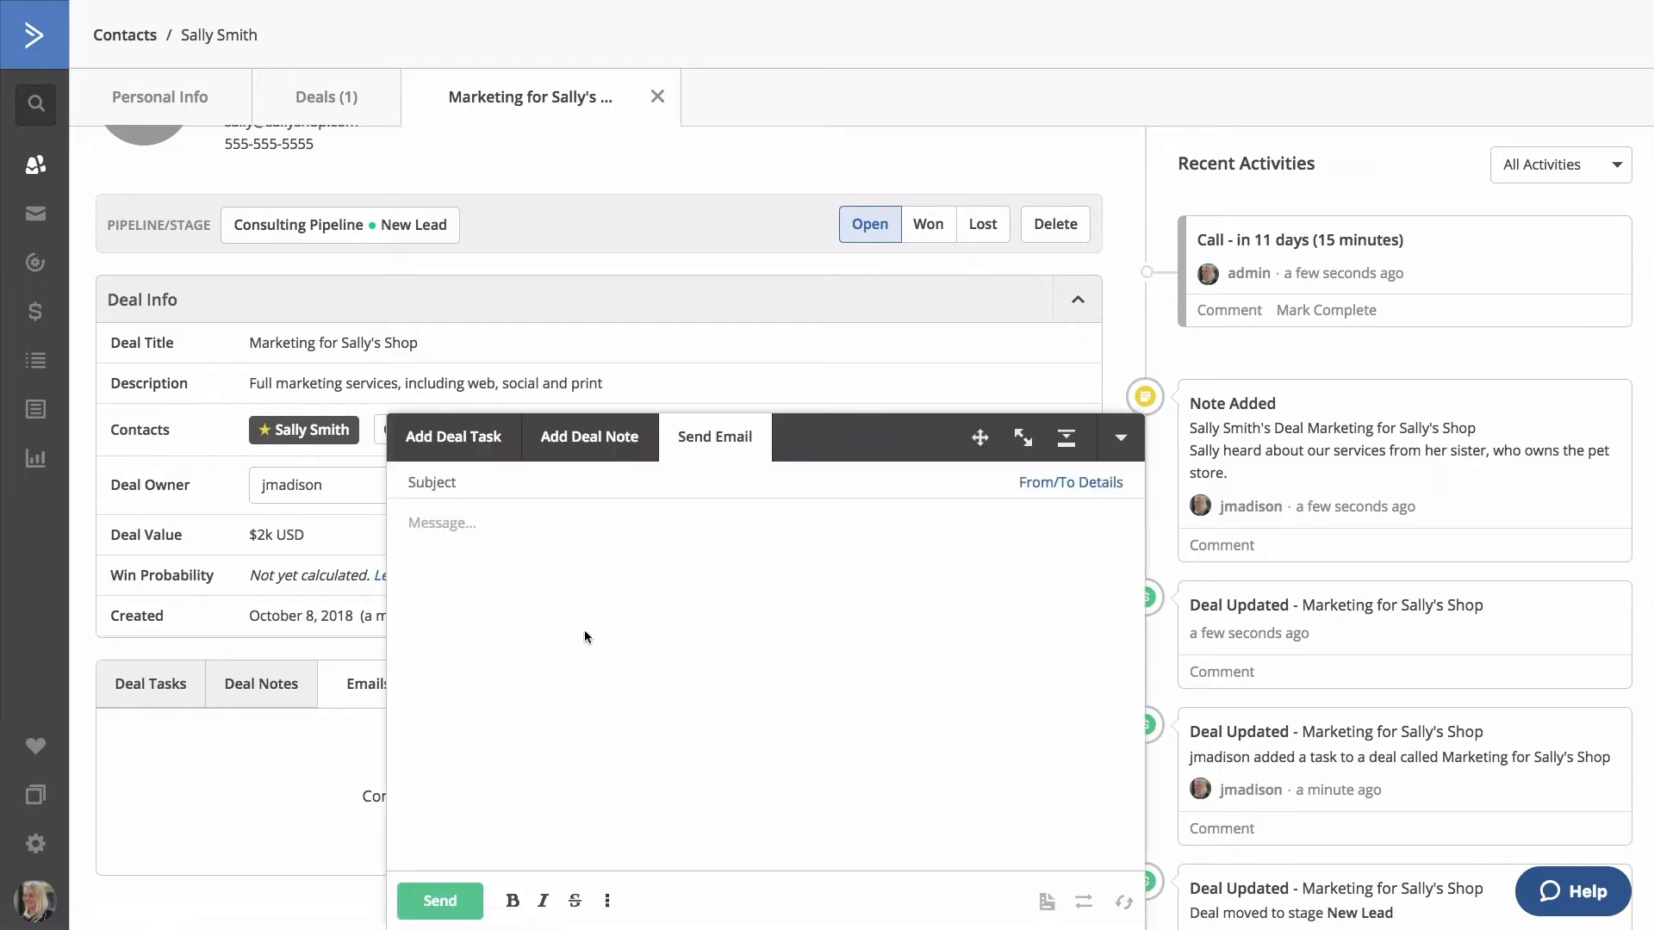
click(552, 492)
text(Attending our event?)
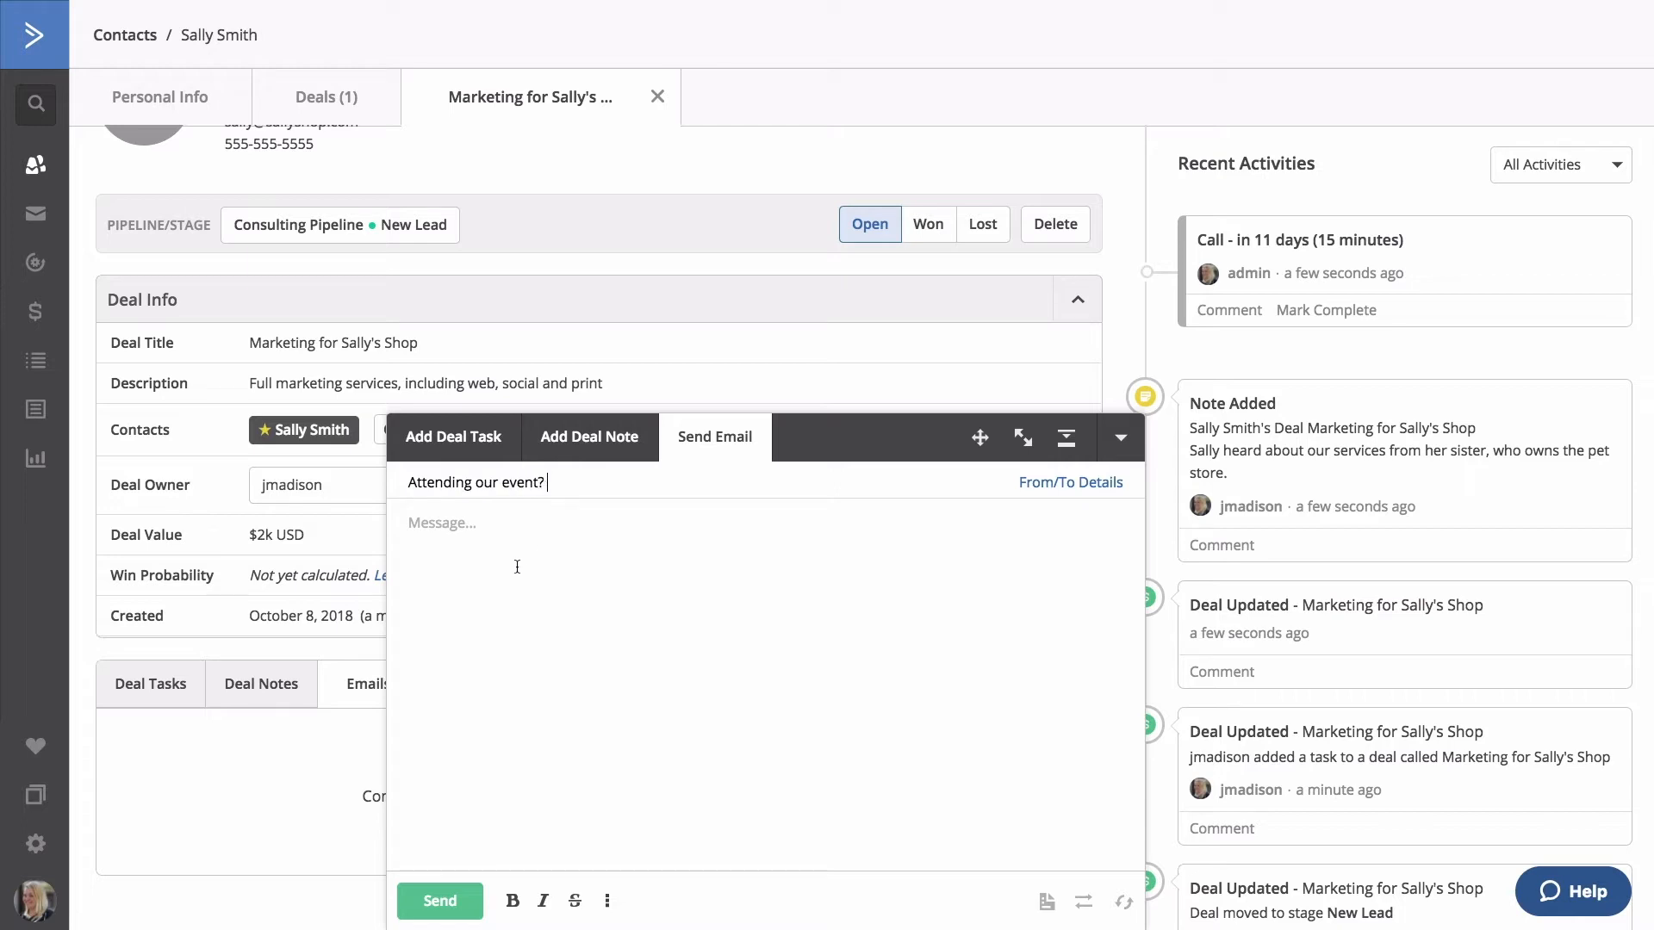
click(498, 541)
text(Hi Sally, I hope you can attend our event next week!)
key(Return)
key(Return)
text(Best,)
key(Return)
text(Robin)
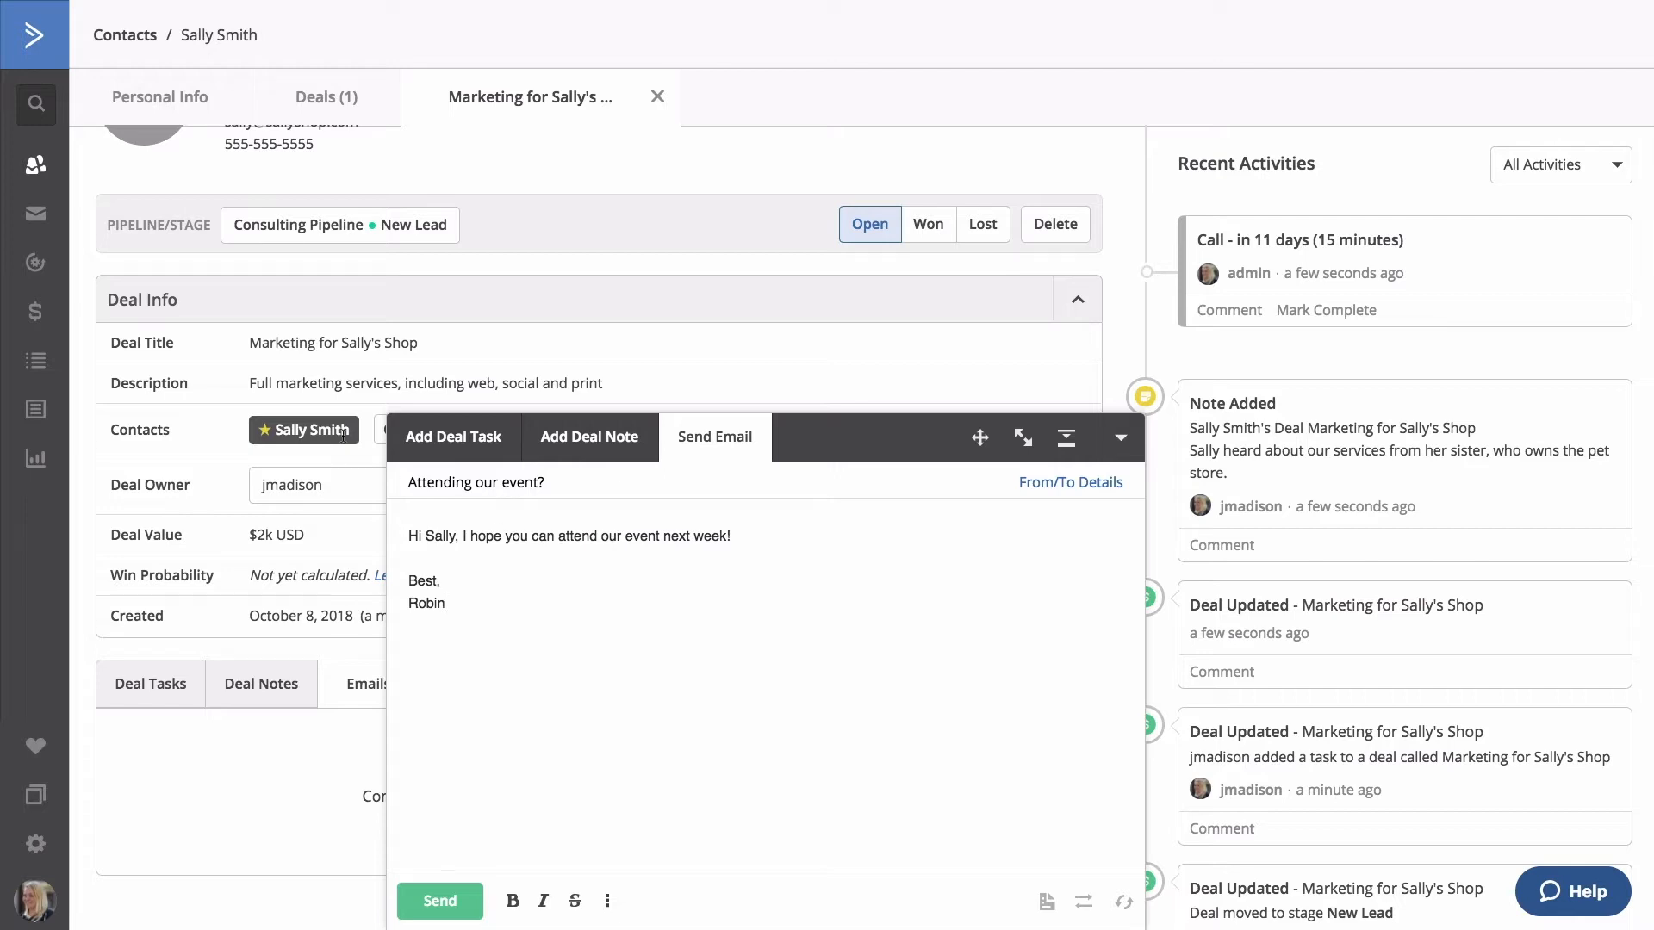
Replace the name in the greeting with the %FIRST% First Name field.
double_click(441, 539)
text(%FIRST%)
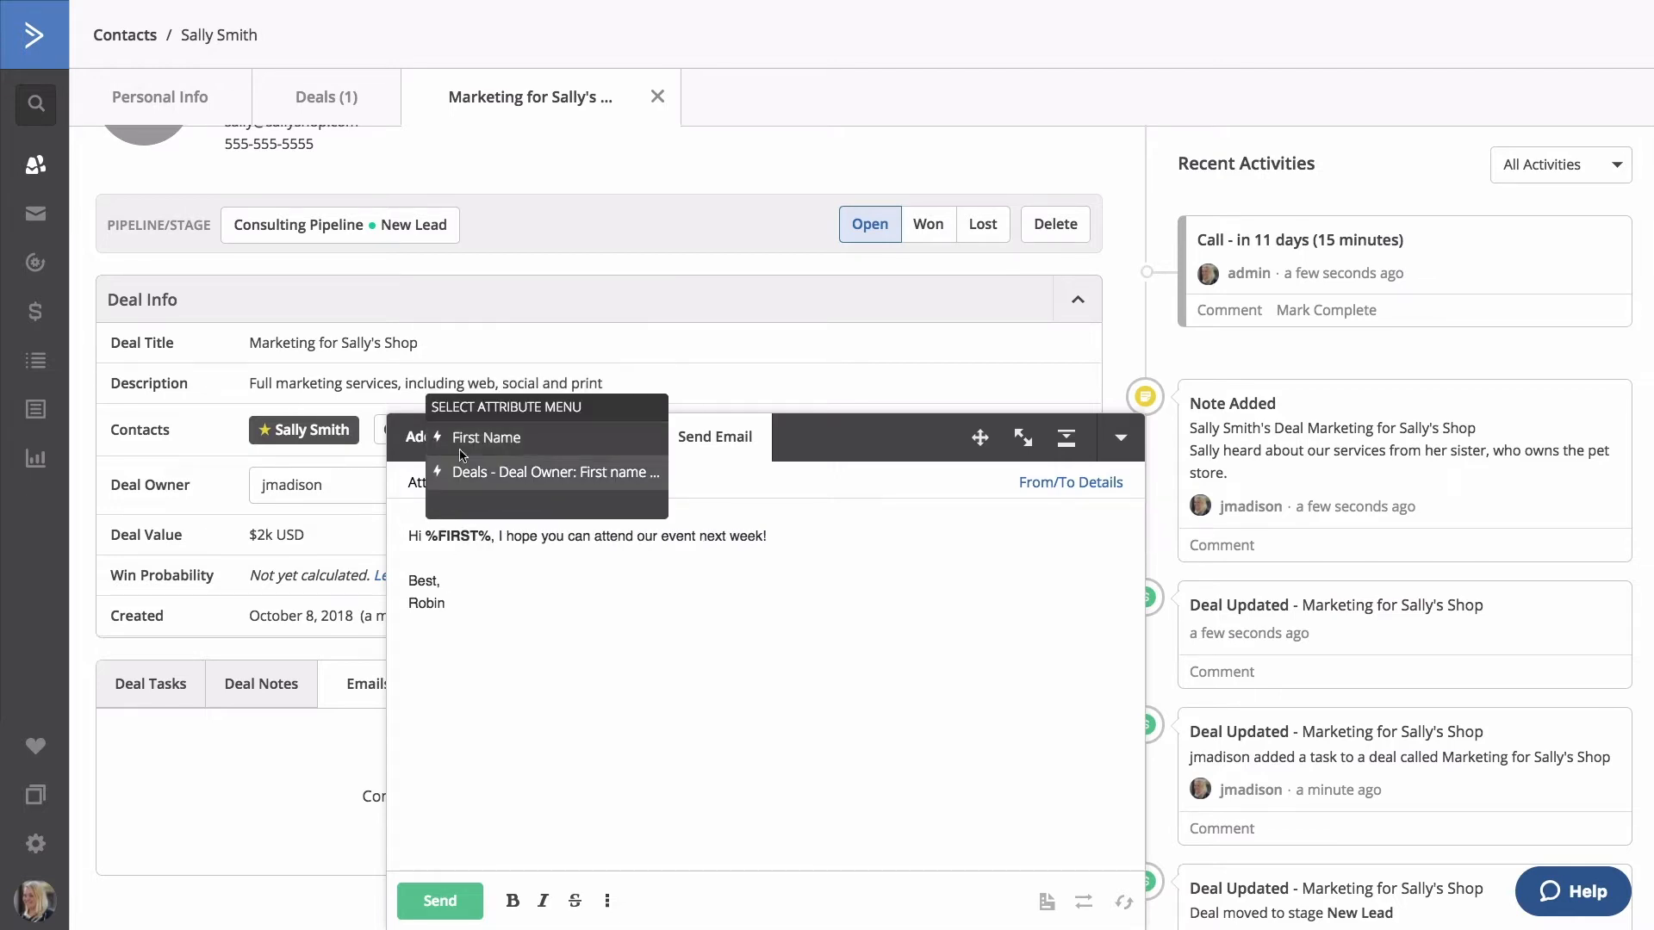
click(465, 447)
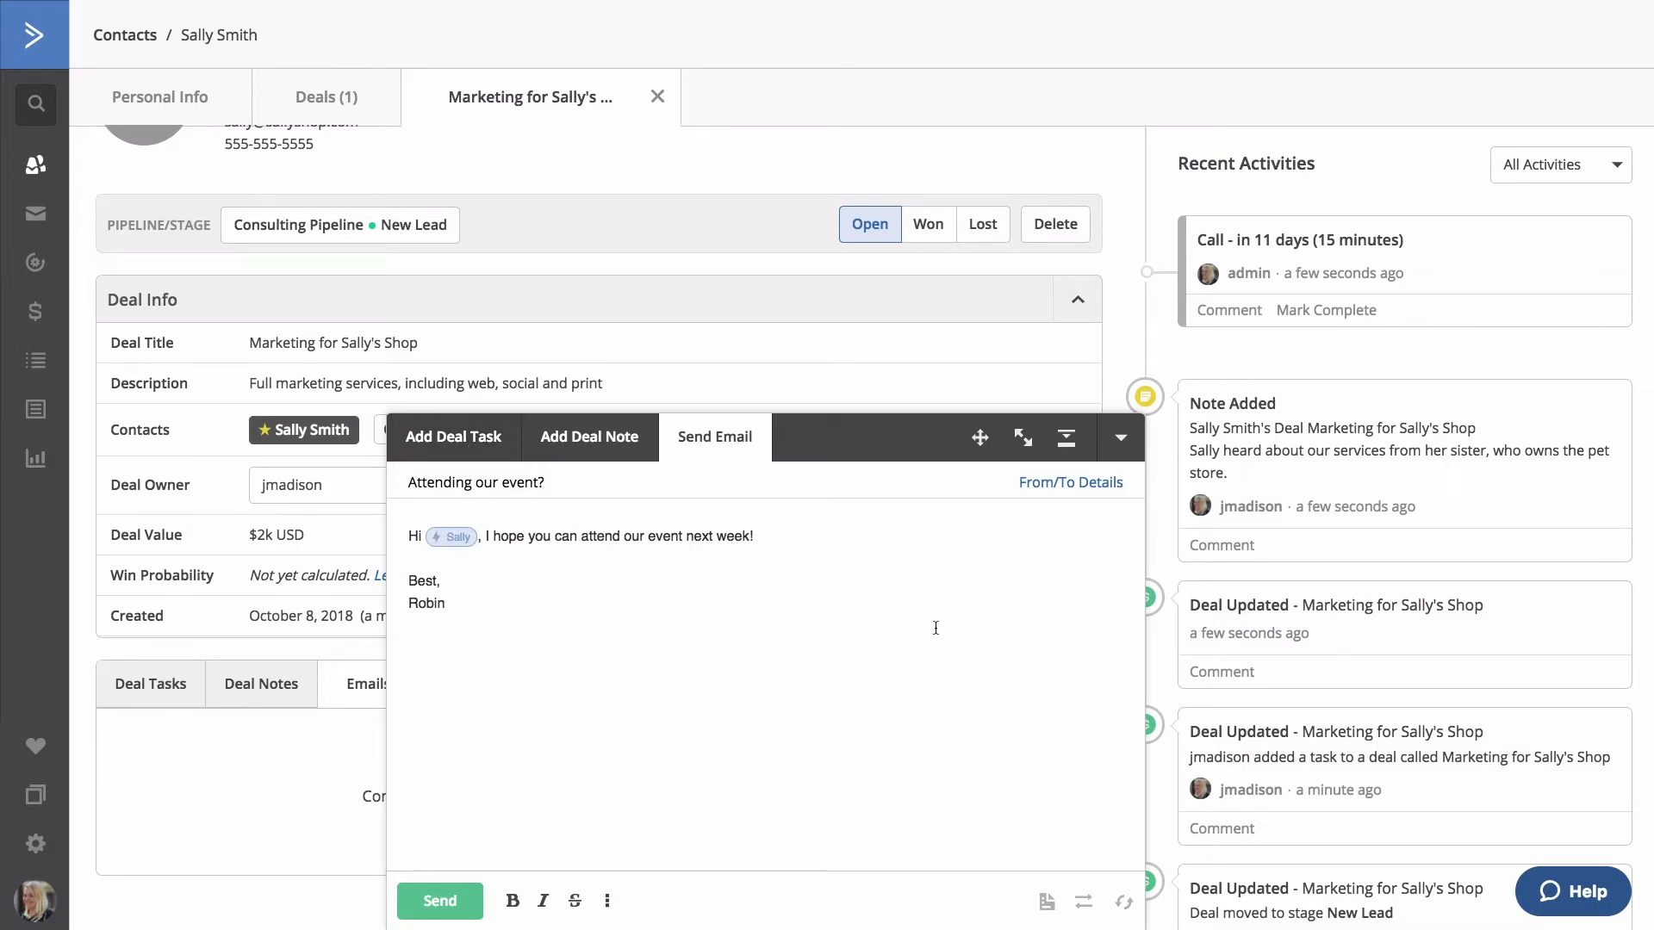
Review saved responses, the deal link and automation options for the email, leaving them unchanged.
click(1048, 904)
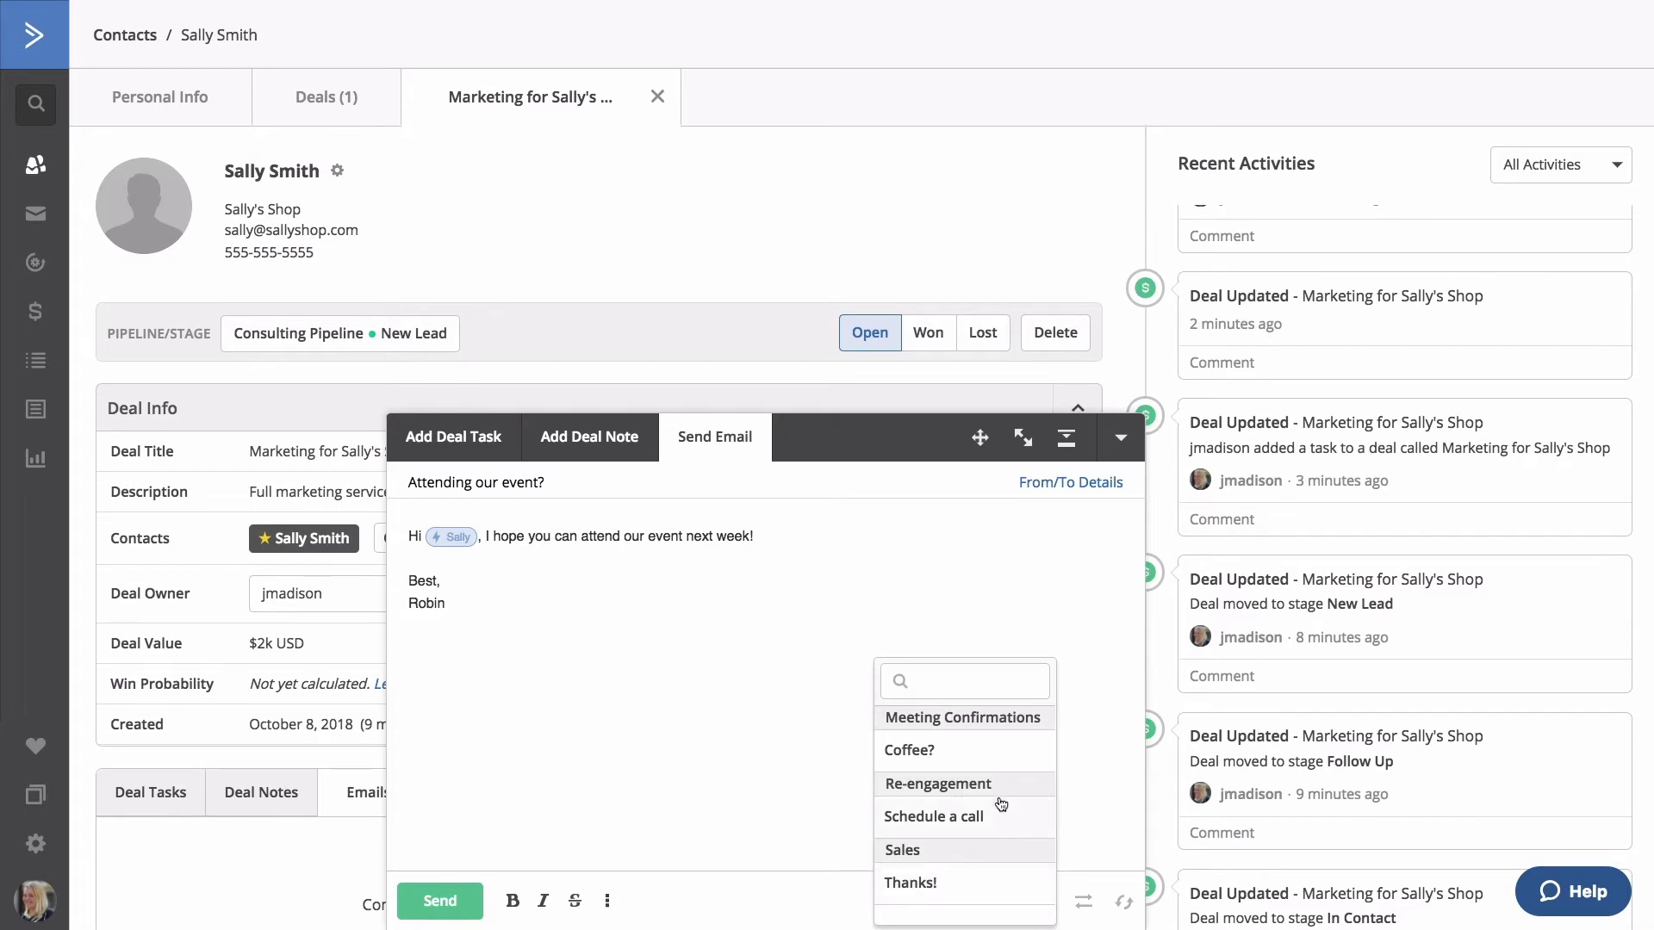
click(821, 770)
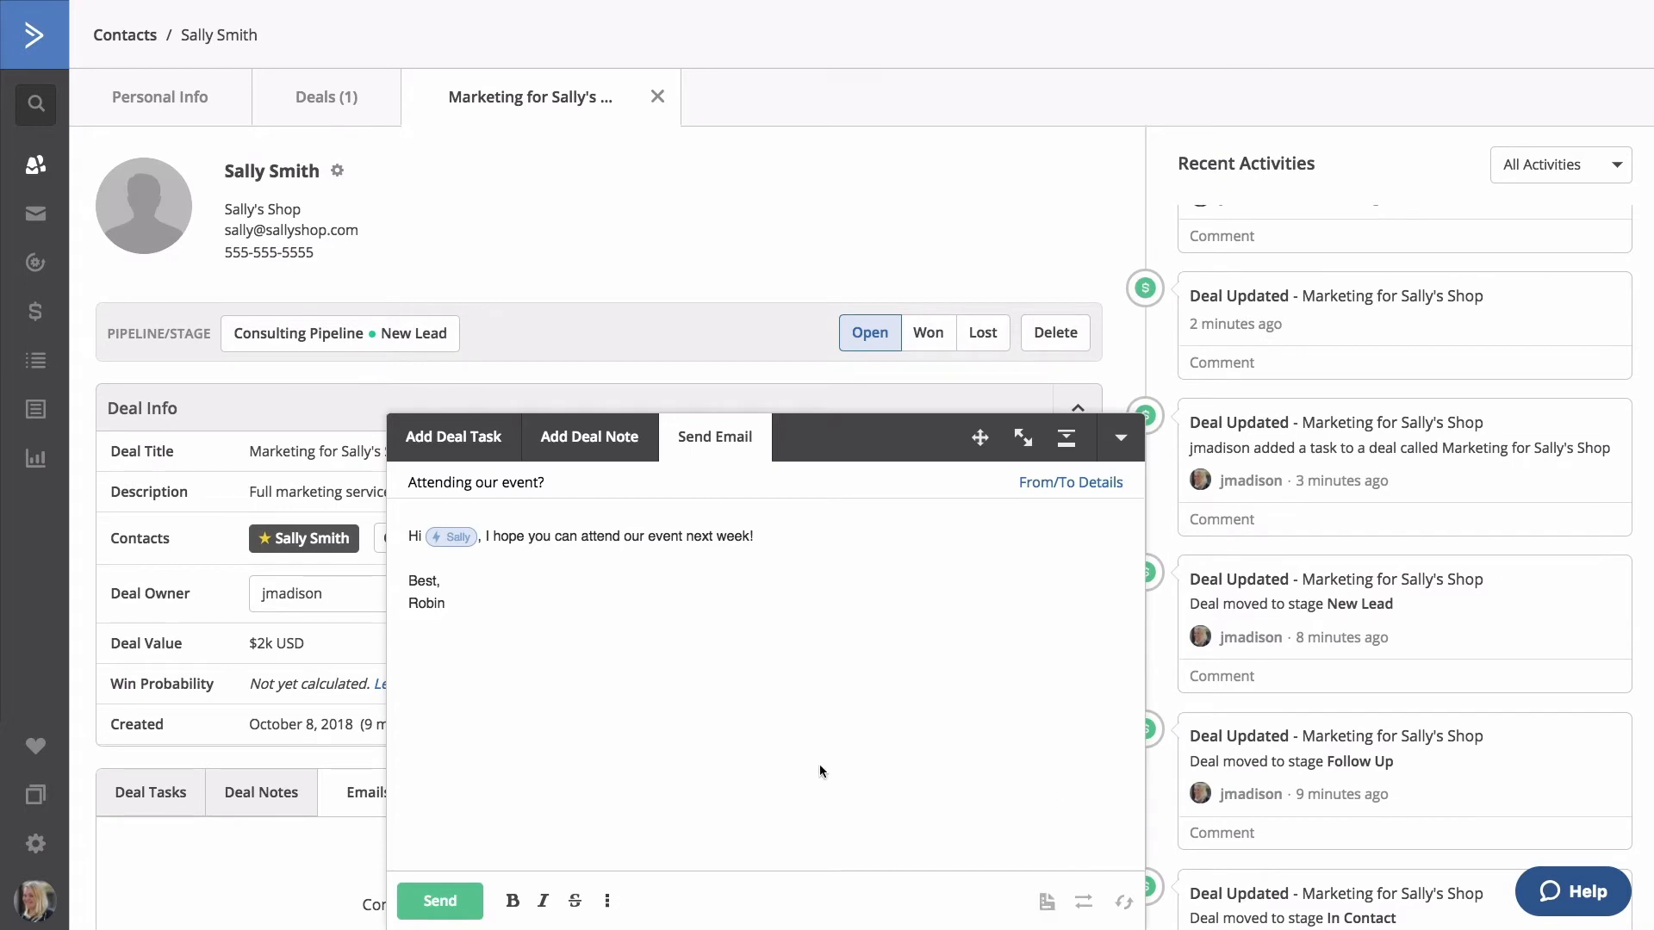
click(1085, 903)
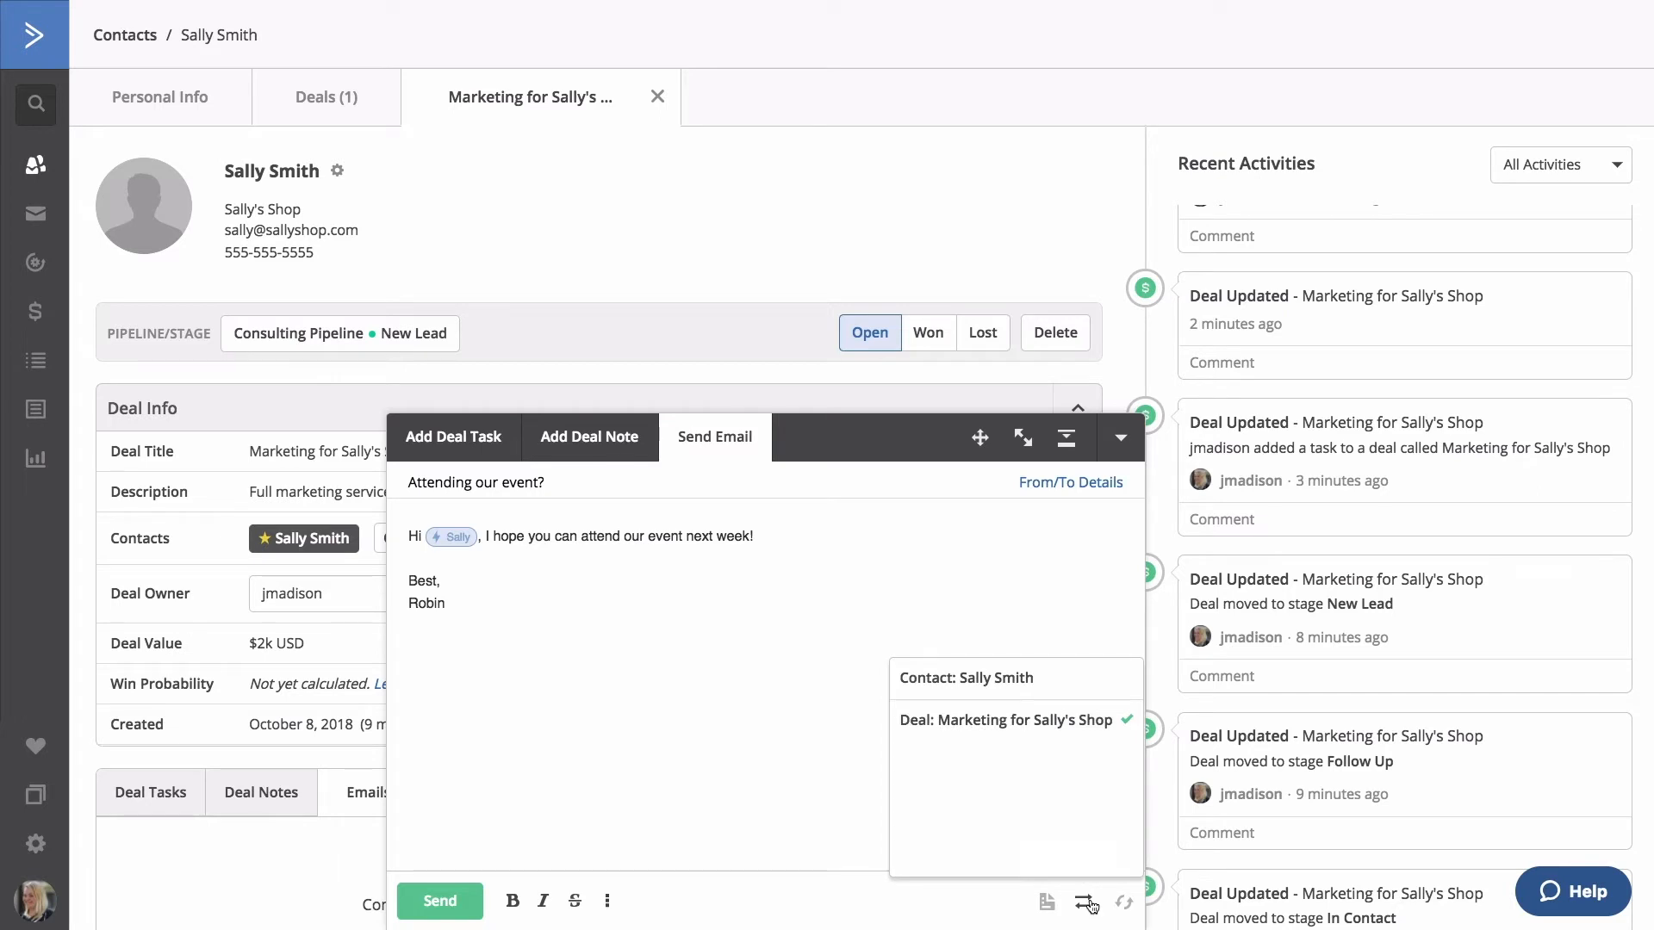
click(1087, 903)
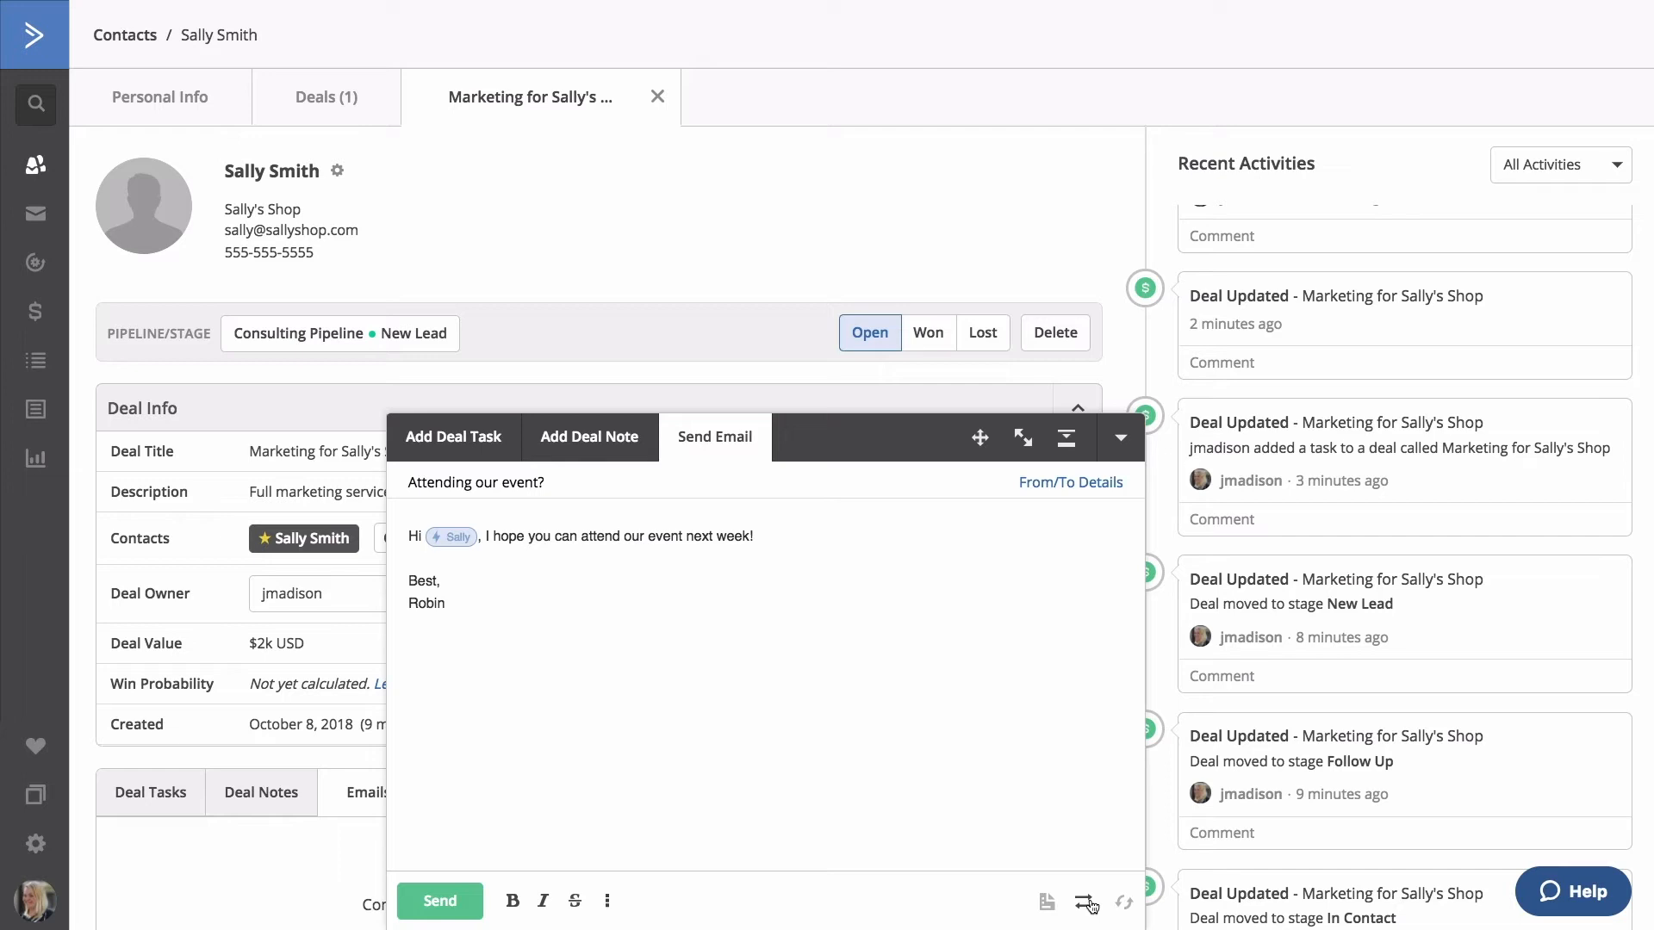
click(1124, 901)
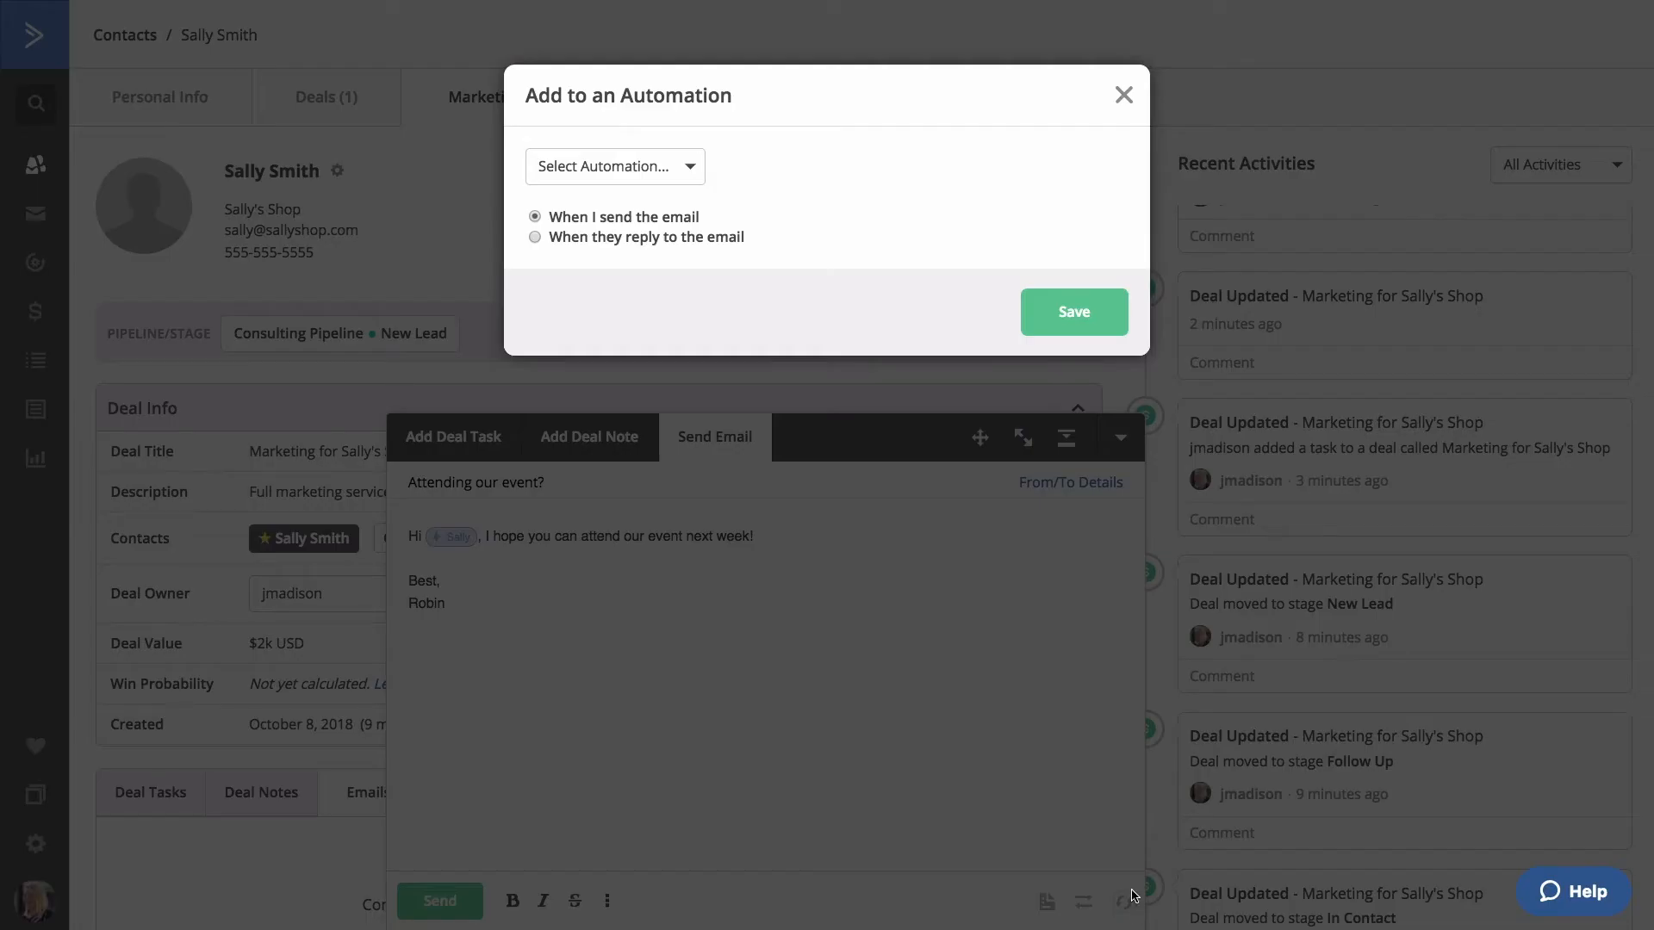
click(1122, 95)
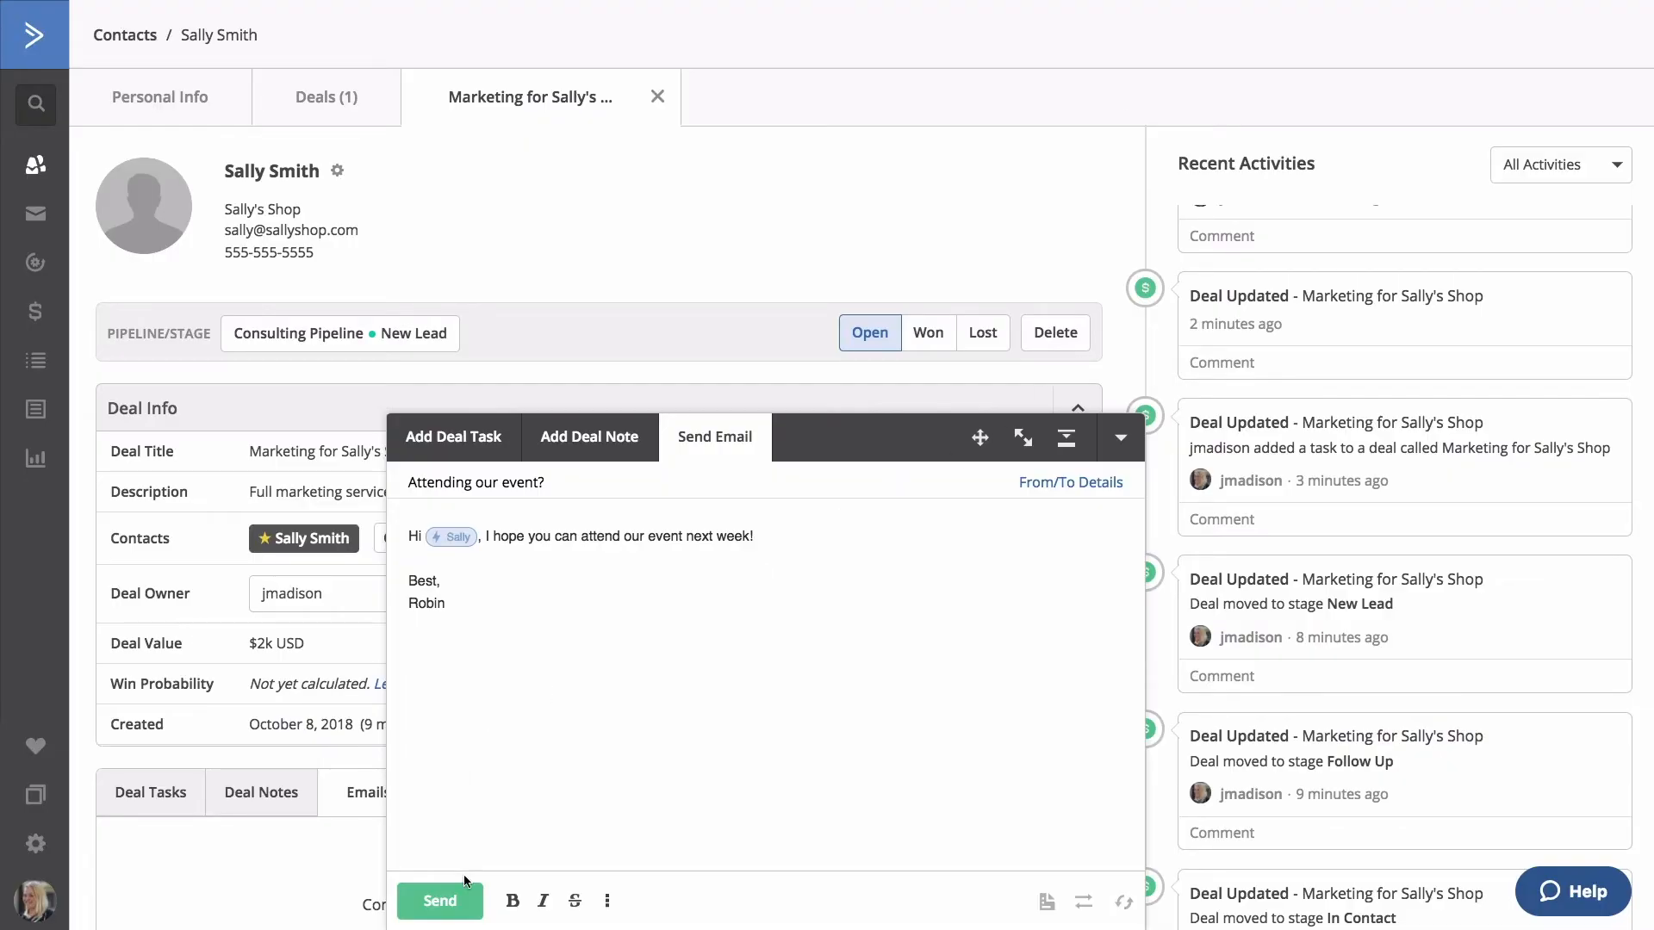
Send the 'Attending our event?' email and check it in Recent Activities with all activities shown.
click(454, 901)
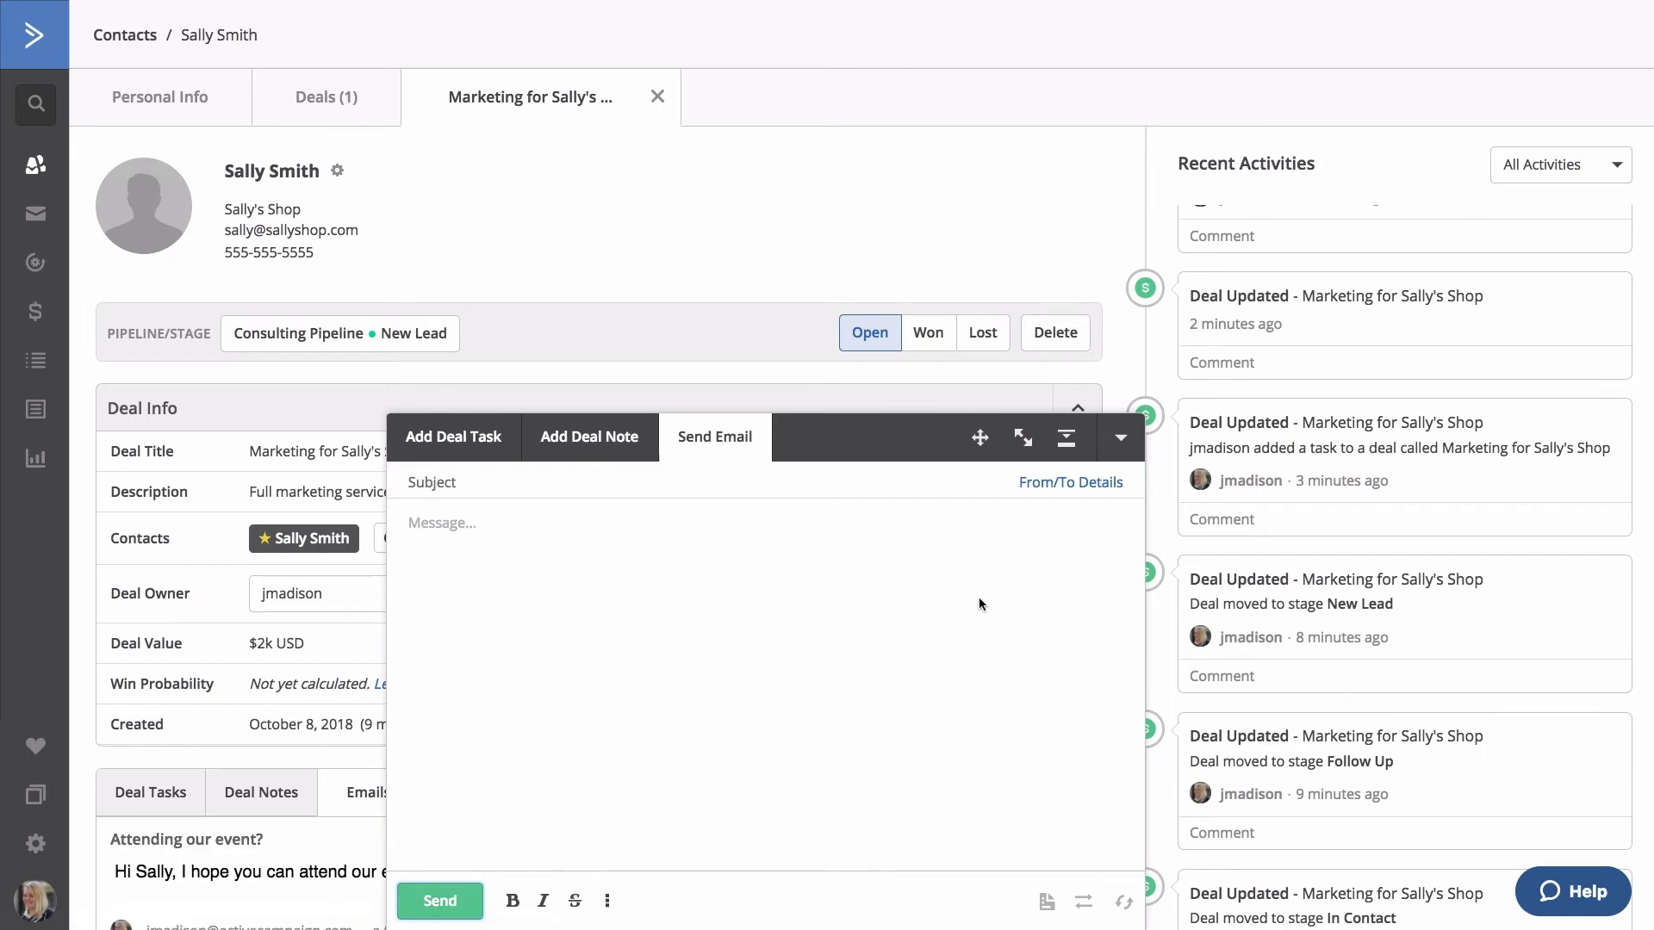
click(1121, 438)
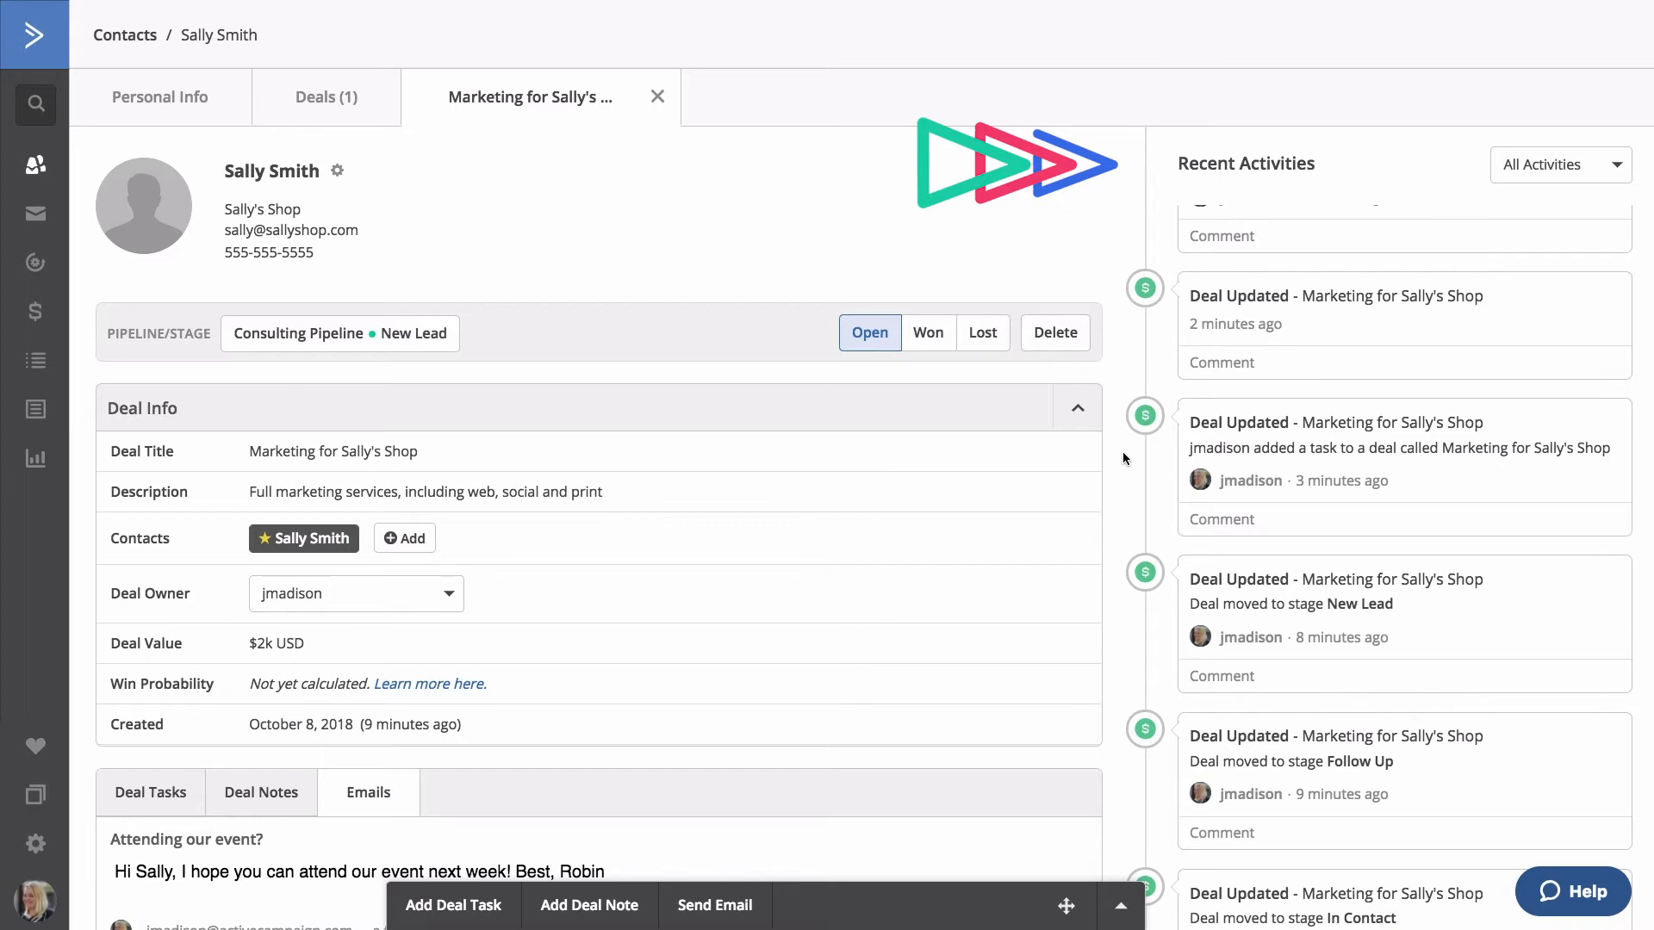
scroll(1471, 398, up, 5)
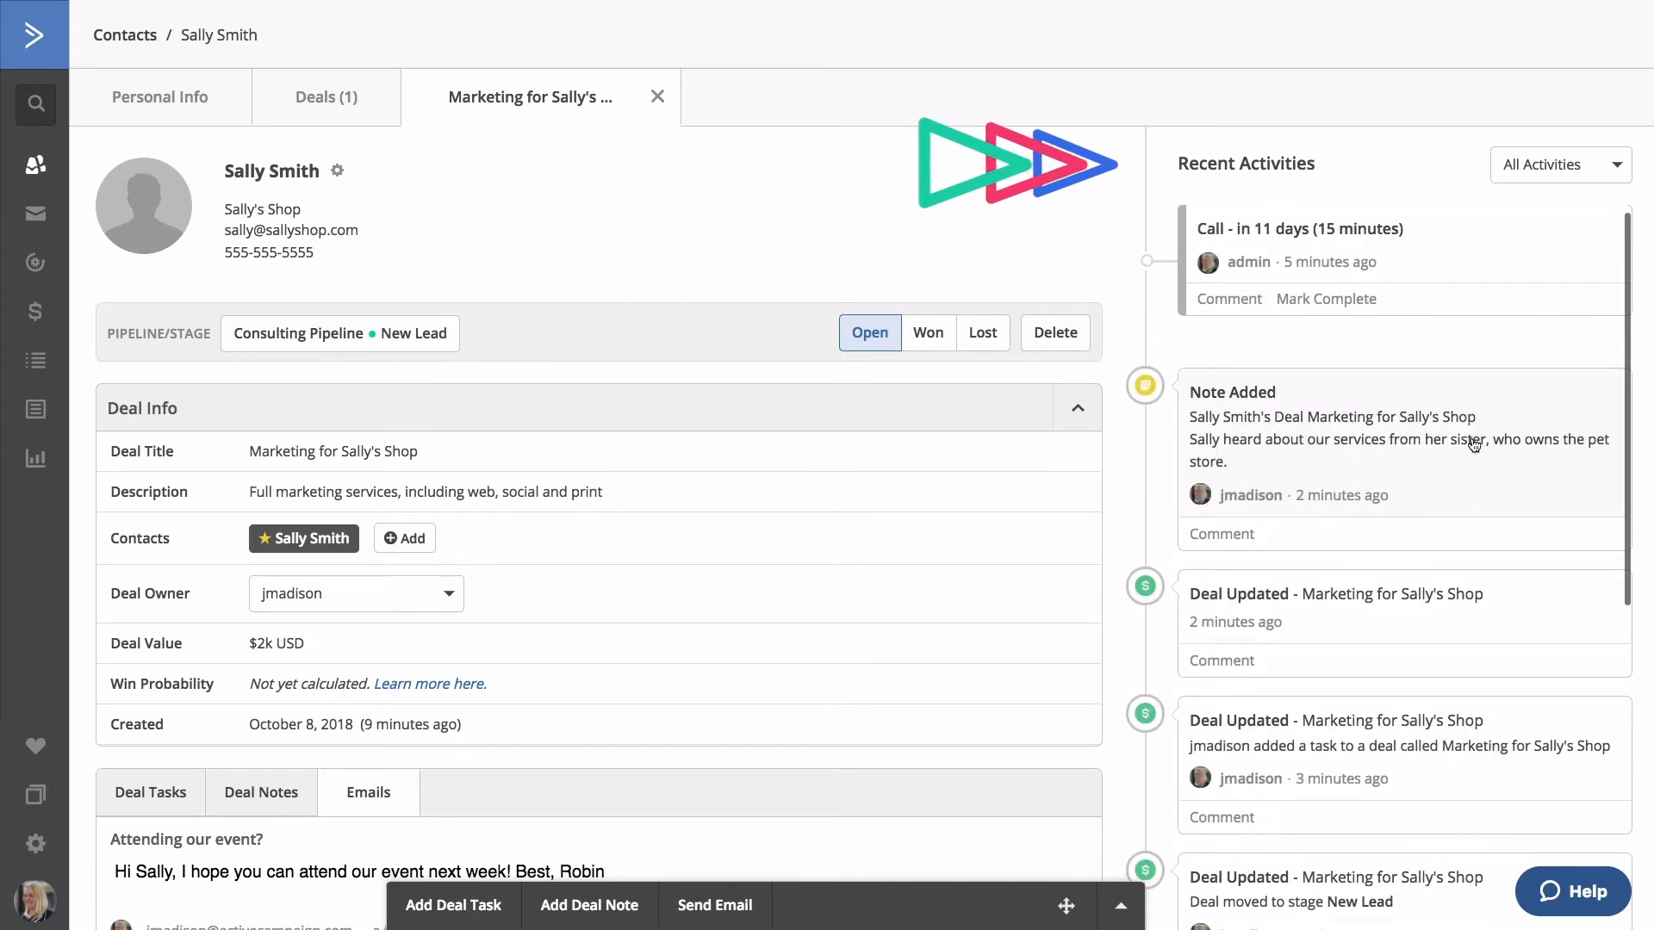
click(1591, 170)
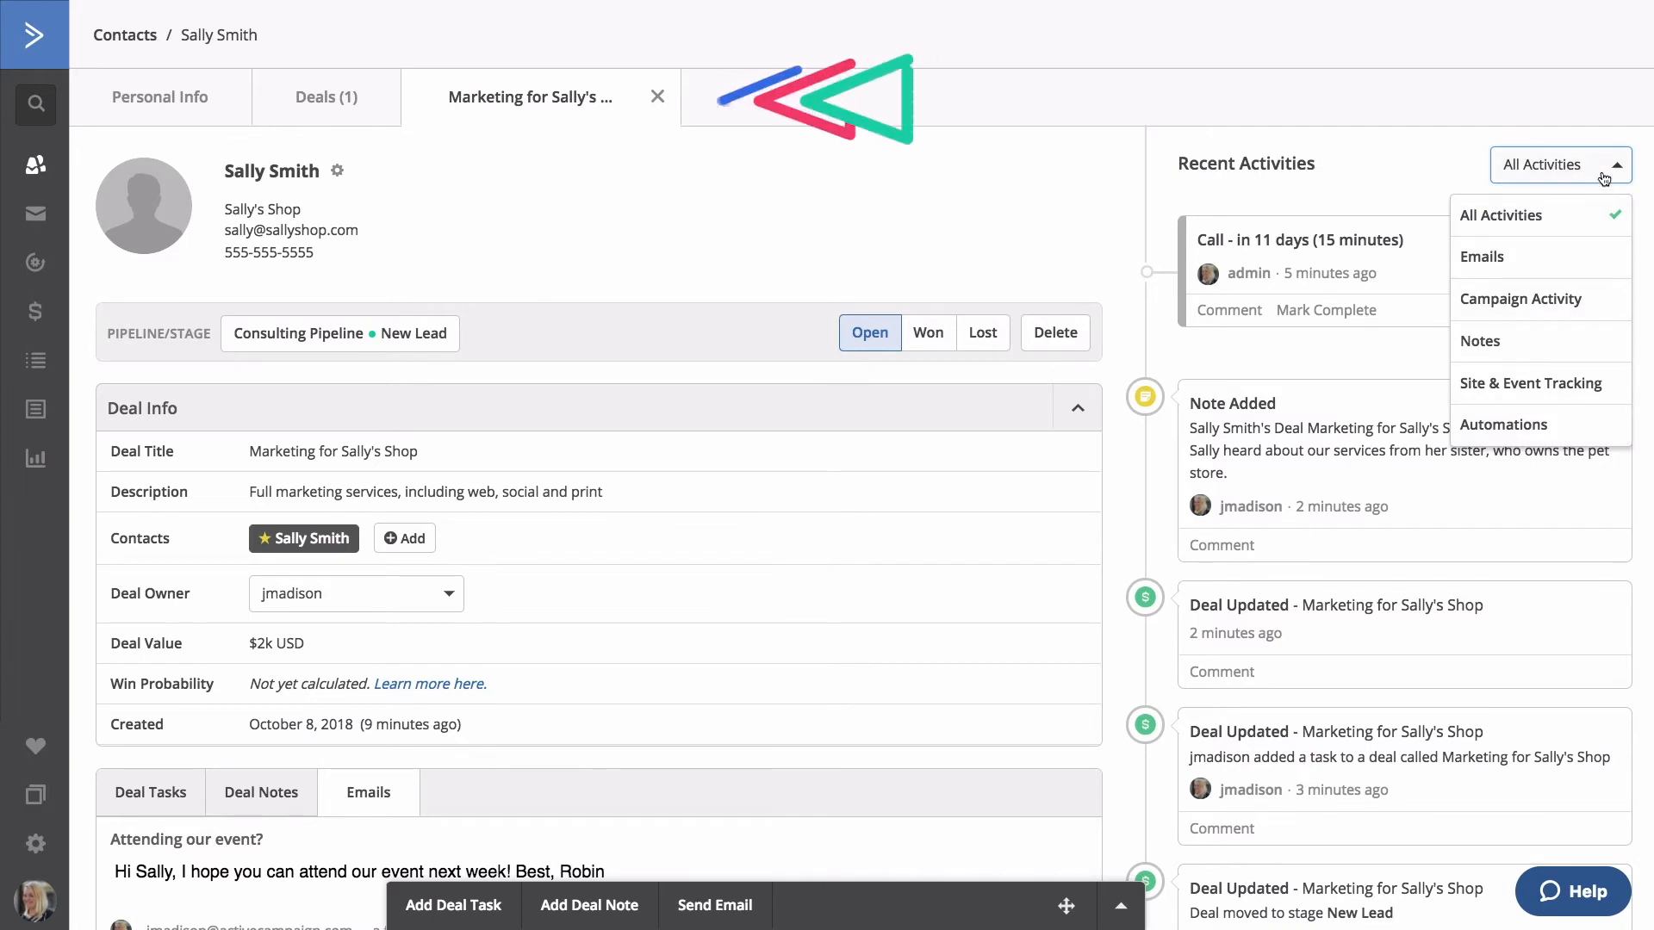
click(1604, 177)
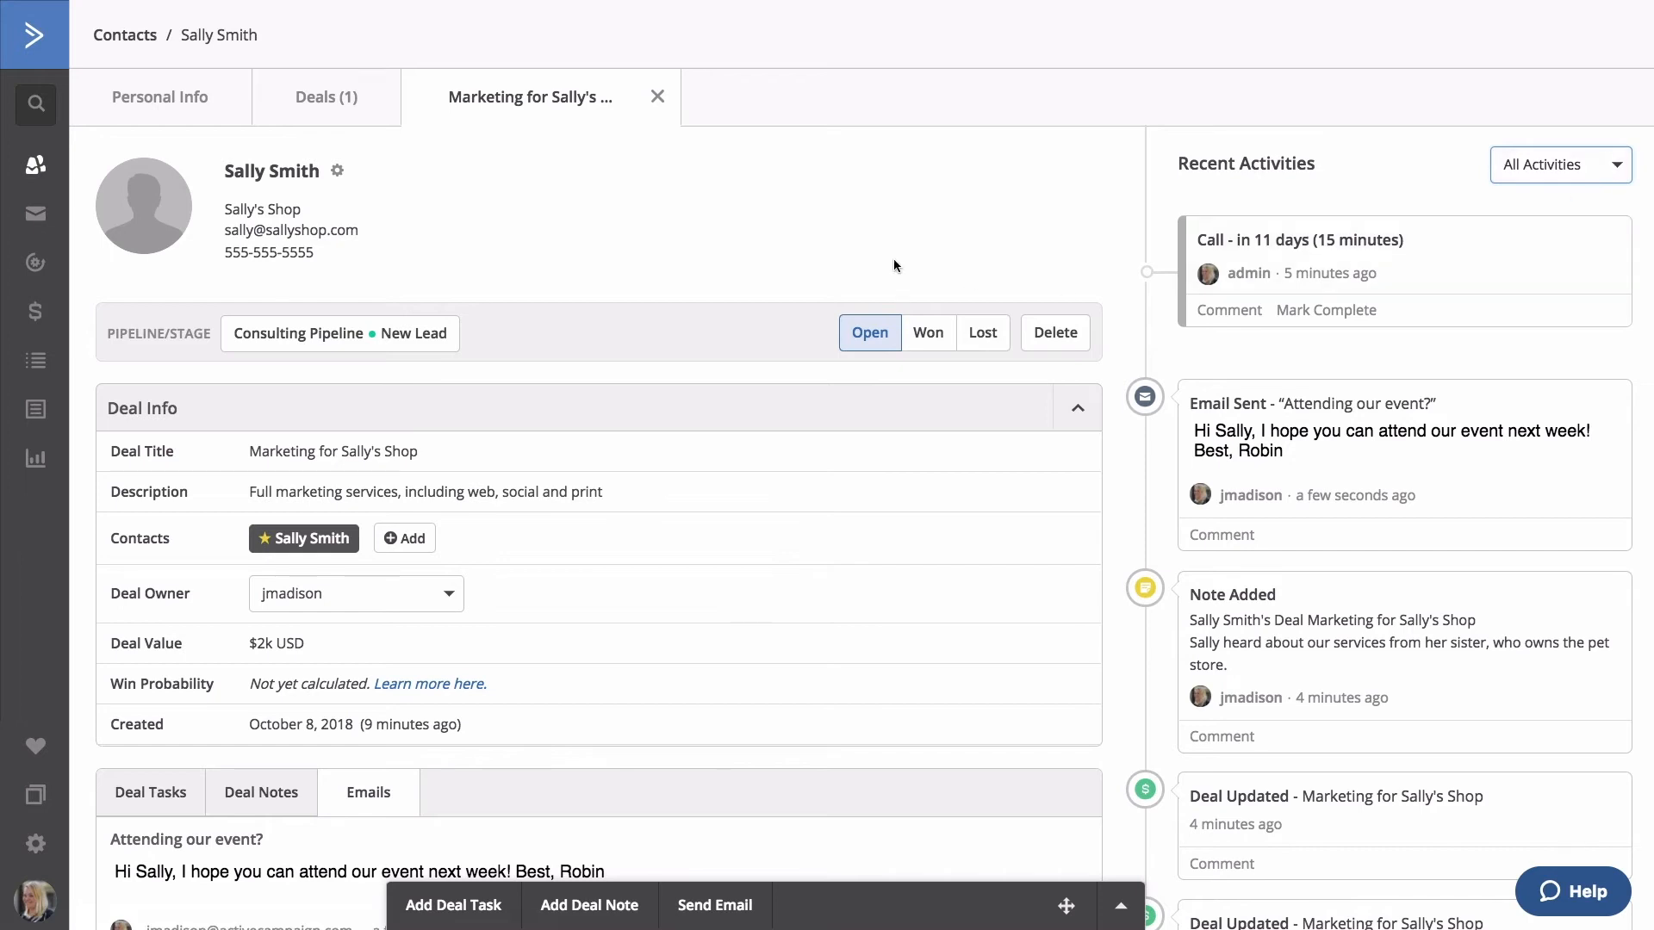
Check the contact's Deals (1) tab, cancel a new deal, and view the Personal Info fields.
click(315, 121)
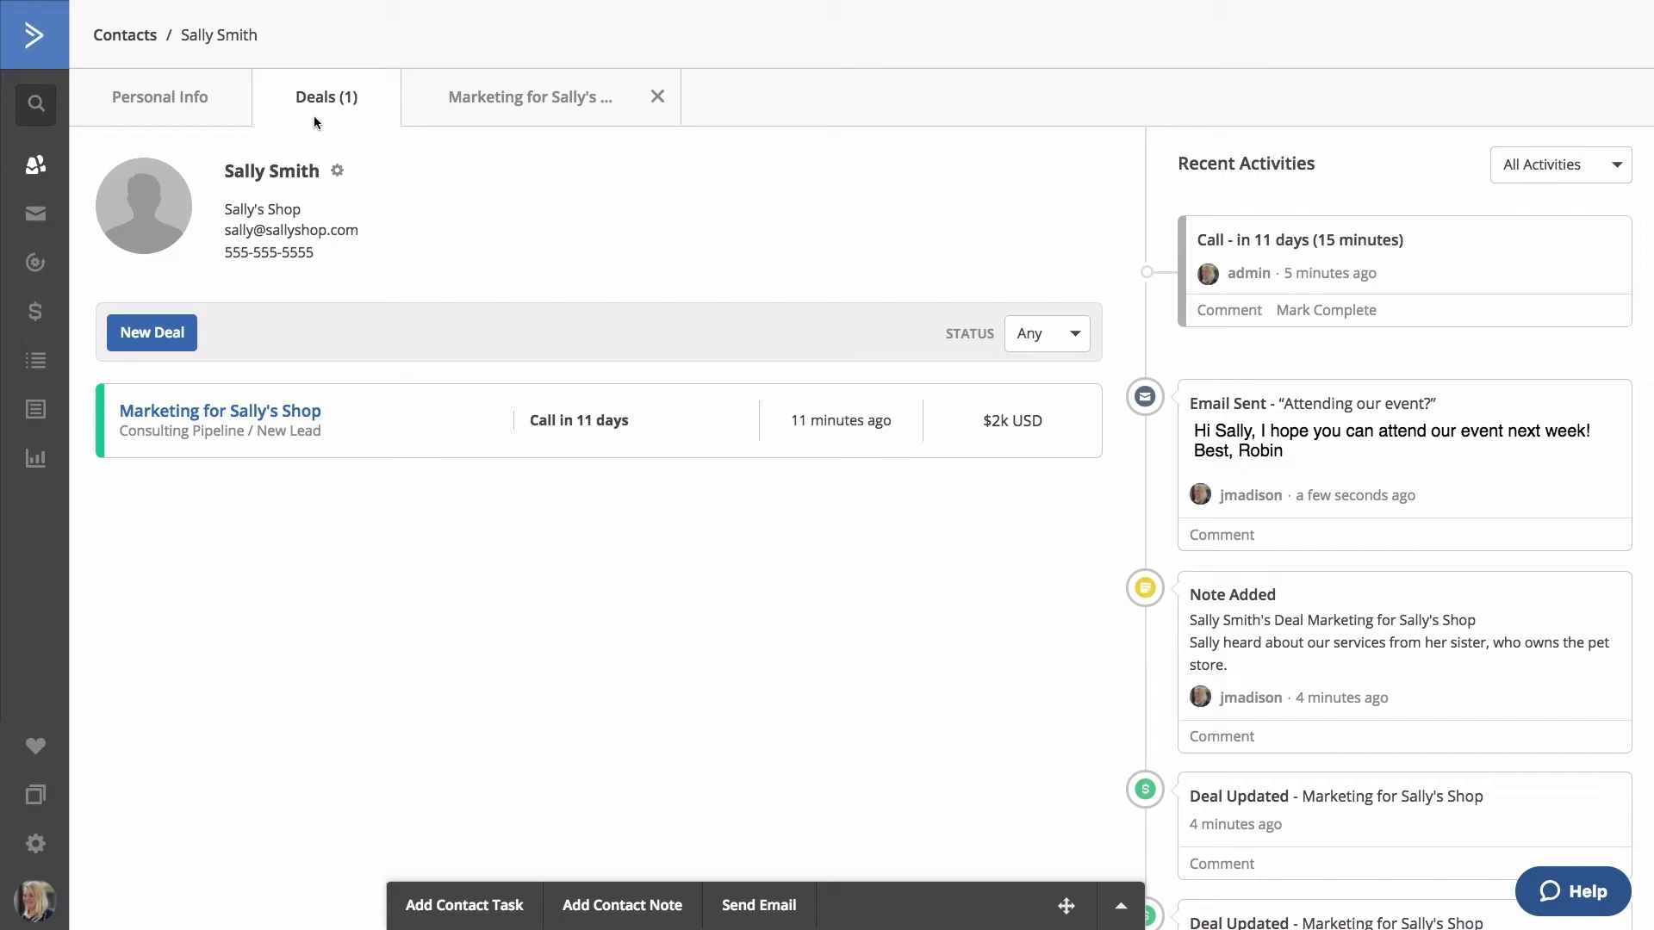
click(169, 338)
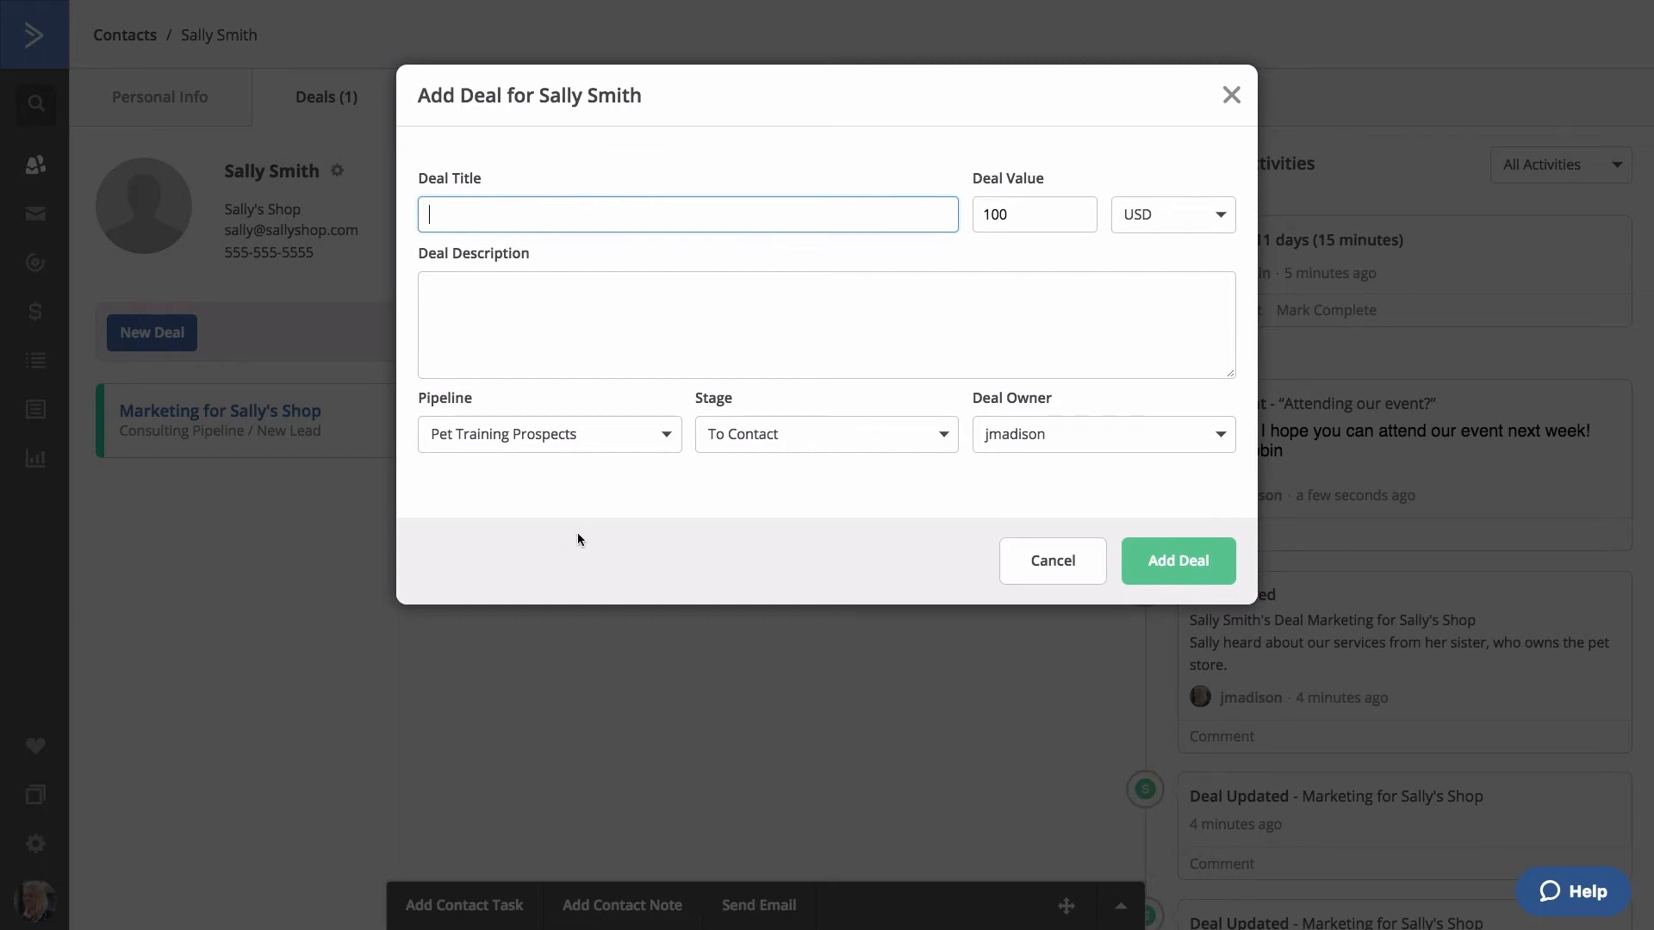
click(1030, 558)
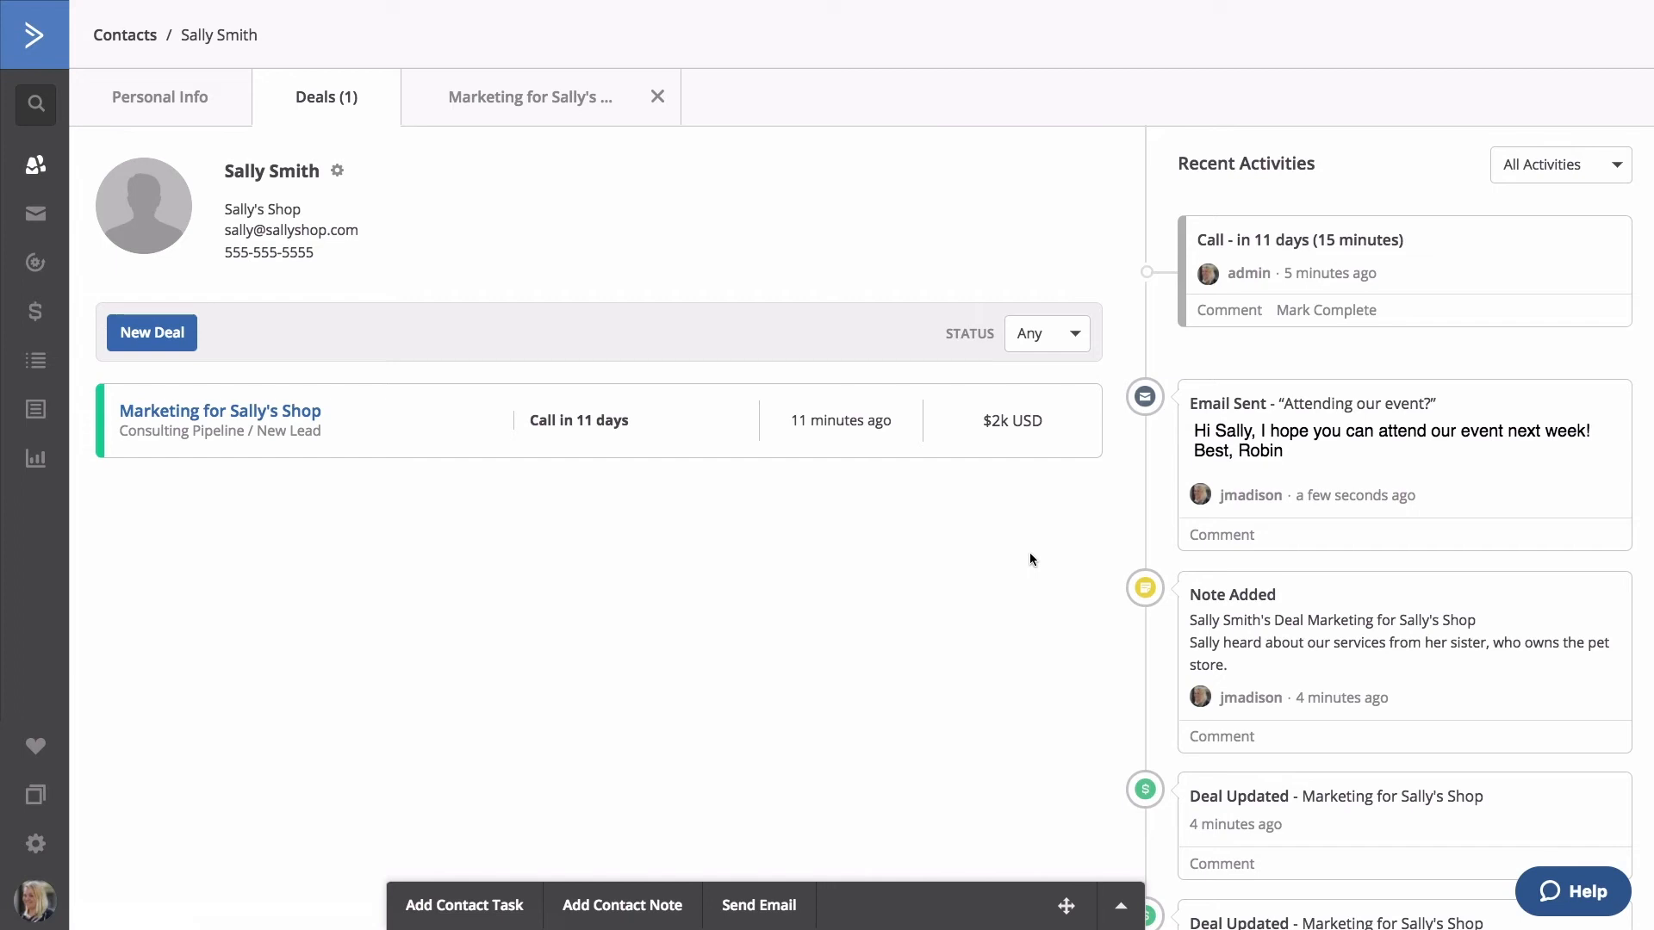
click(191, 112)
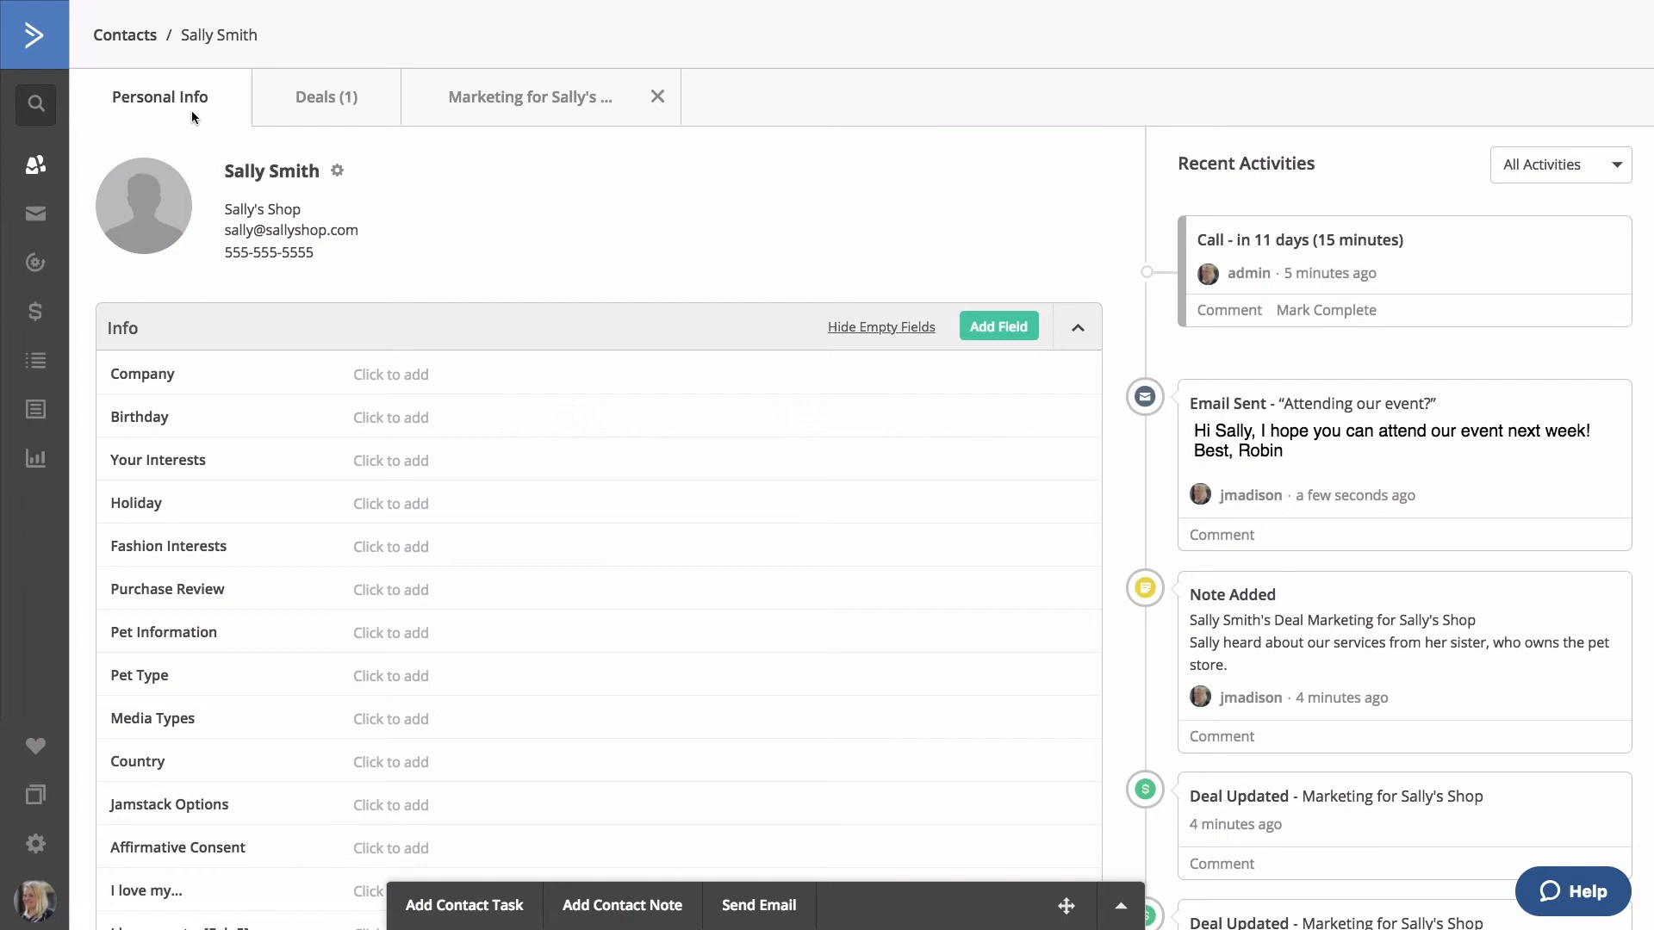
Hide the empty contact fields and add the contact to the Events list.
click(917, 332)
click(989, 331)
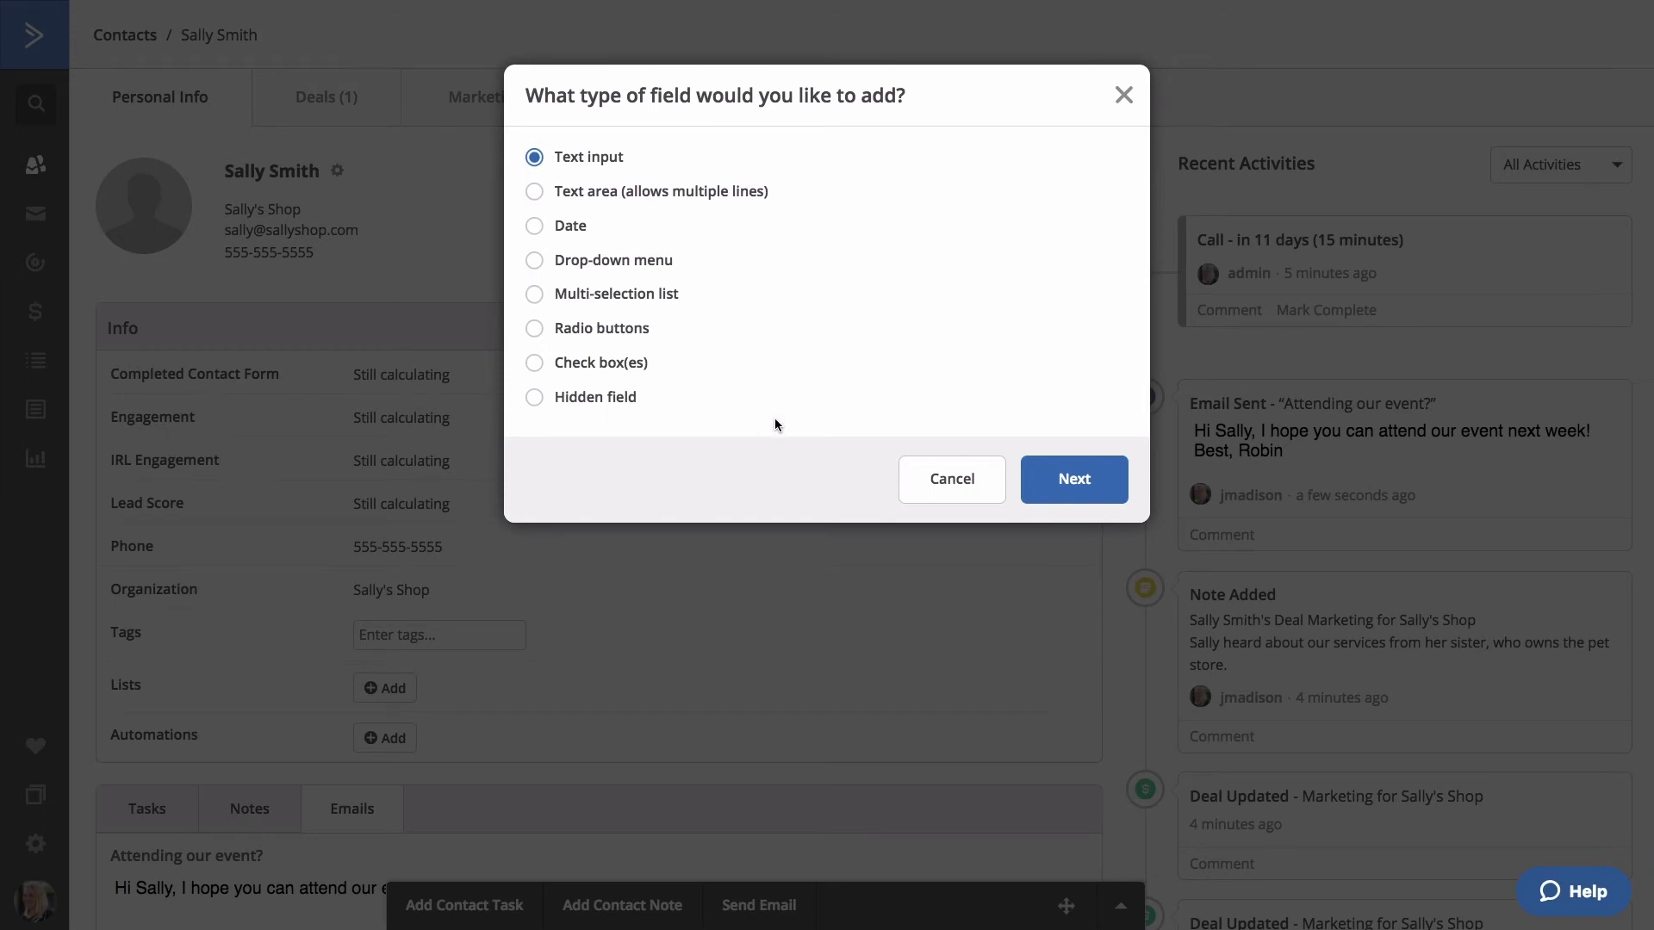
click(938, 486)
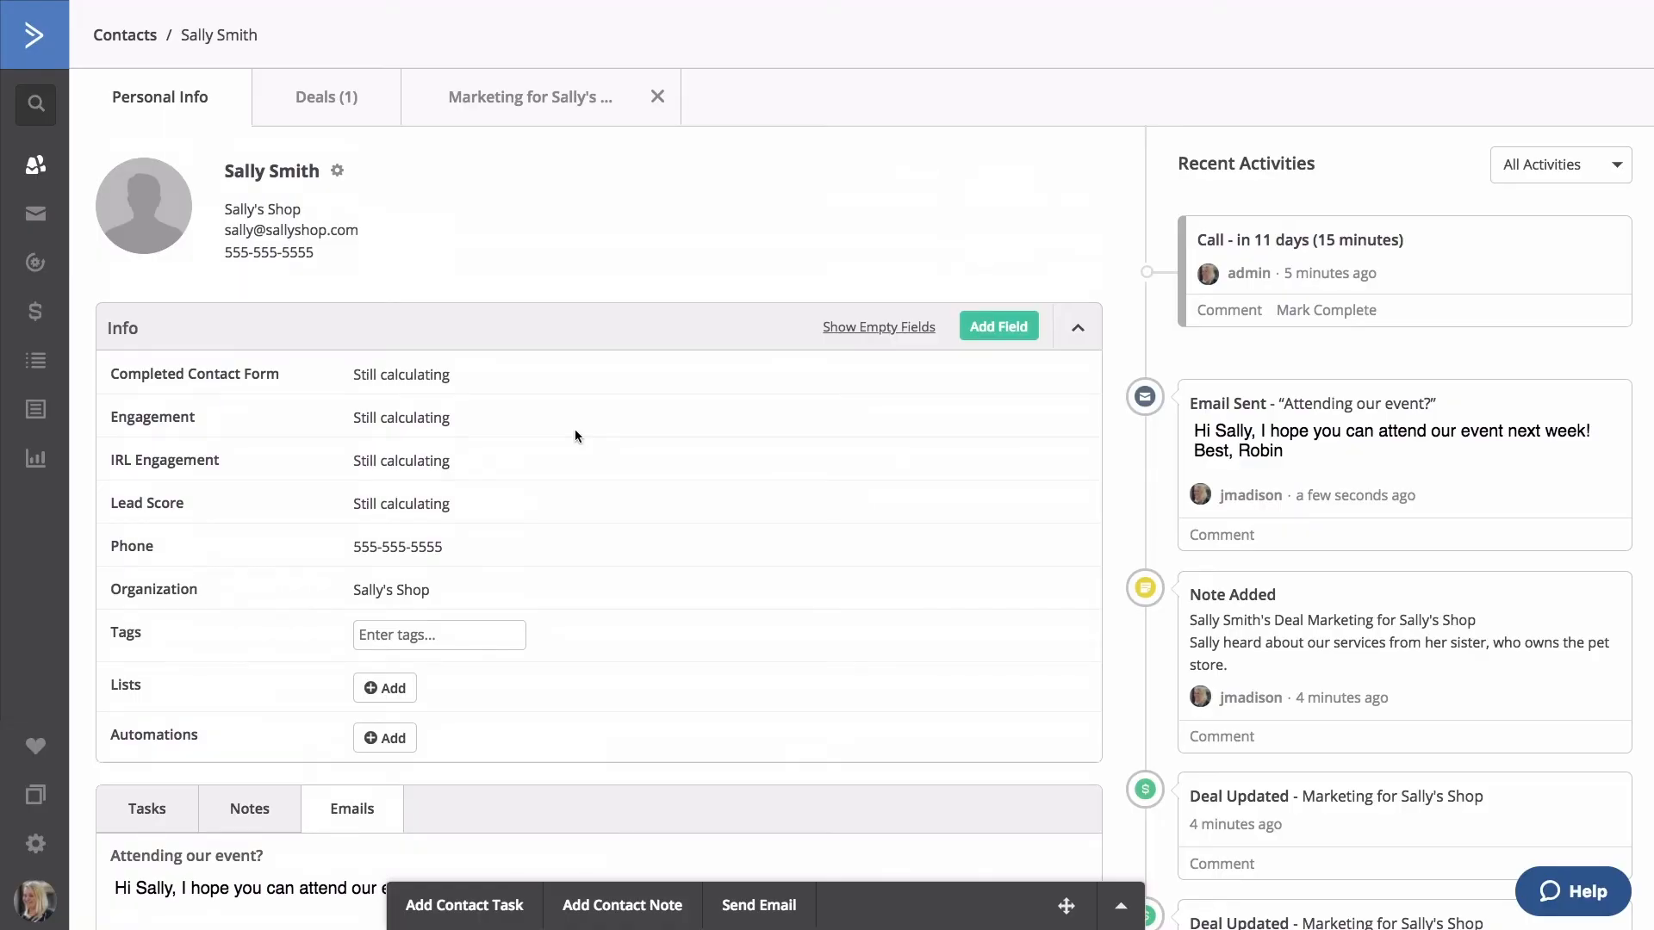
click(389, 697)
click(547, 303)
click(1072, 579)
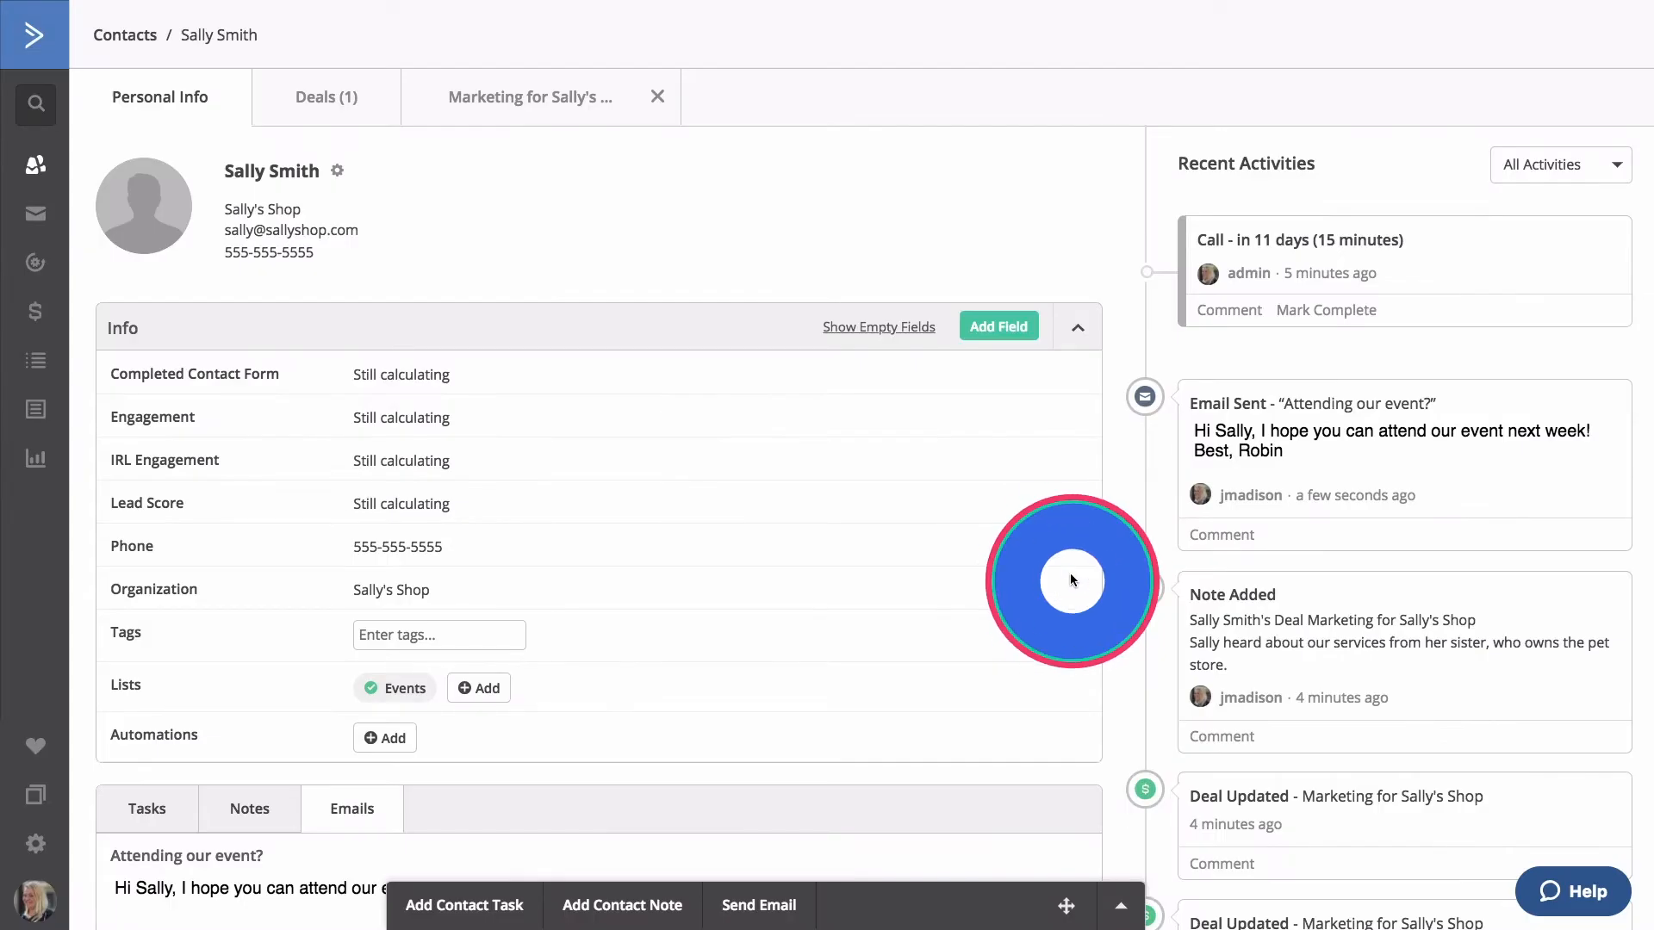
Browse the available automations without adding the contact to any.
click(384, 738)
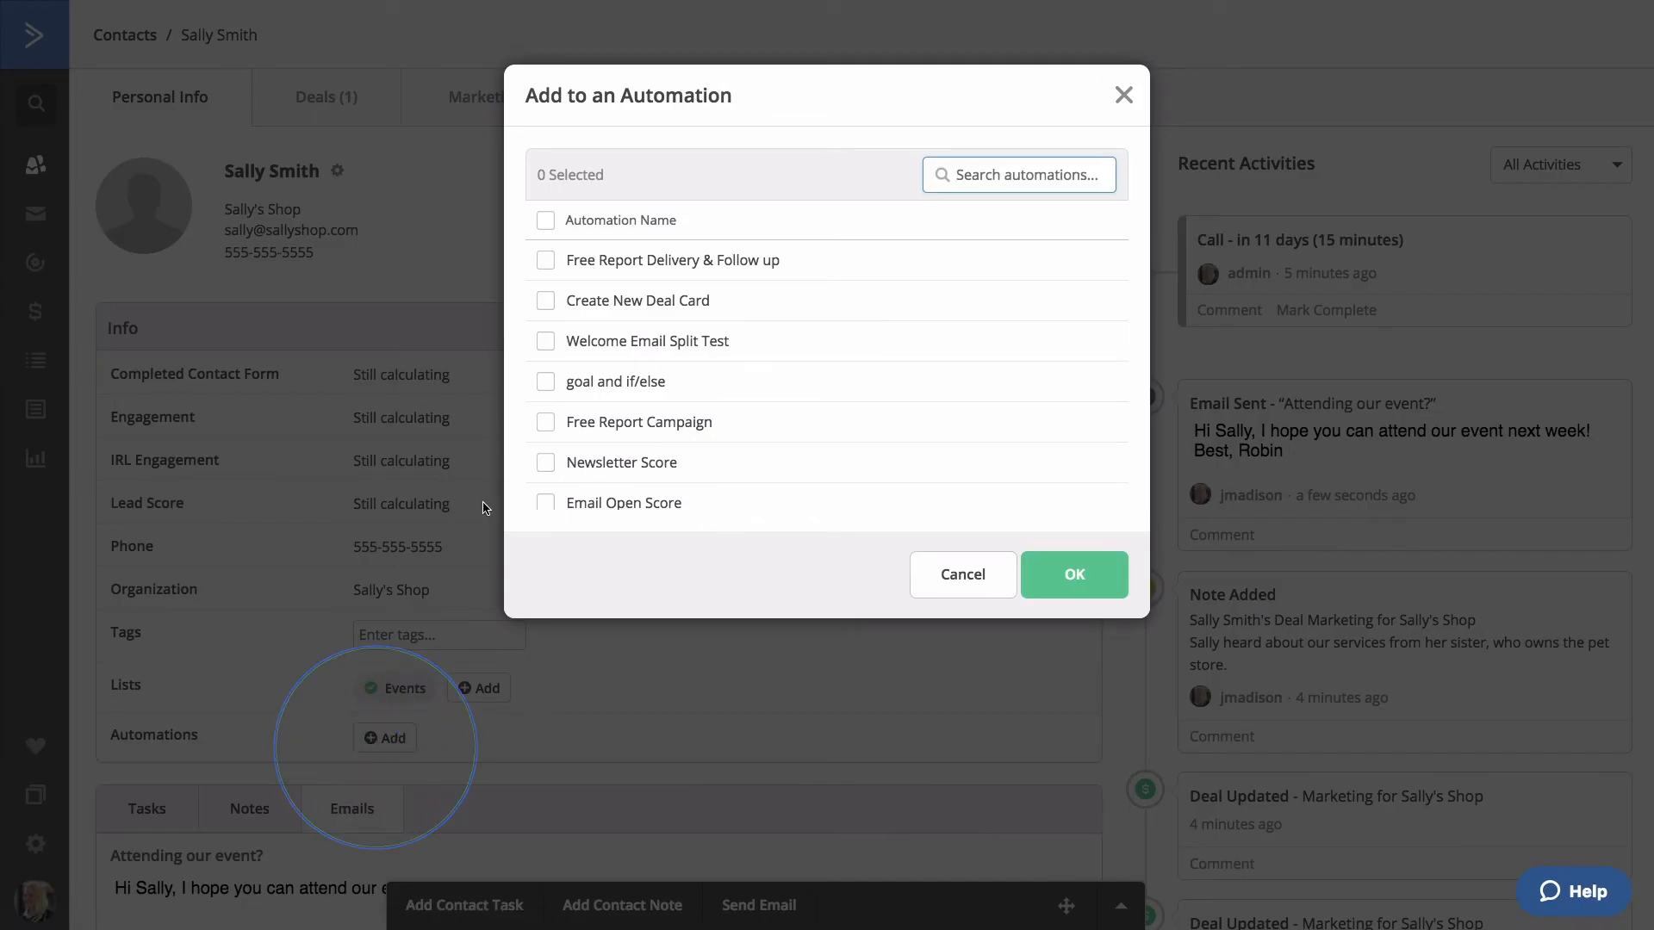
scroll(548, 371, down, 4)
scroll(549, 383, up, 3)
scroll(551, 387, up, 1)
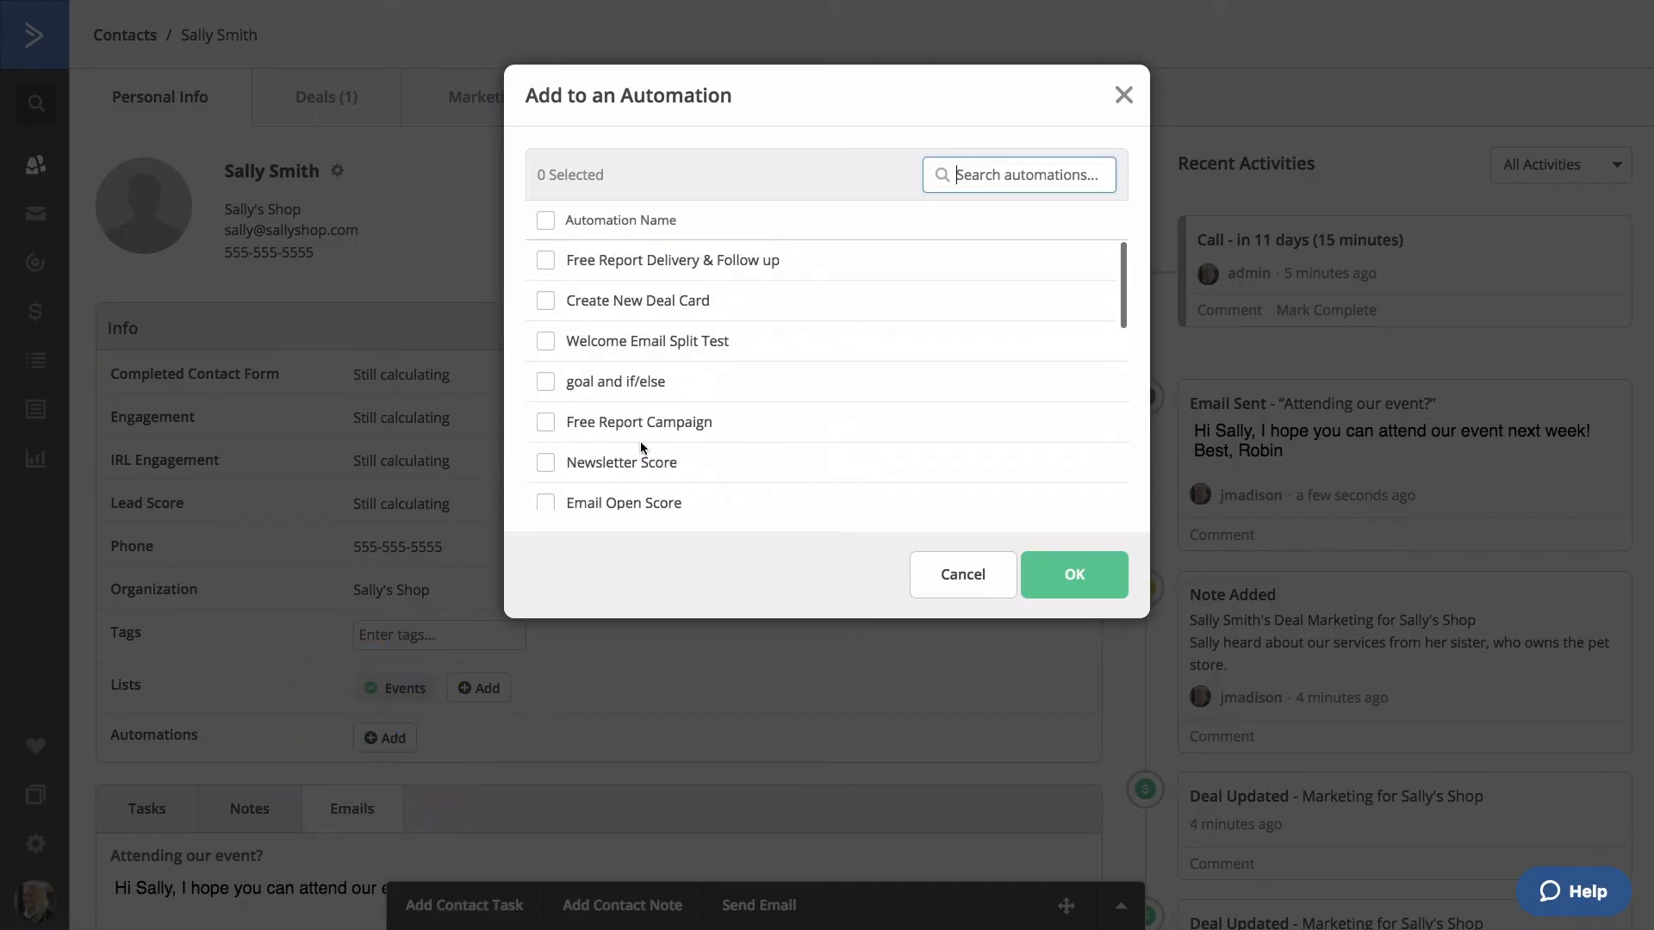
click(947, 570)
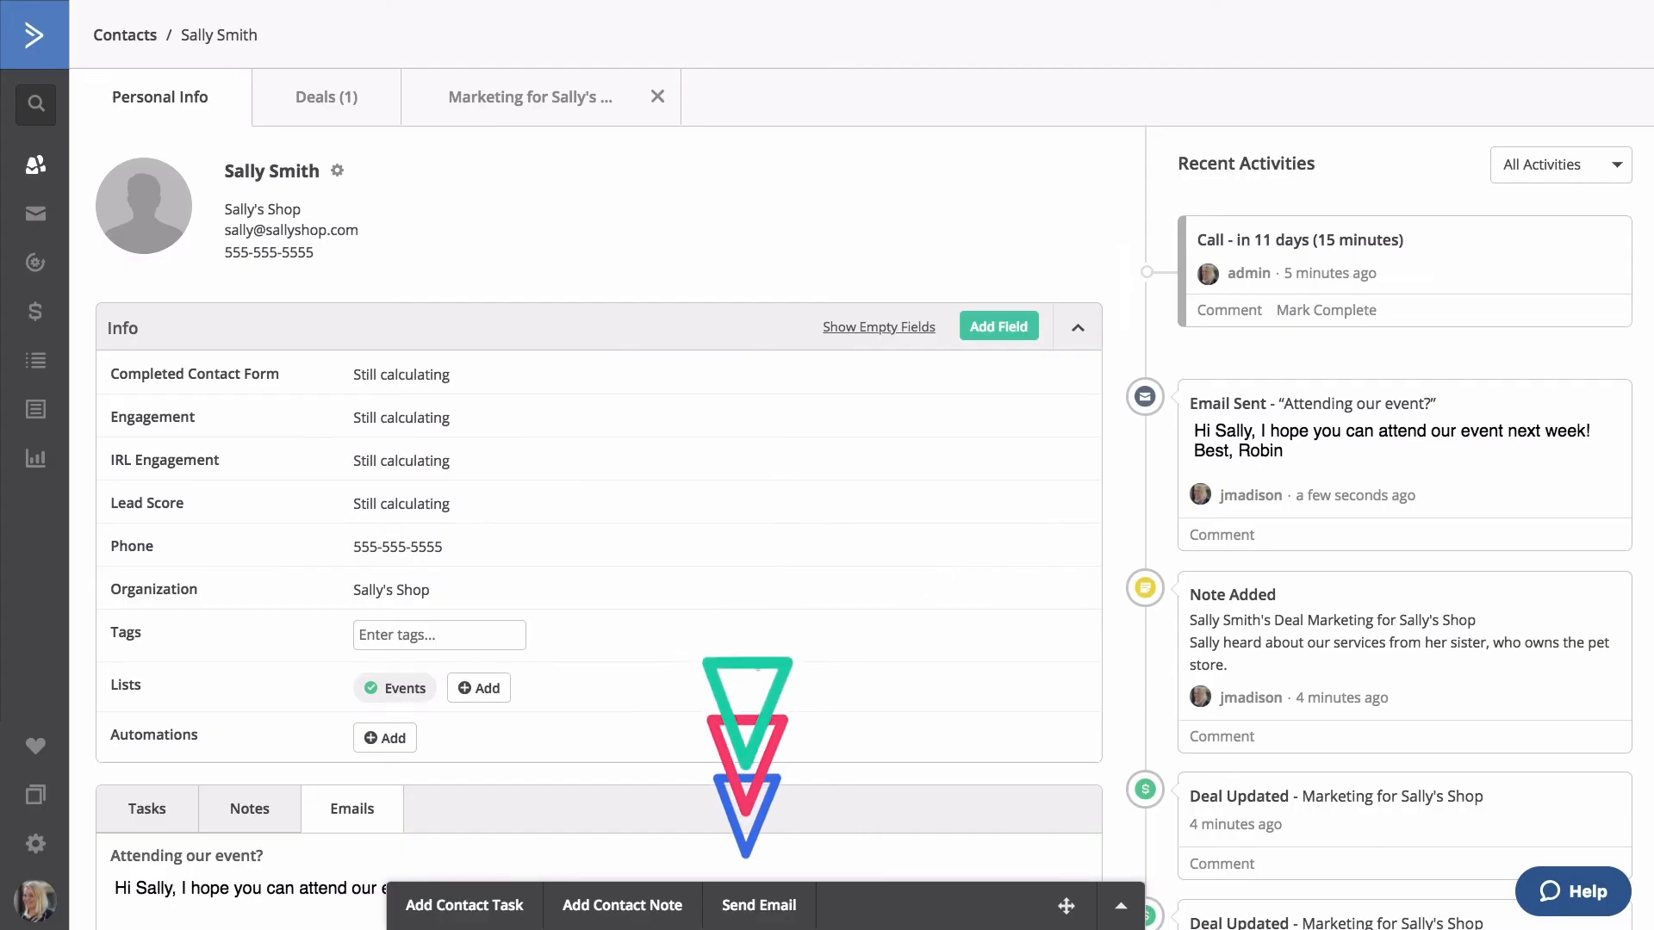
Preview the contact task, note and email forms, then return to the Consulting Pipeline board.
click(474, 909)
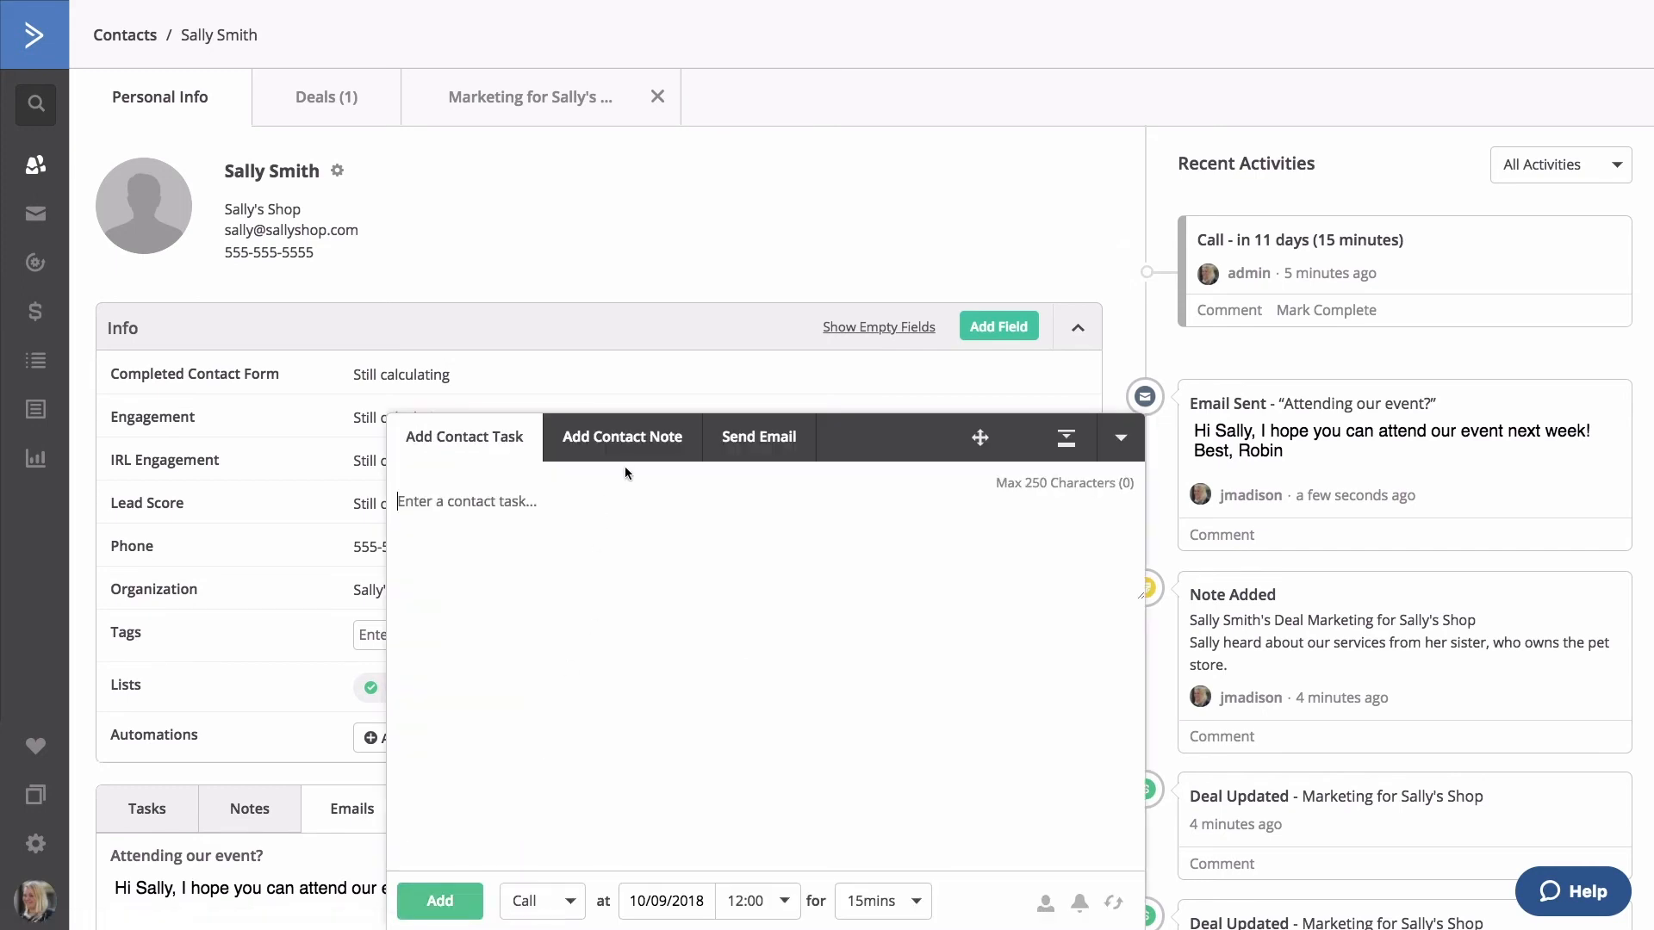
click(642, 446)
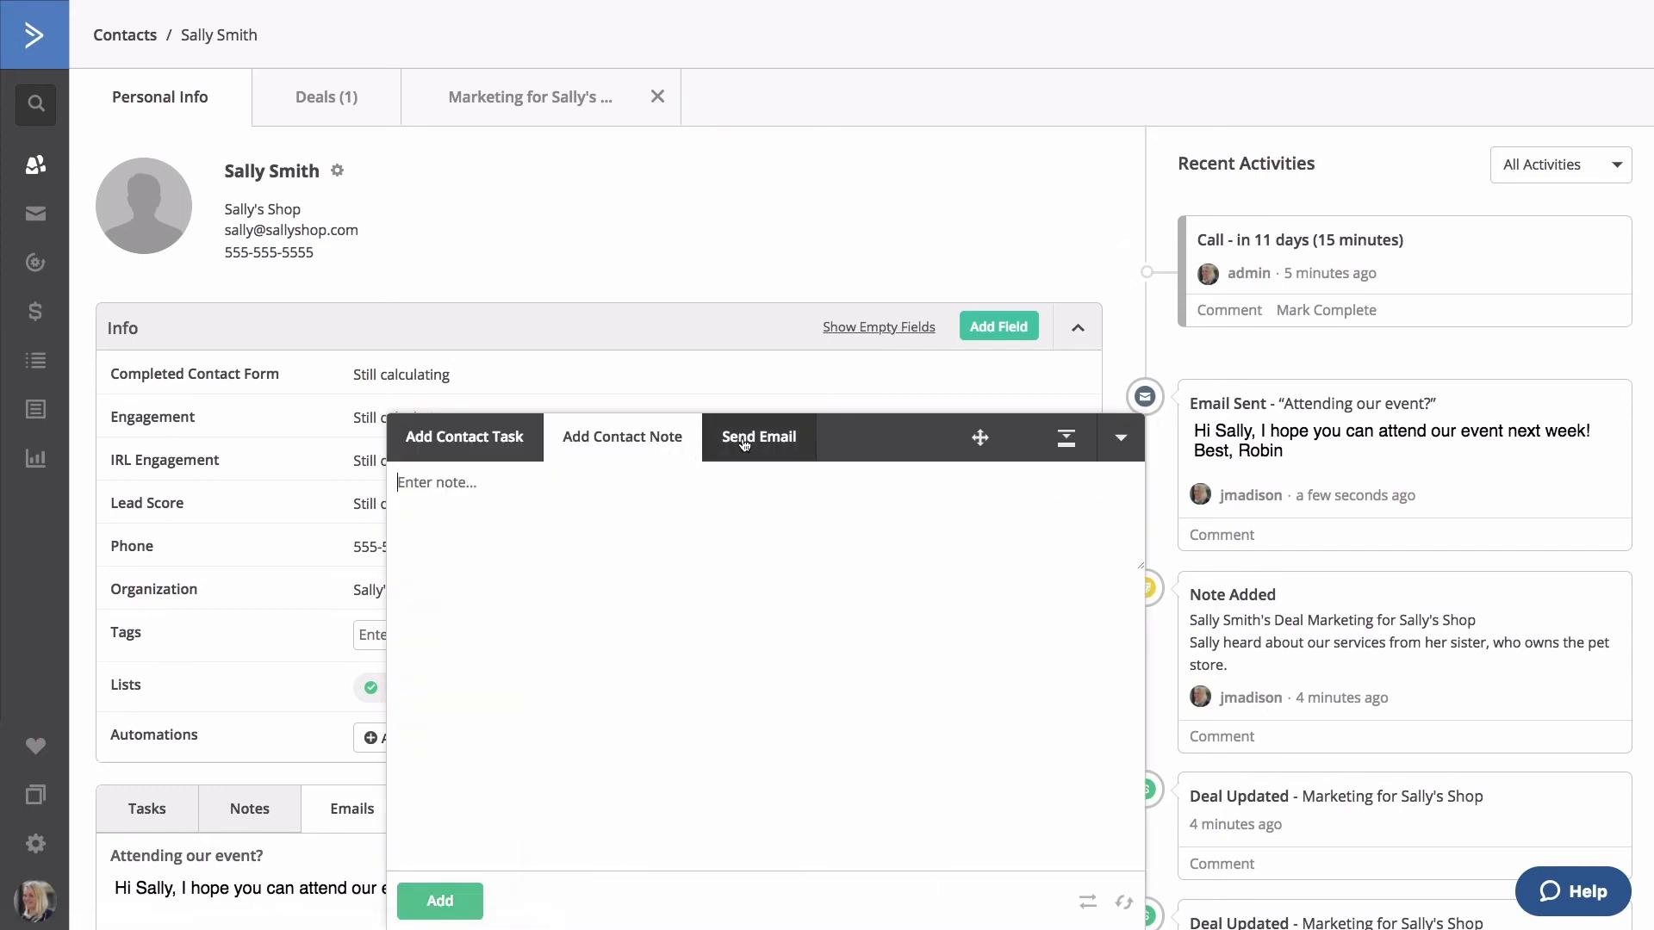
click(748, 440)
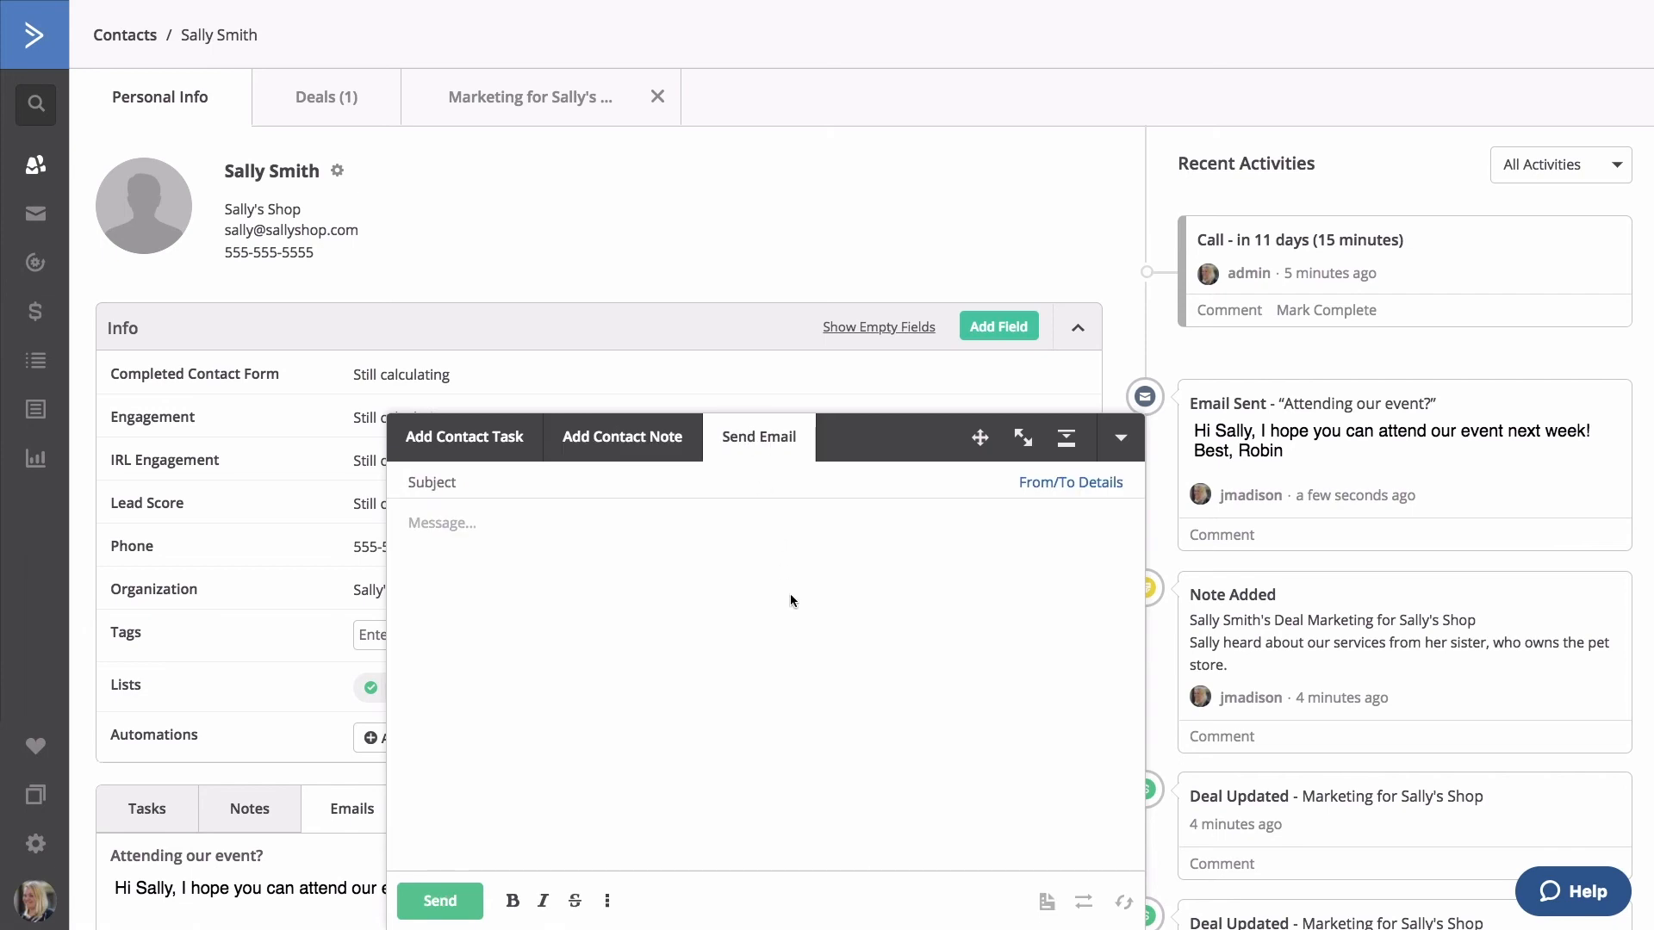
click(33, 308)
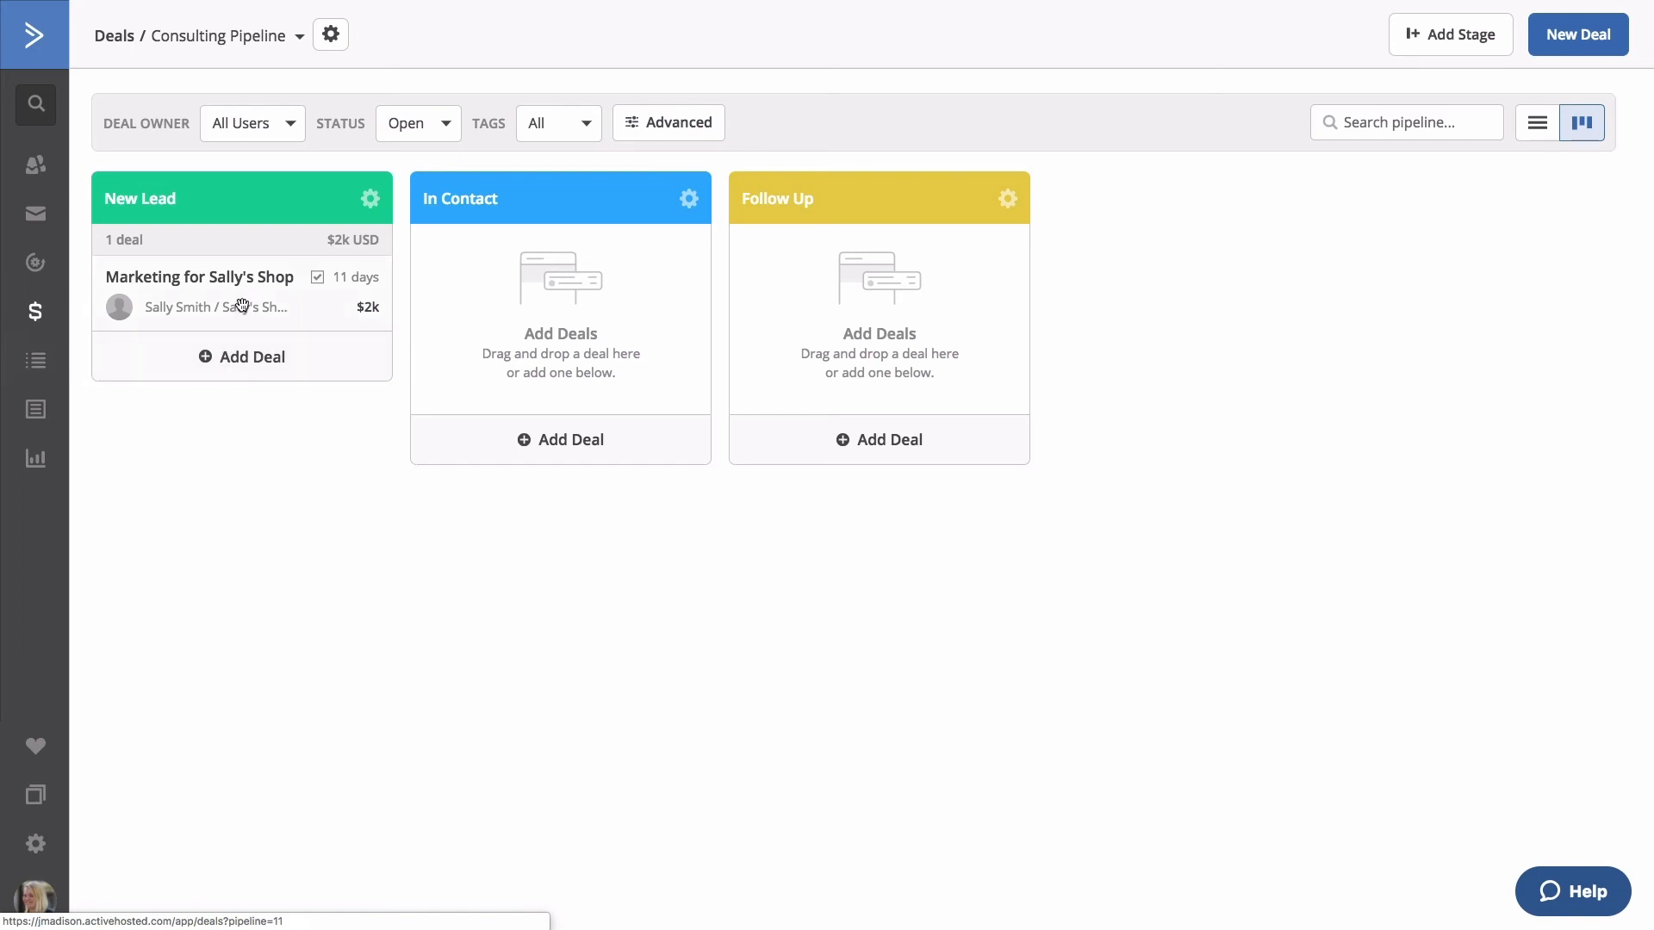
Open the deal from the Consulting Pipeline board and set its status to Won.
drag(242, 305, 180, 260)
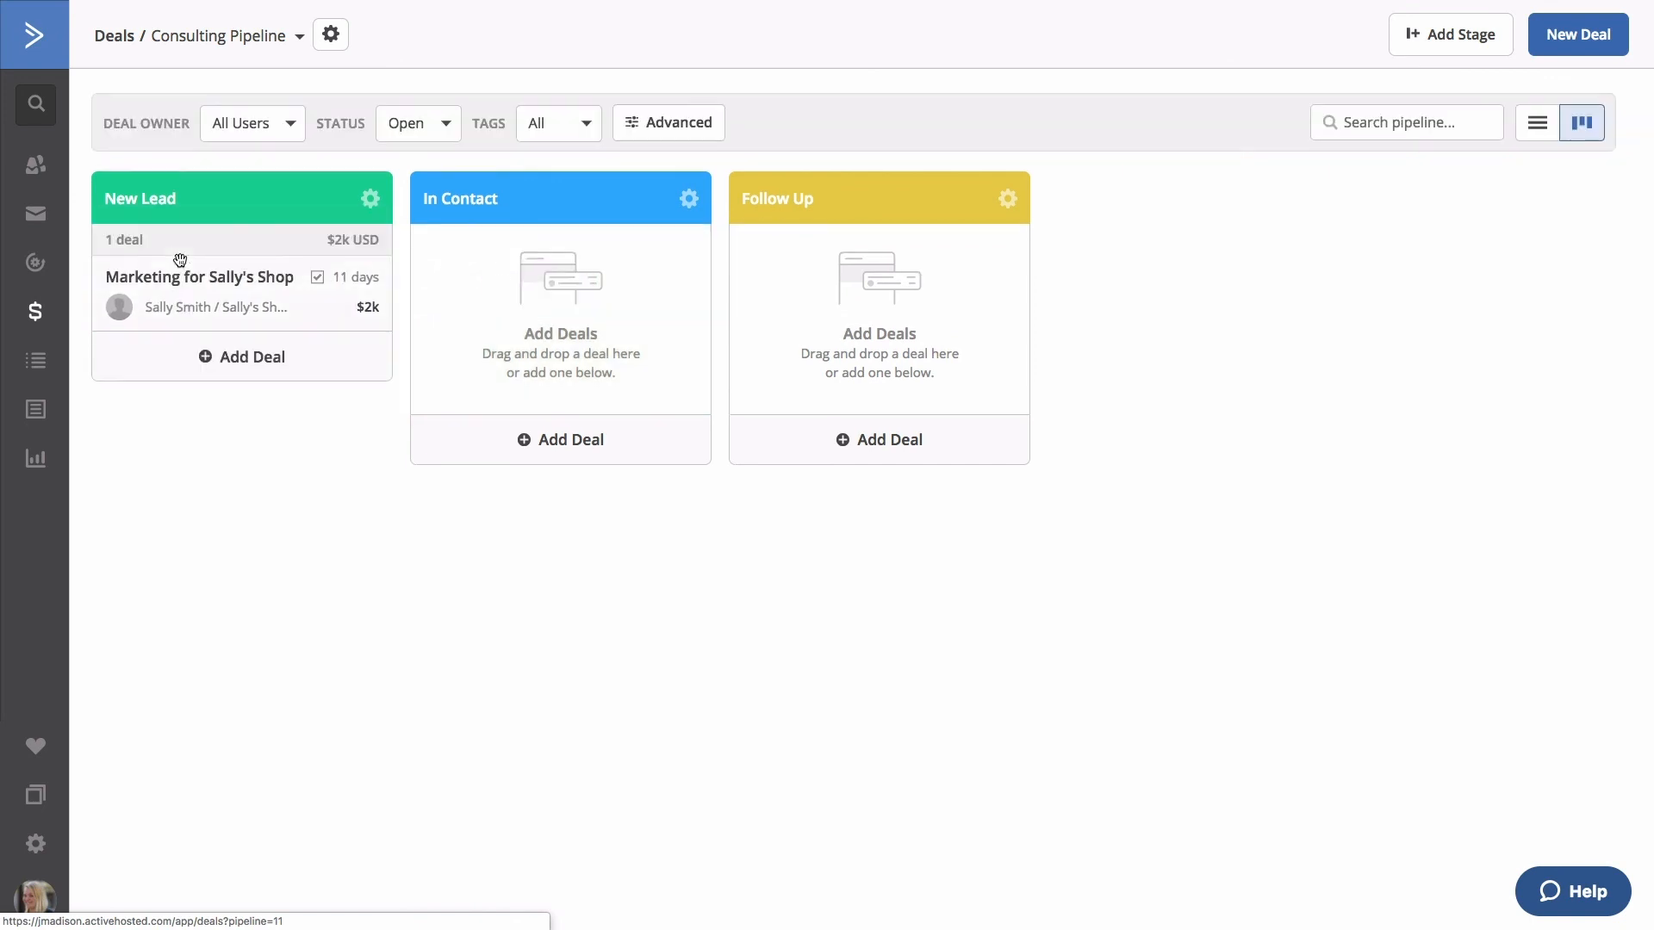
click(214, 297)
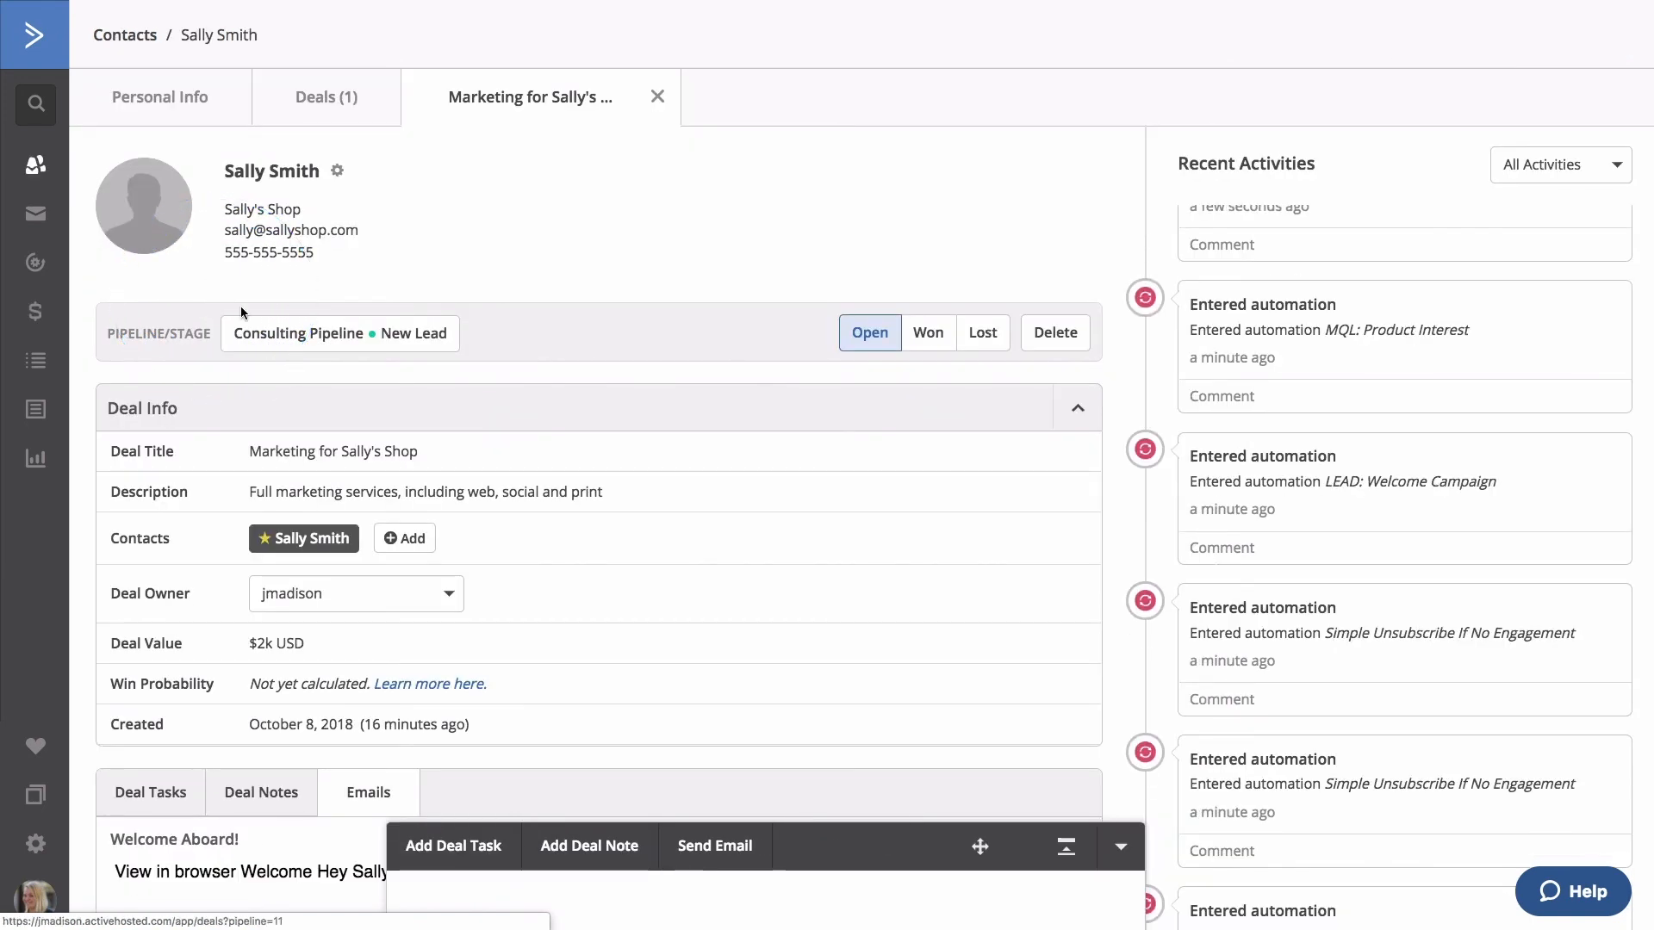
click(928, 346)
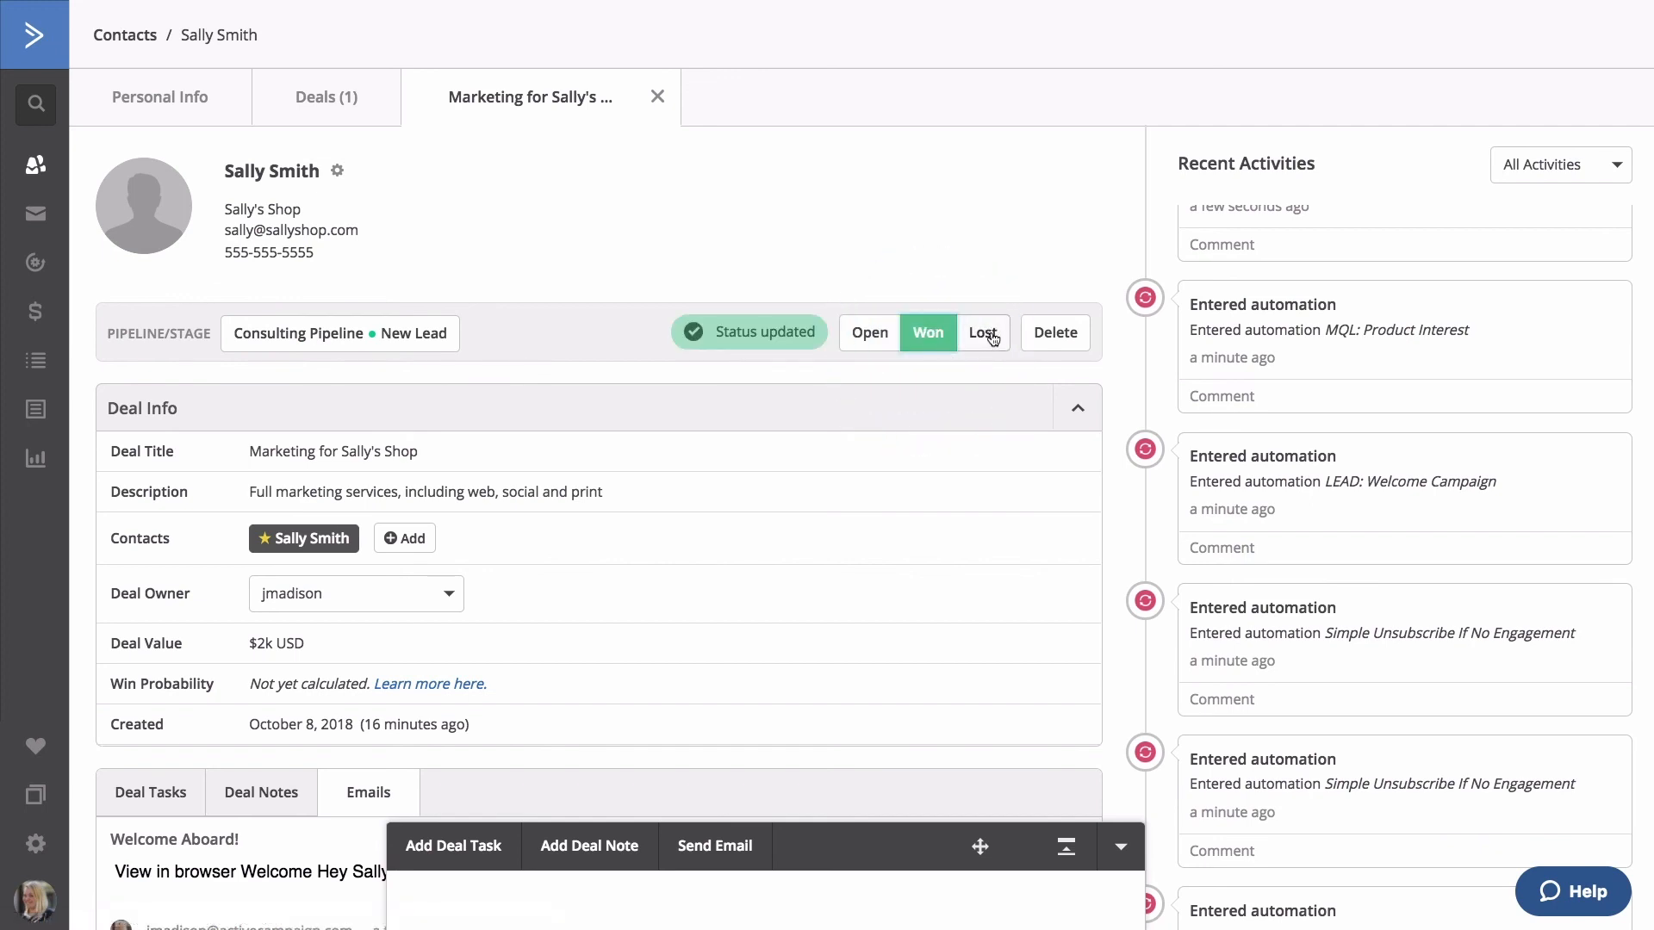